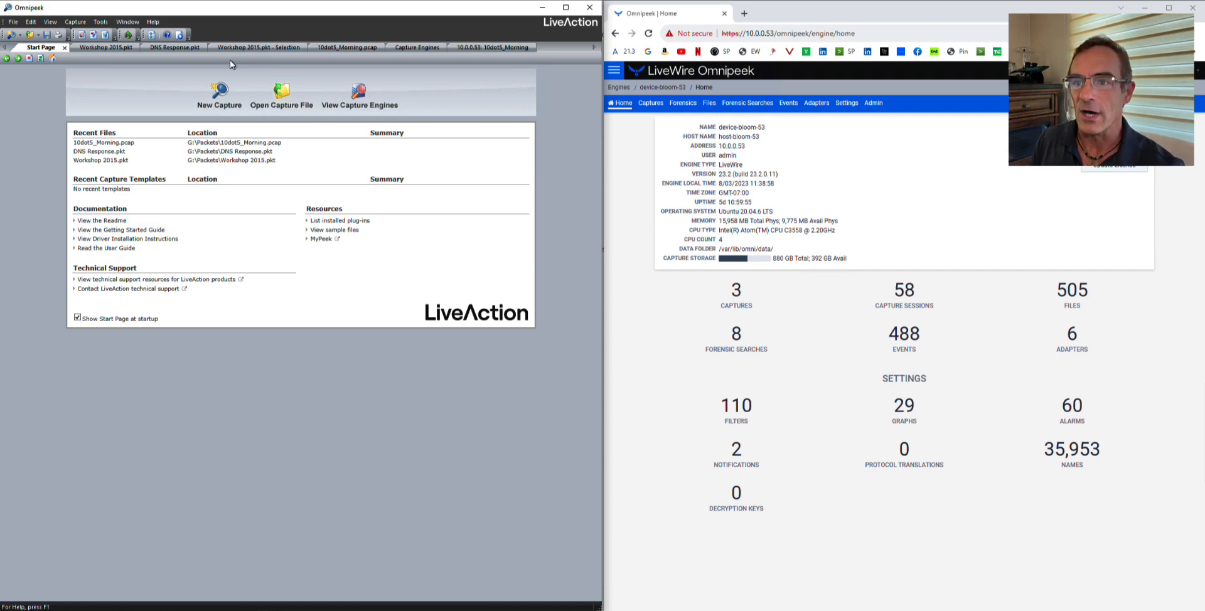
Step: Look over the open 10dot5_Morning.pcap capture and the Start Page, and bring up the capture engines' forensic searches
{"action": "left_click", "coordinate": [333, 50]}
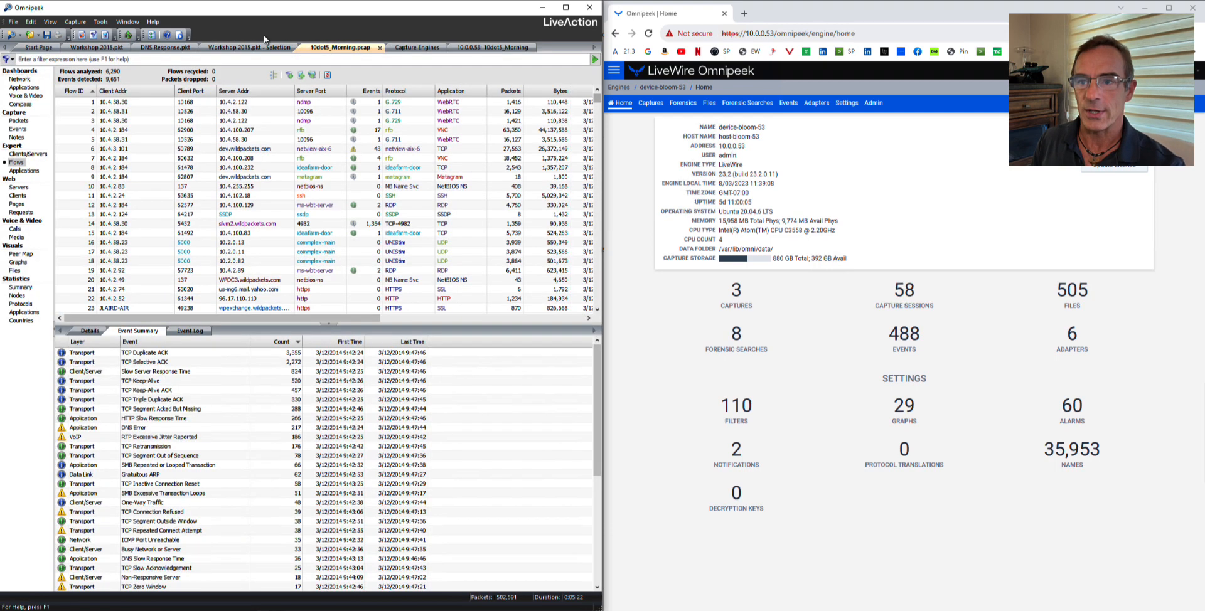
{"action": "left_click", "coordinate": [100, 50]}
{"action": "left_click", "coordinate": [41, 48]}
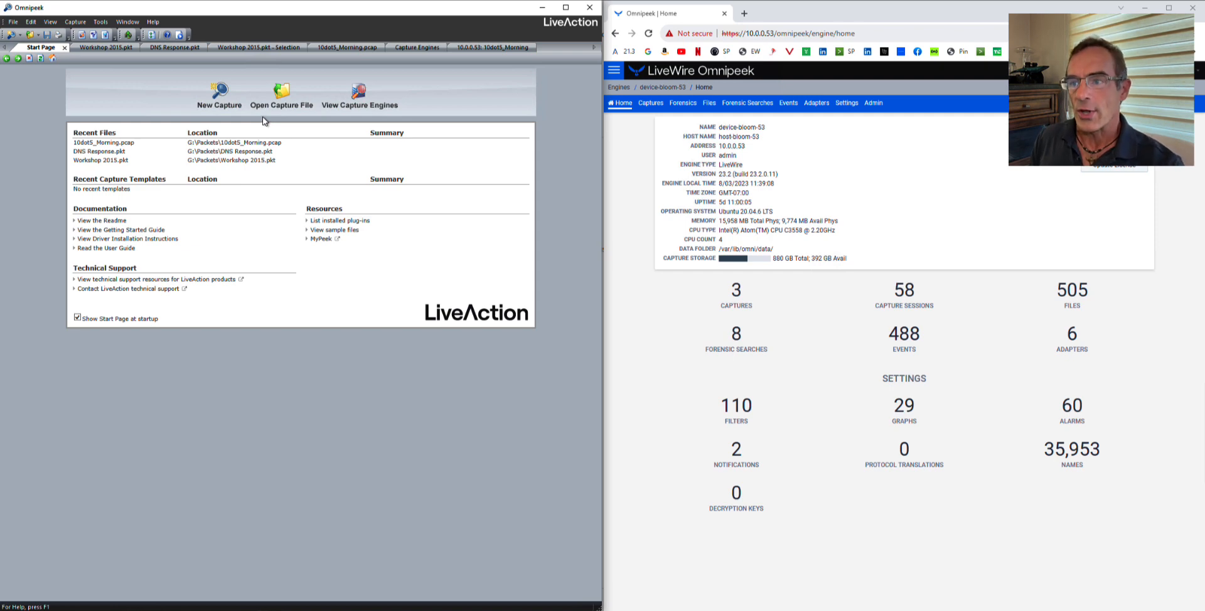
{"action": "left_click", "coordinate": [417, 48]}
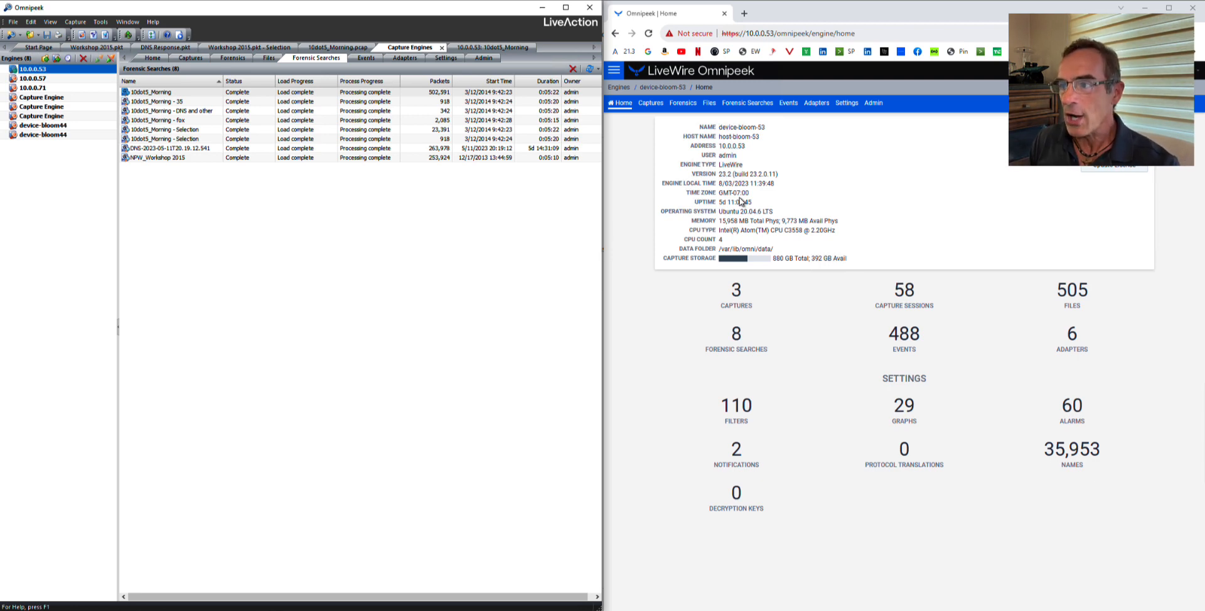
Step: In the web interface, select 7/30/2023 21:09:19 to 7/31/2023 06:39:19 of LiveFlow Capture, view its forensic search options and cancel
{"action": "left_click", "coordinate": [710, 104]}
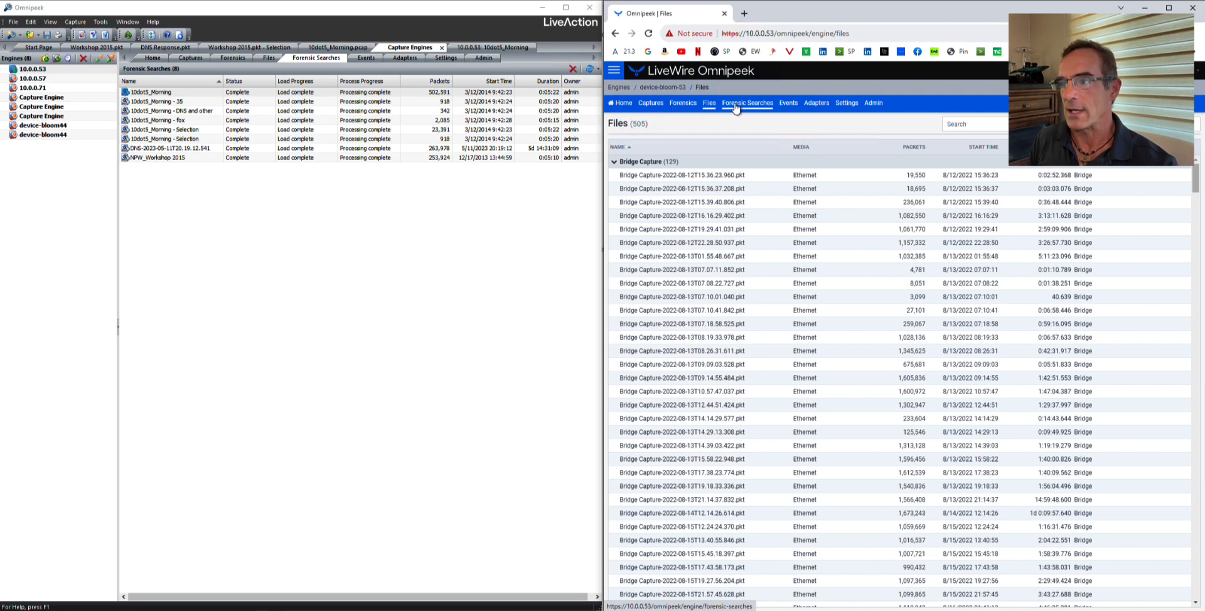
{"action": "left_click", "coordinate": [682, 104]}
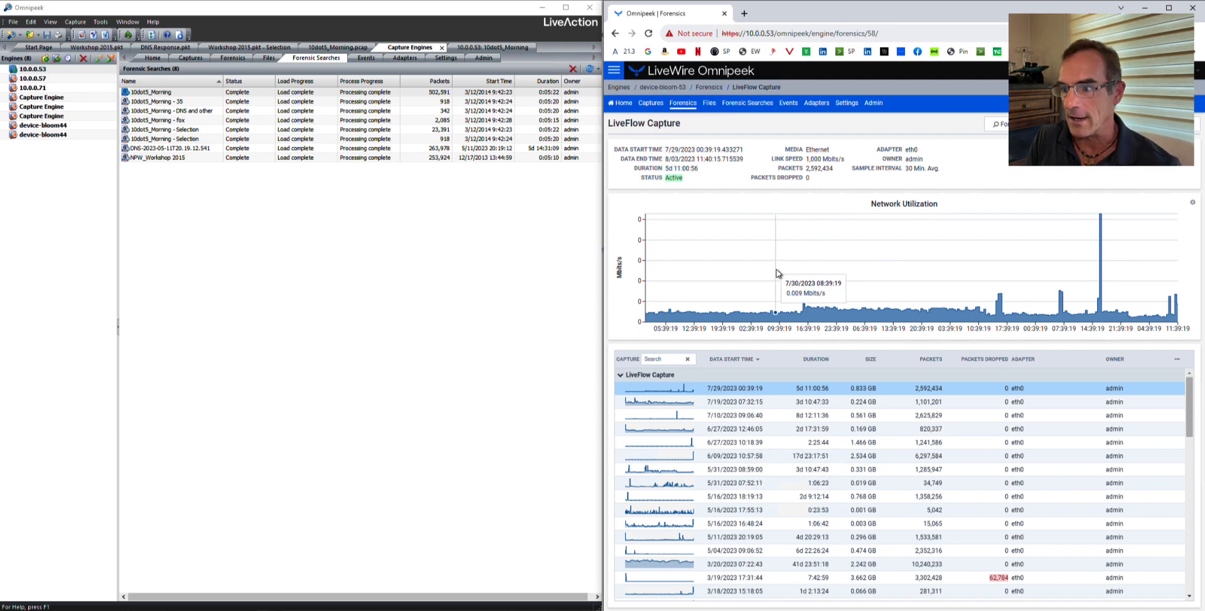
{"action": "left_click_drag", "start_coordinate": [828, 253], "coordinate": [865, 252]}
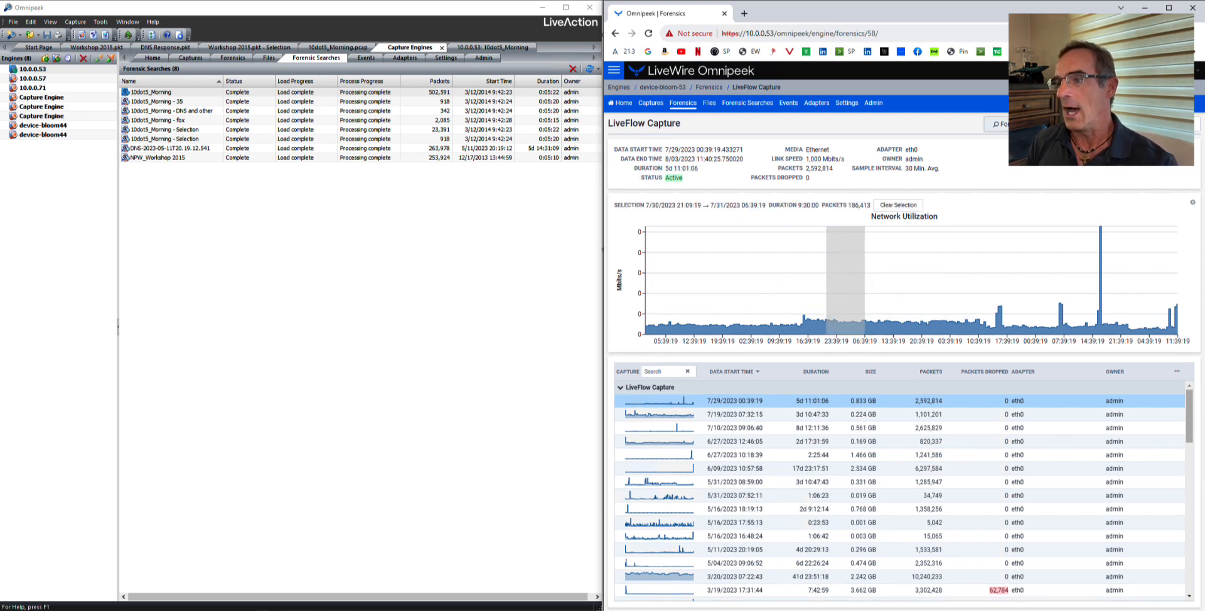
{"action": "left_click", "coordinate": [998, 124]}
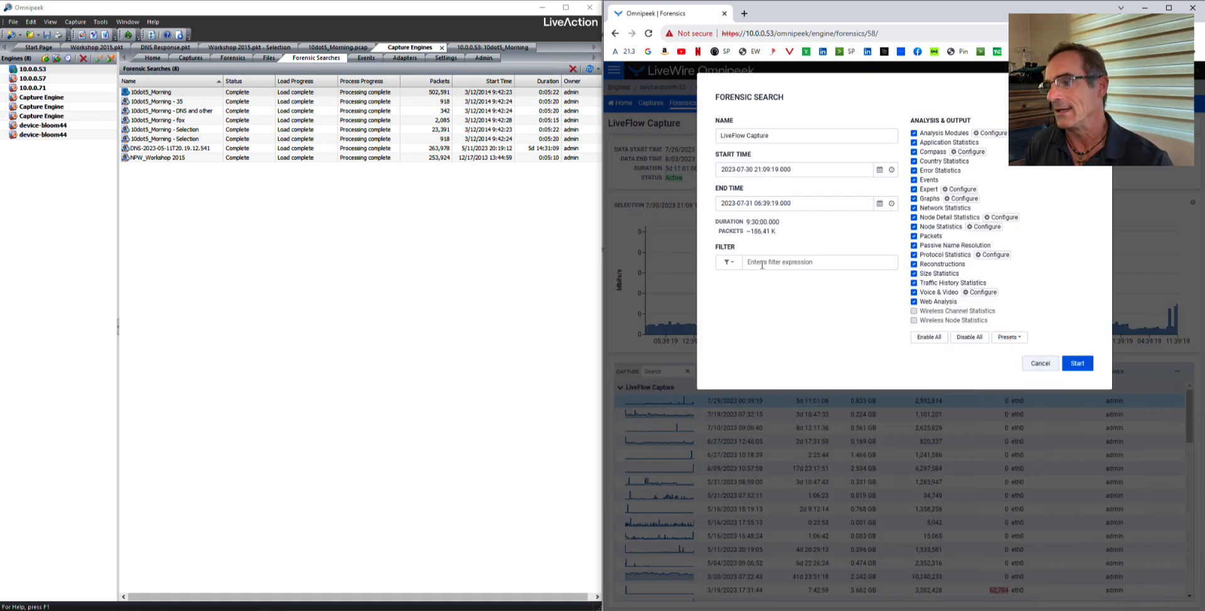
{"action": "left_click", "coordinate": [1040, 365]}
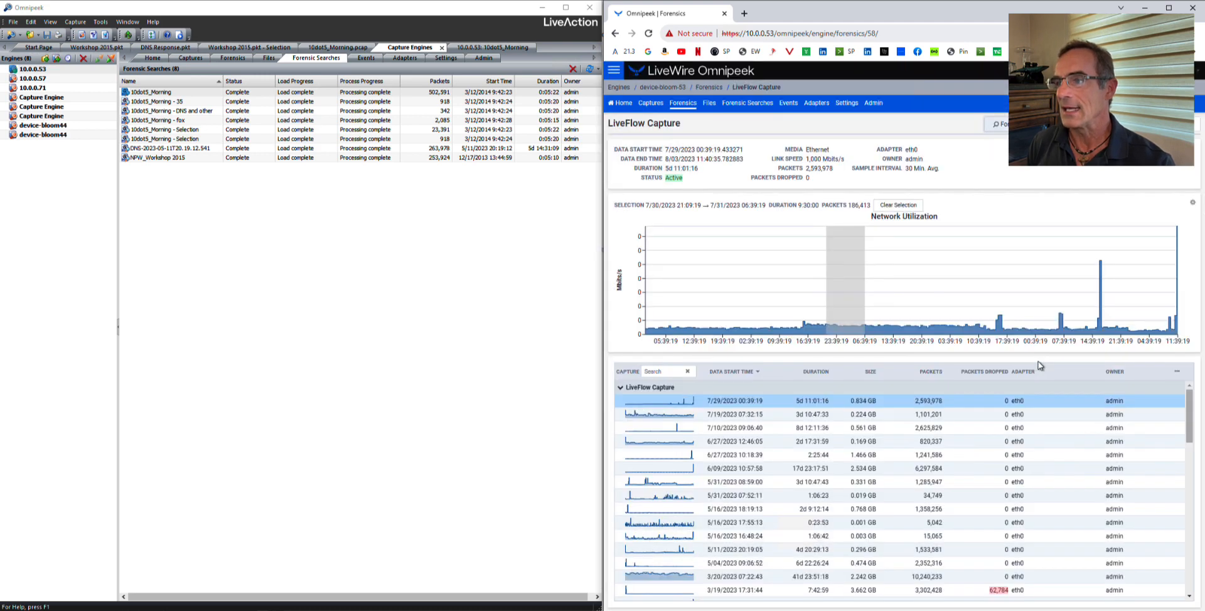
Step: Collapse the Bridge Capture, DNS, Forensics Capture and LiveFlow Capture groups in the web interface's file list
{"action": "left_click", "coordinate": [749, 107]}
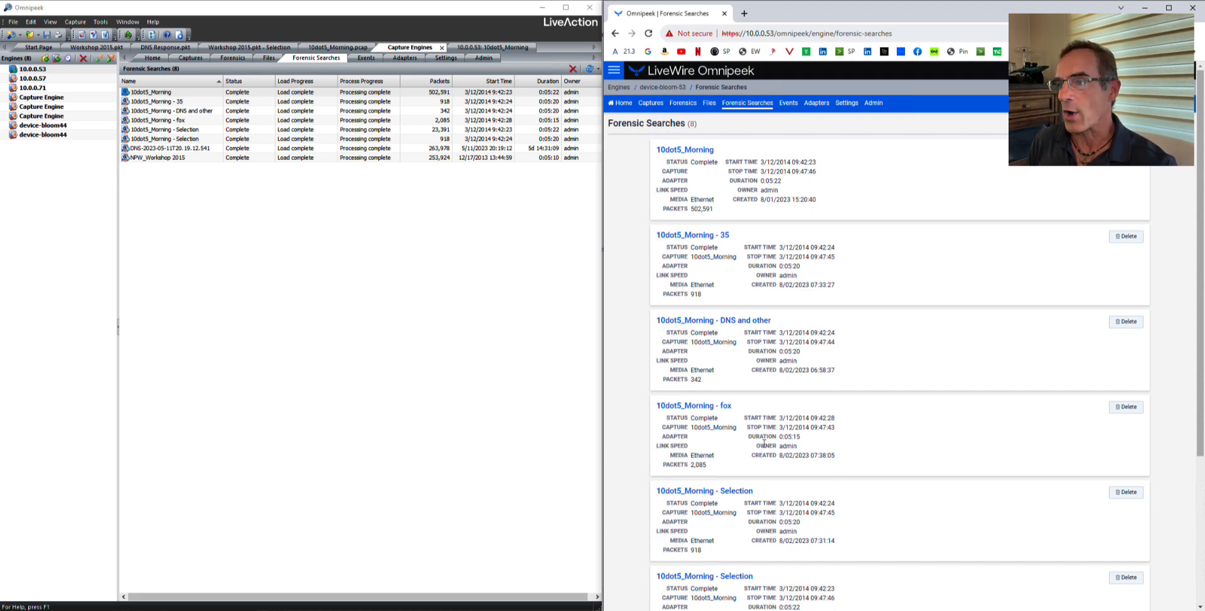
{"action": "left_click", "coordinate": [707, 105]}
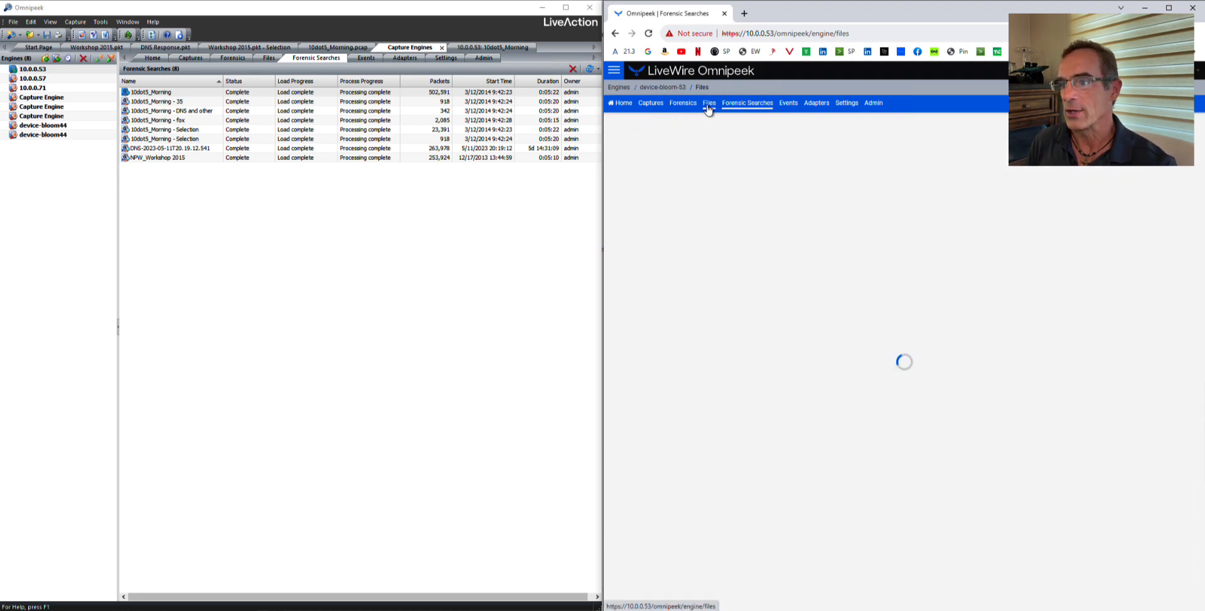
{"action": "left_click", "coordinate": [614, 162]}
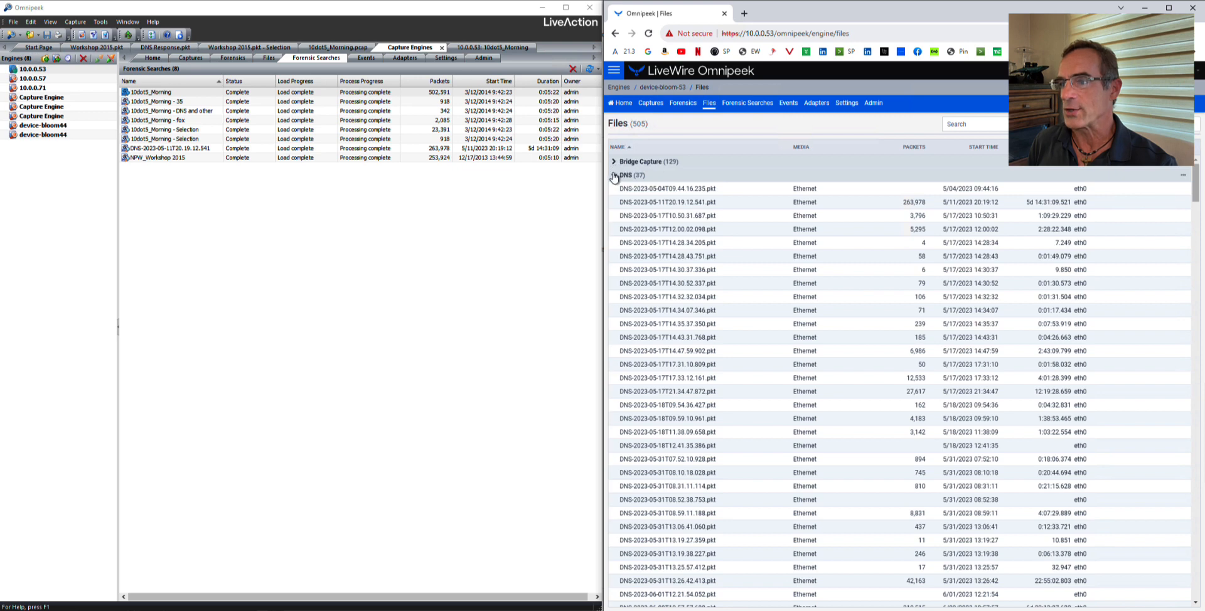
{"action": "left_click", "coordinate": [614, 177]}
{"action": "left_click", "coordinate": [614, 189]}
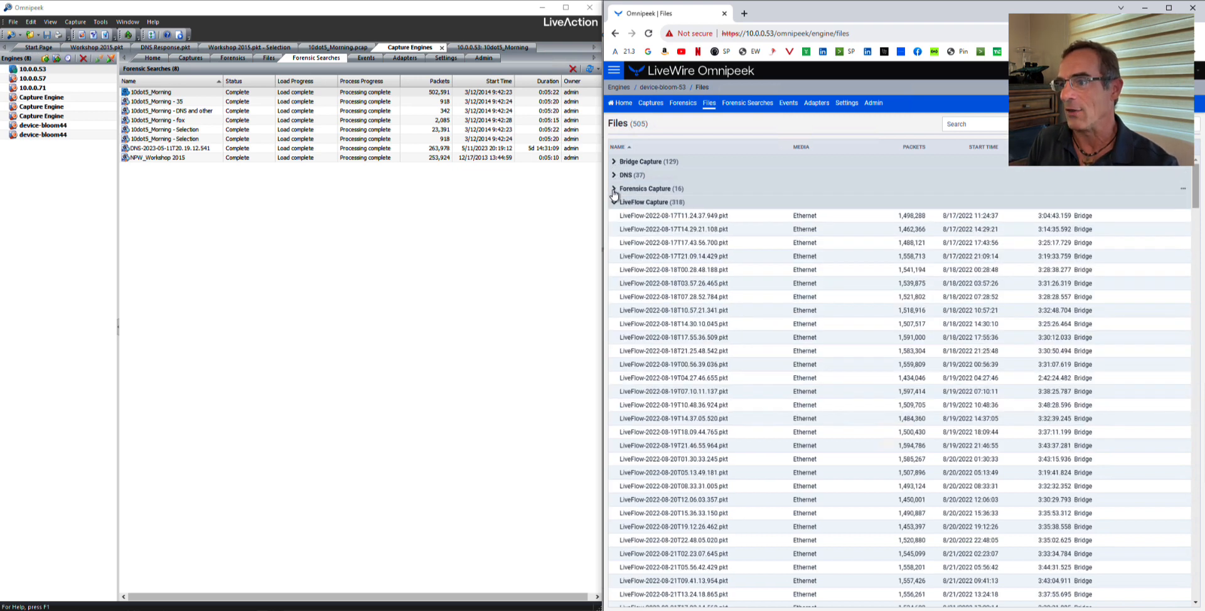
{"action": "left_click", "coordinate": [614, 203]}
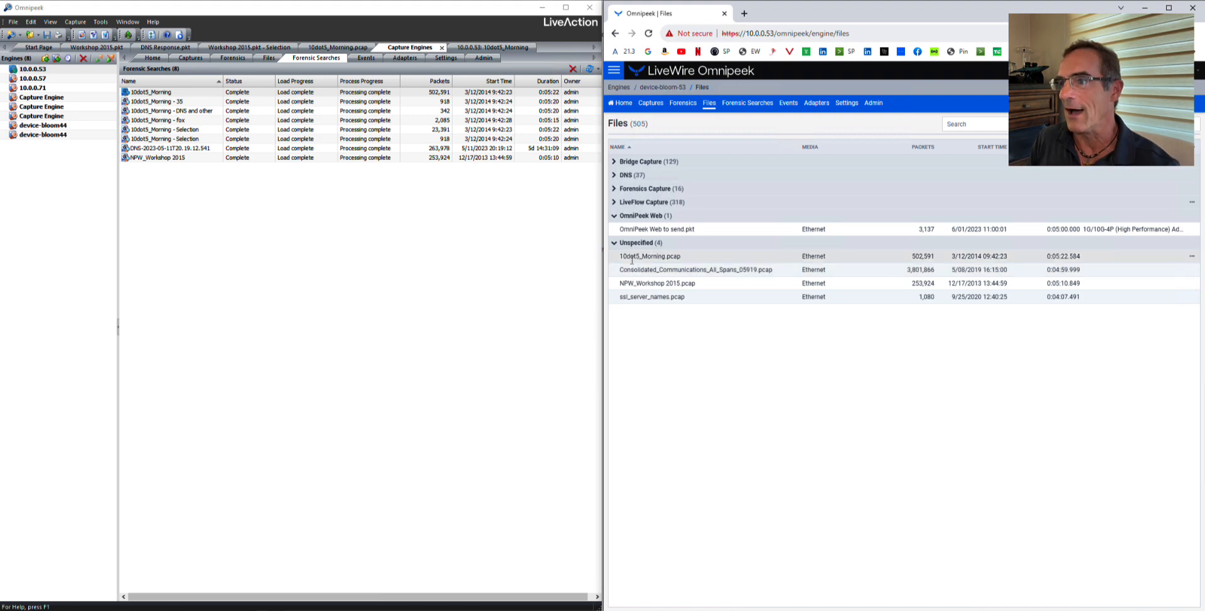
Step: Check the existing forensic searches and show the actions available for 10dot5_Morning.pcap in the file list
{"action": "left_click", "coordinate": [743, 104]}
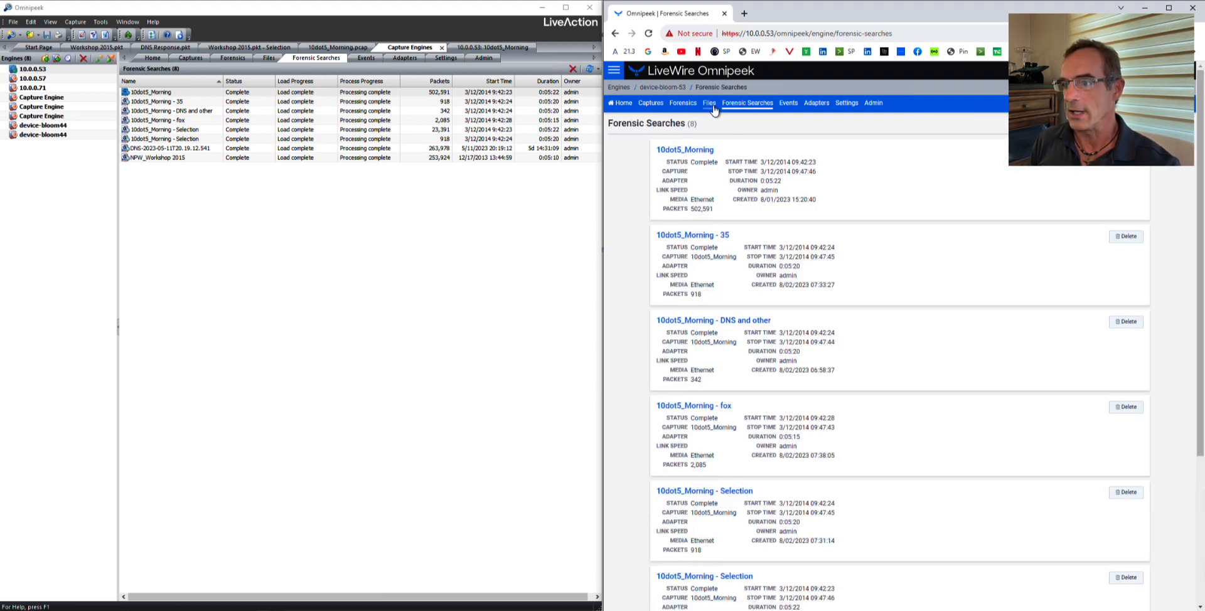
{"action": "left_click", "coordinate": [709, 103]}
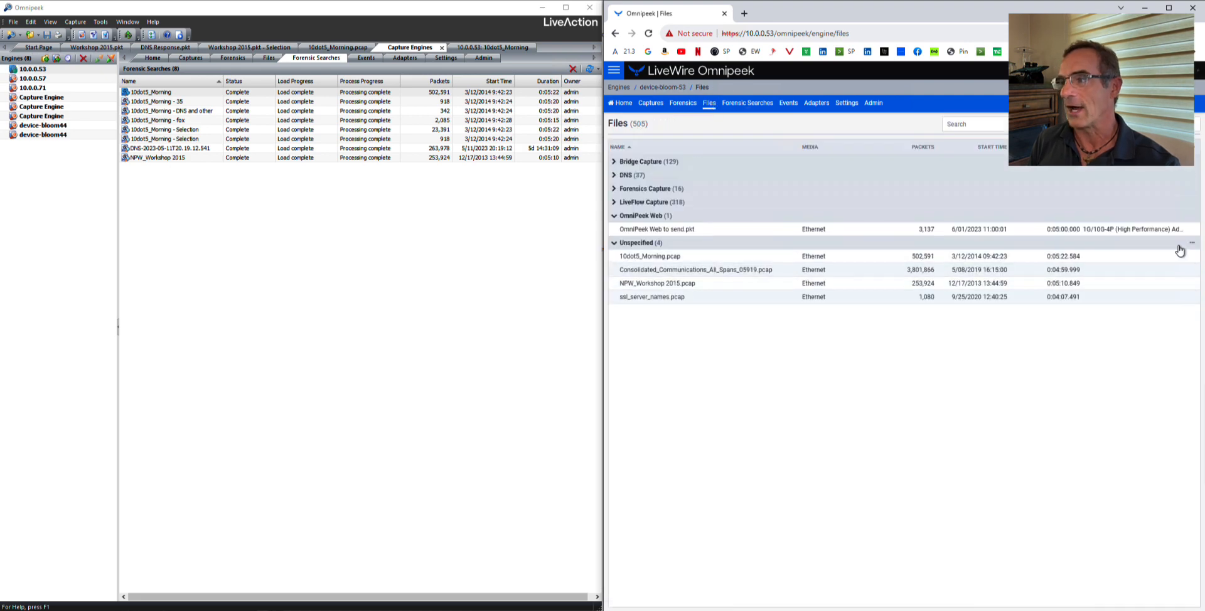
{"action": "left_click", "coordinate": [1191, 258]}
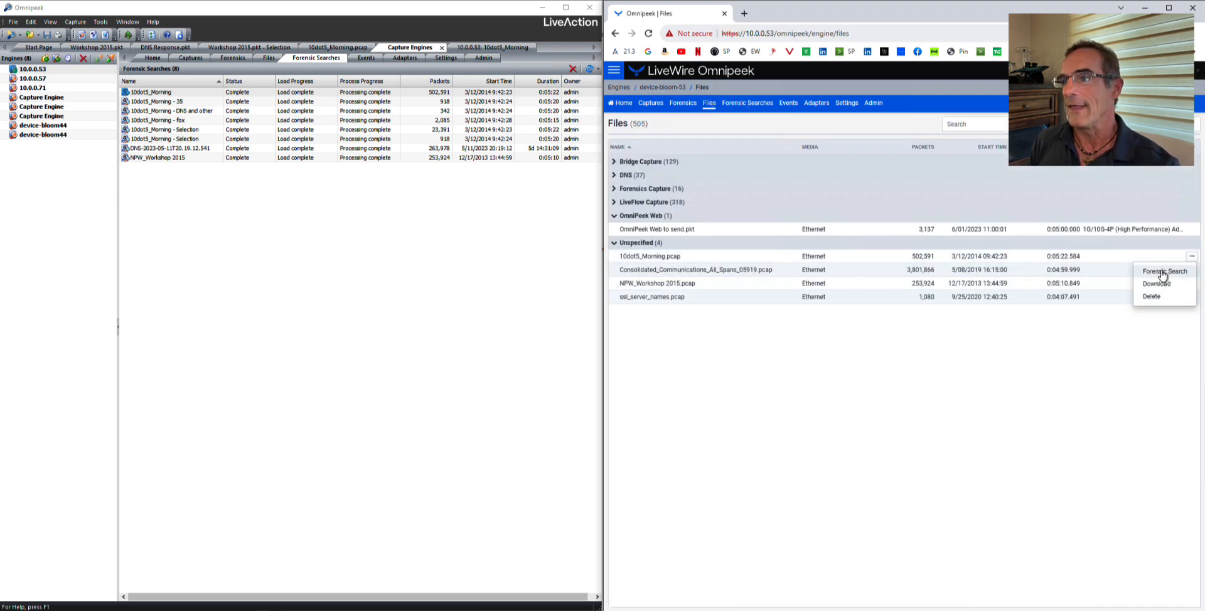
Step: Open the 10dot5_Morning forensic search in the web interface and display its expert event summary
{"action": "left_click", "coordinate": [750, 102]}
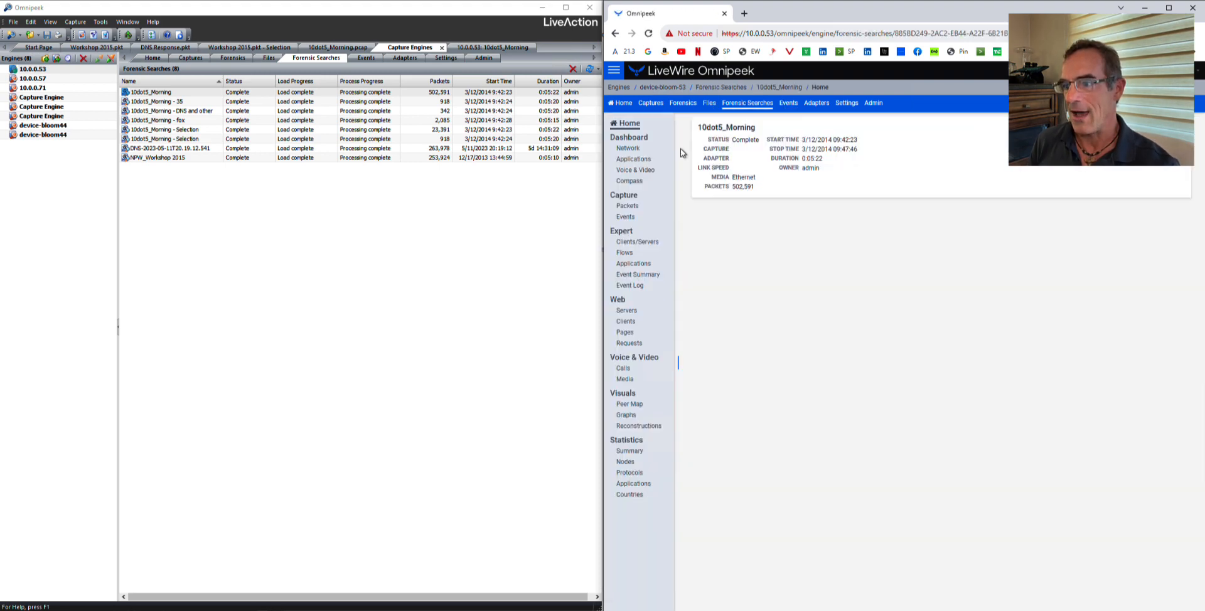
{"action": "left_click", "coordinate": [627, 276]}
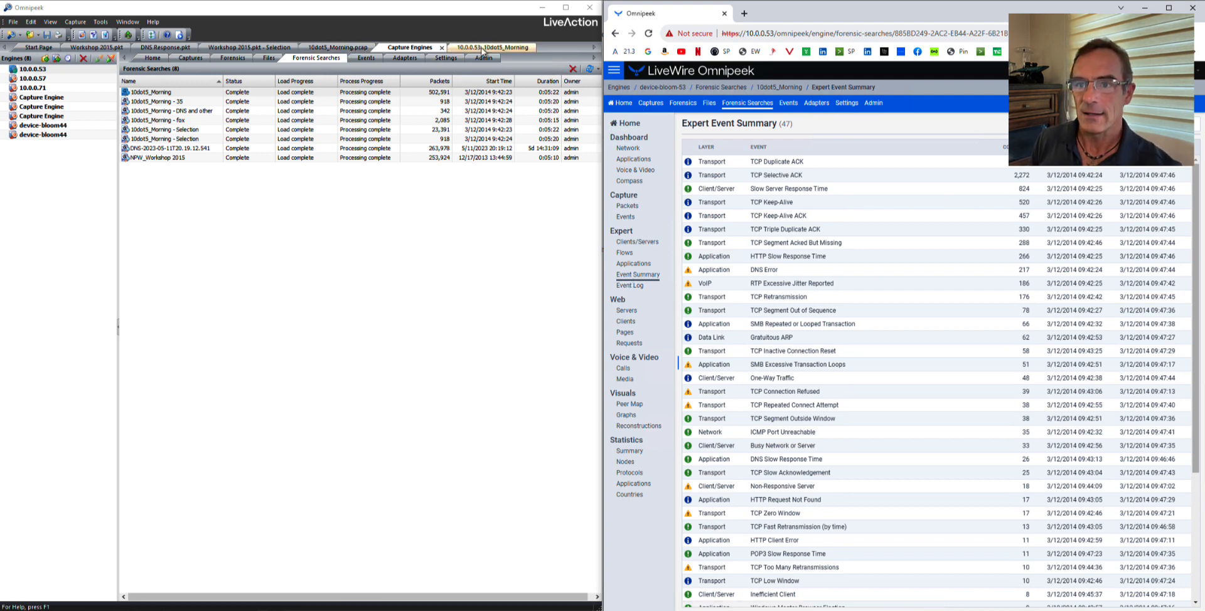
Step: Open the 10dot5_Morning forensic search from the 10.0.0.53 capture engine in desktop Omnipeek
{"action": "left_click", "coordinate": [31, 49]}
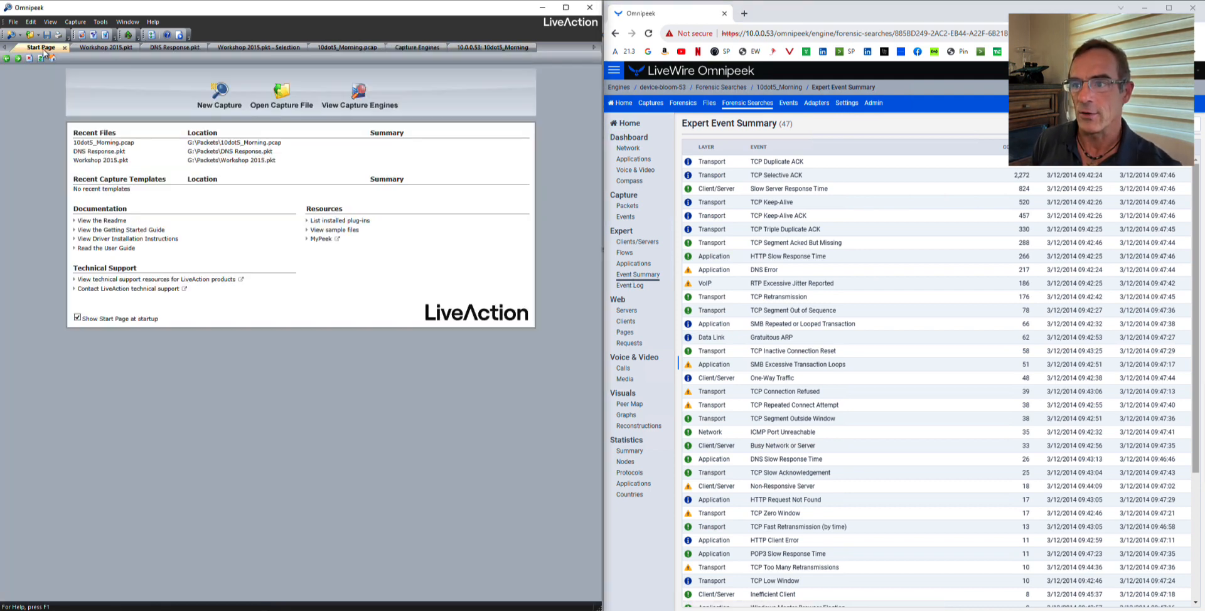
{"action": "left_click", "coordinate": [354, 96]}
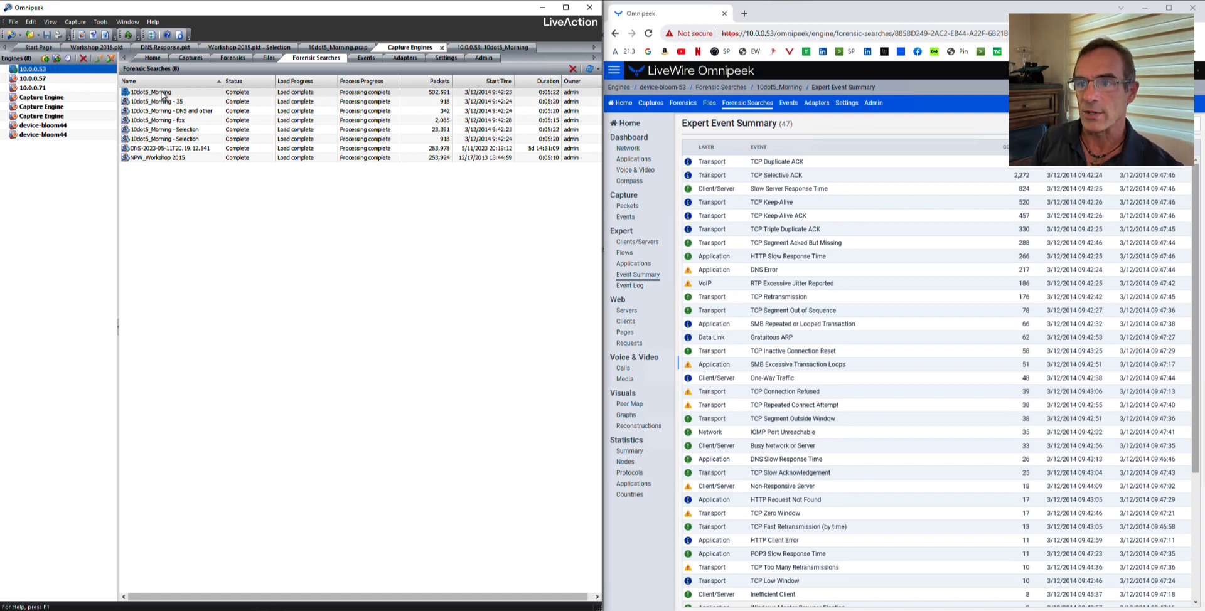
{"action": "left_click", "coordinate": [140, 93]}
{"action": "double_click", "coordinate": [140, 93]}
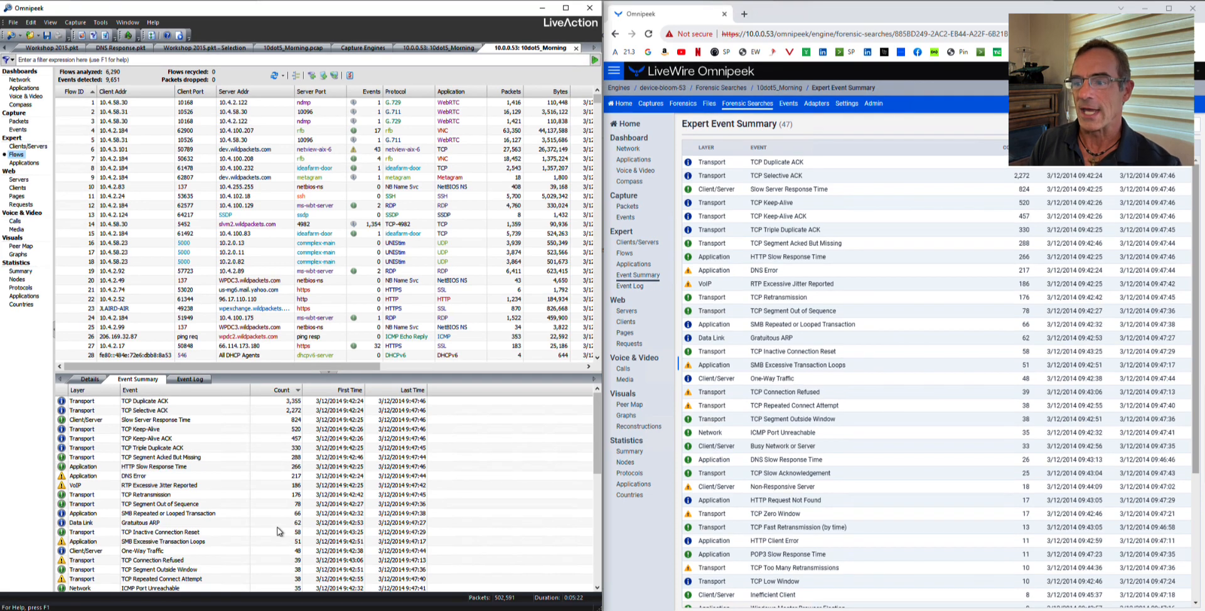
Step: Examine the flows behind events such as TCP Keep-Alive, DNS Error and RTP Excessive Jitter Reported, and show the latter's available actions
{"action": "left_click", "coordinate": [324, 440]}
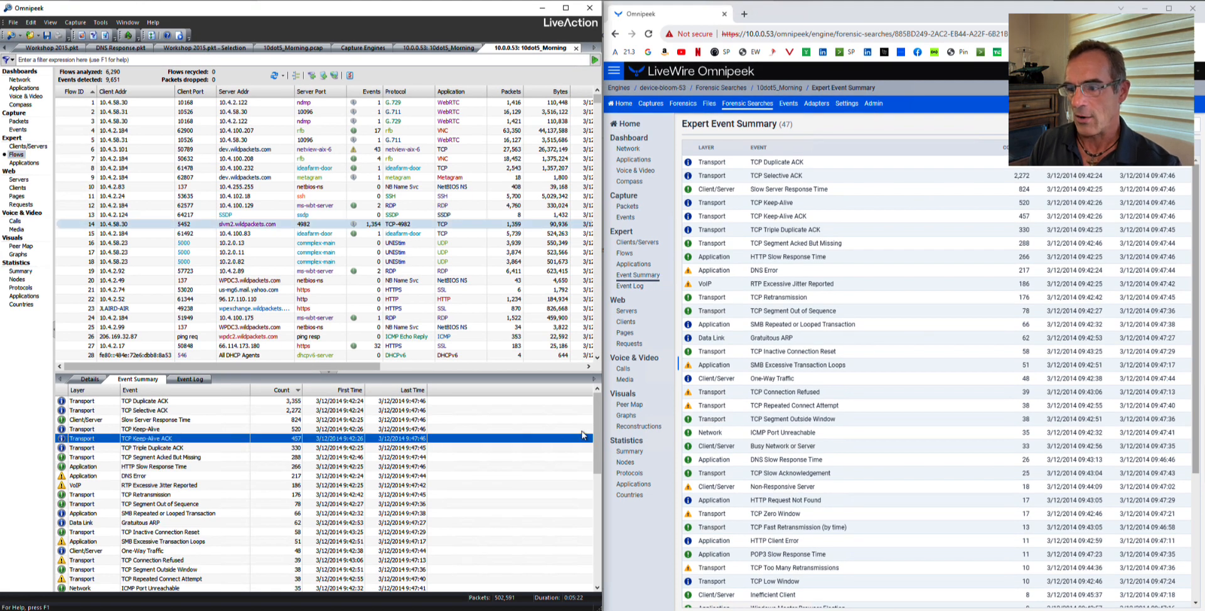
{"action": "left_click_drag", "start_coordinate": [599, 433], "coordinate": [594, 409]}
{"action": "left_click", "coordinate": [164, 477]}
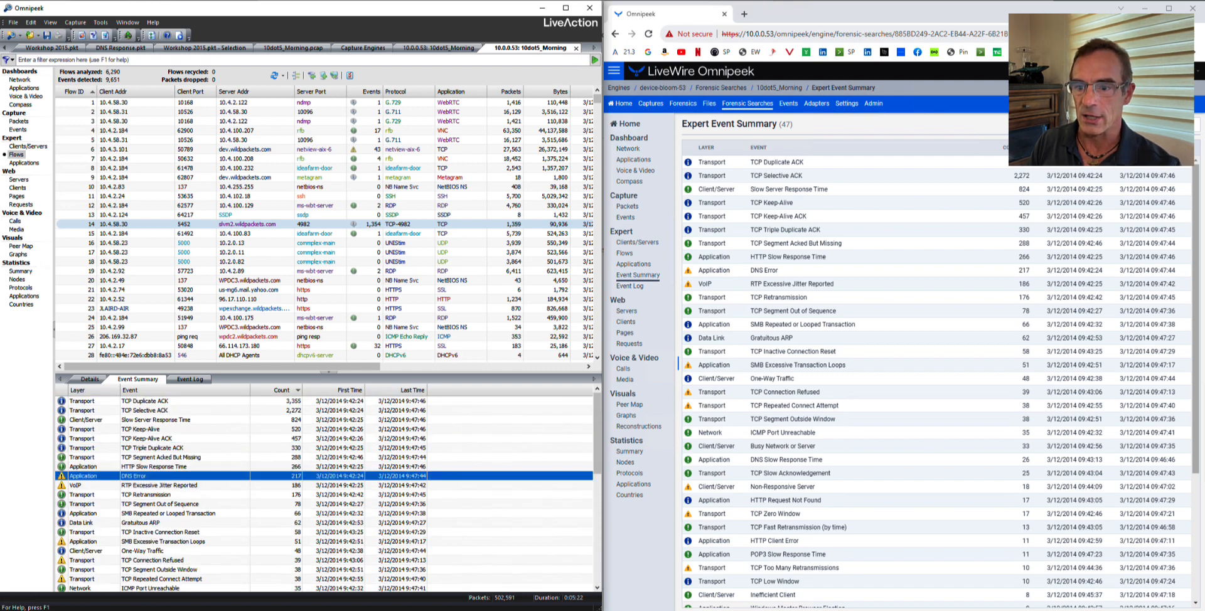
{"action": "left_click", "coordinate": [157, 504]}
{"action": "left_click", "coordinate": [143, 431]}
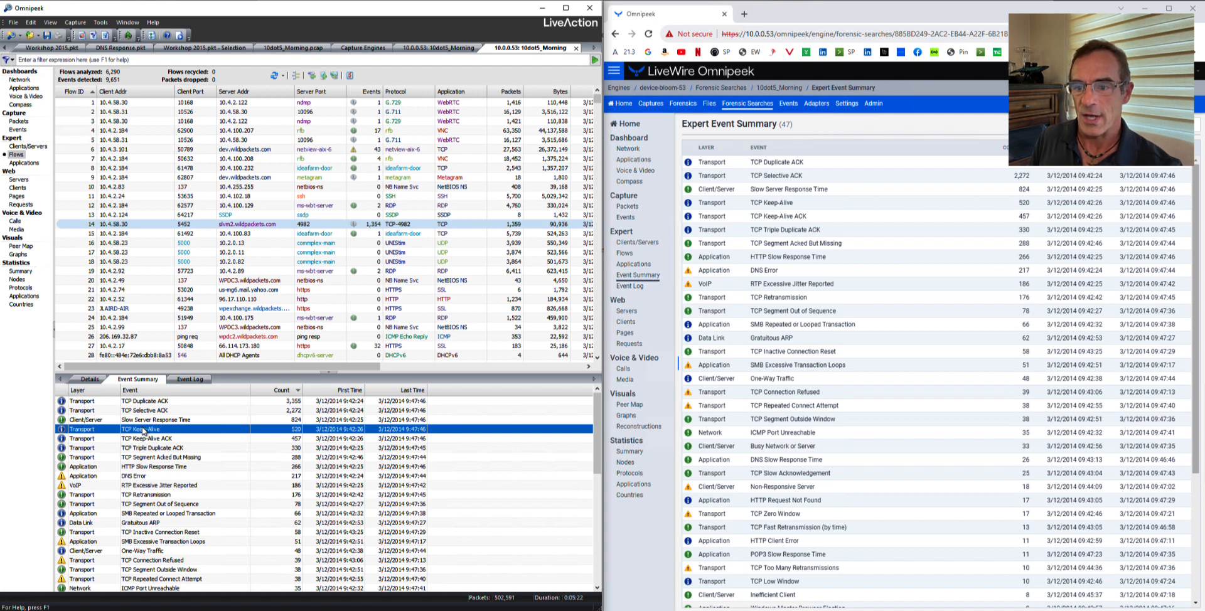
{"action": "left_click", "coordinate": [145, 439]}
{"action": "left_click", "coordinate": [137, 487]}
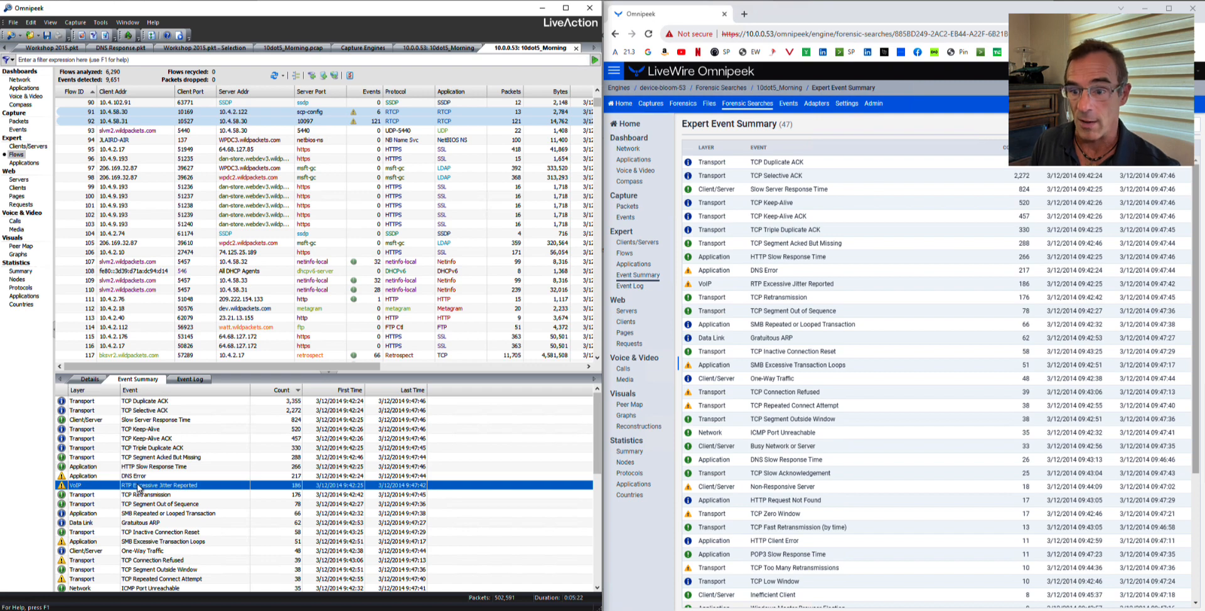
{"action": "right_click", "coordinate": [139, 489]}
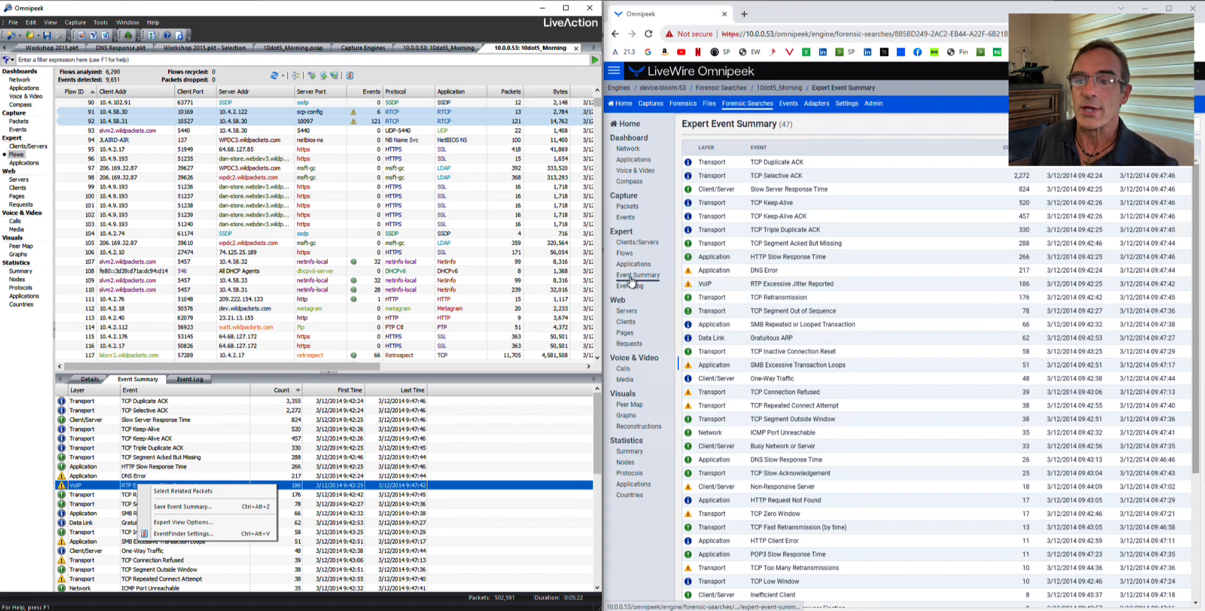
Step: View the expert flows of the 10dot5_Morning search in the web interface, and return to its event summary
{"action": "left_click", "coordinate": [622, 254]}
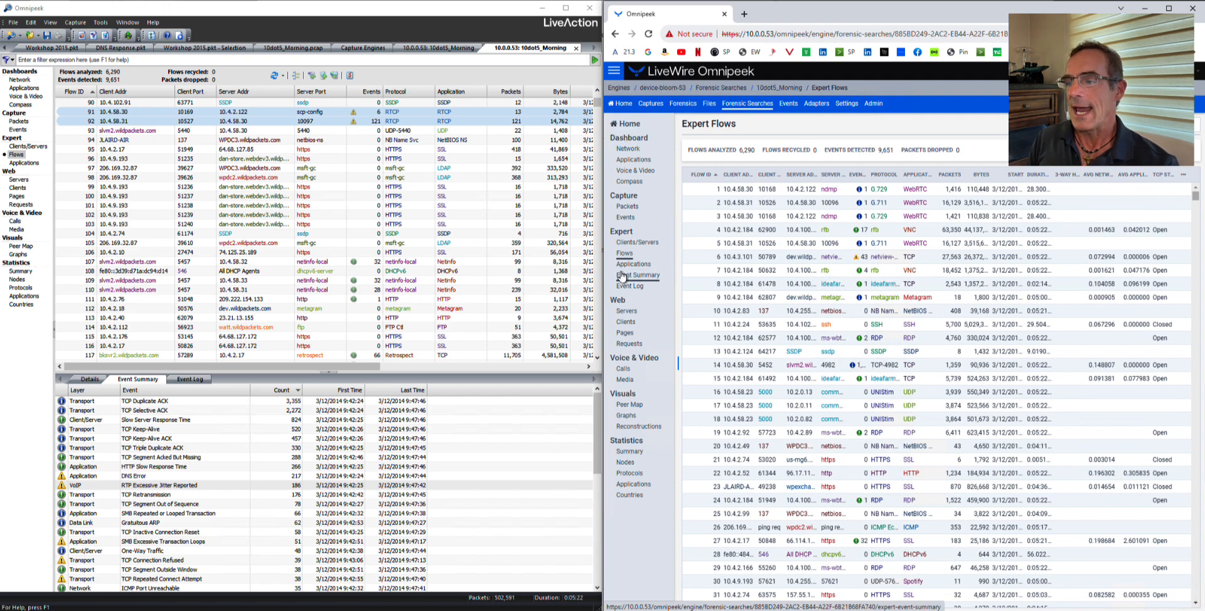
{"action": "left_click", "coordinate": [622, 276]}
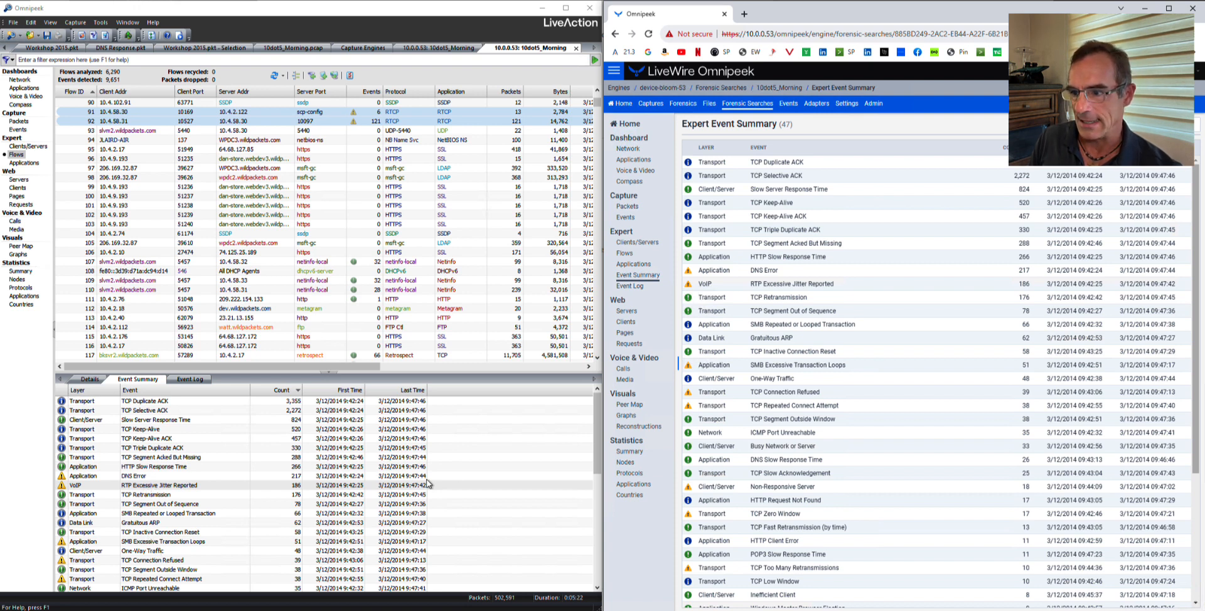
Step: In desktop Omnipeek, select the packets related to the Slow Server Response Time event and copy them to a new window
{"action": "left_click_drag", "start_coordinate": [597, 442], "coordinate": [595, 503]}
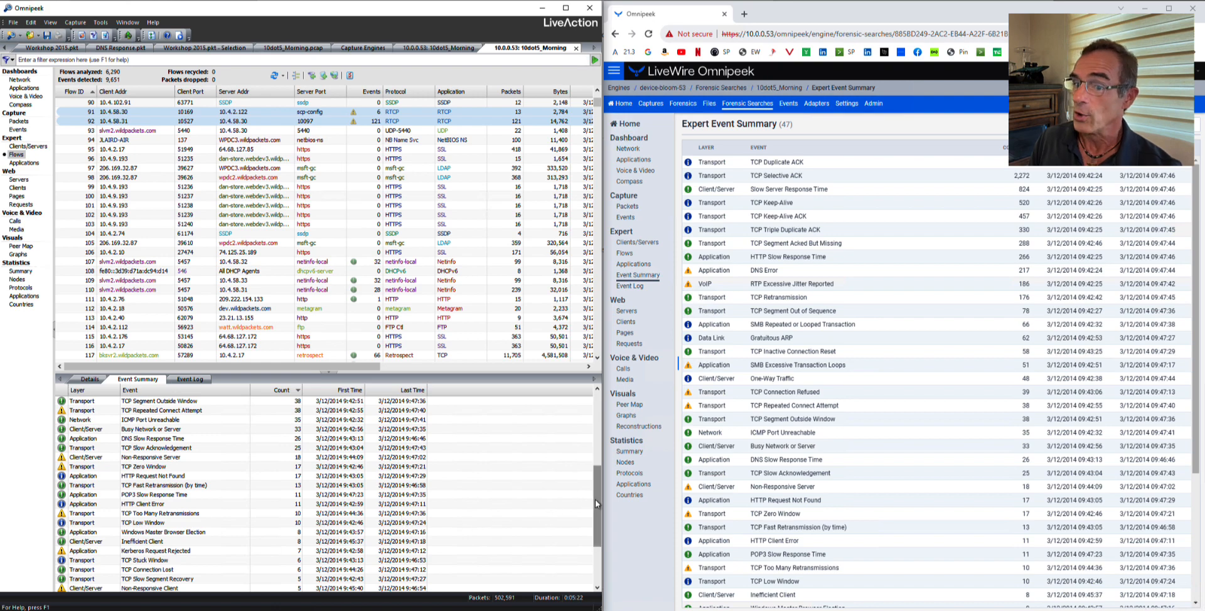
{"action": "left_click_drag", "start_coordinate": [595, 499], "coordinate": [599, 464]}
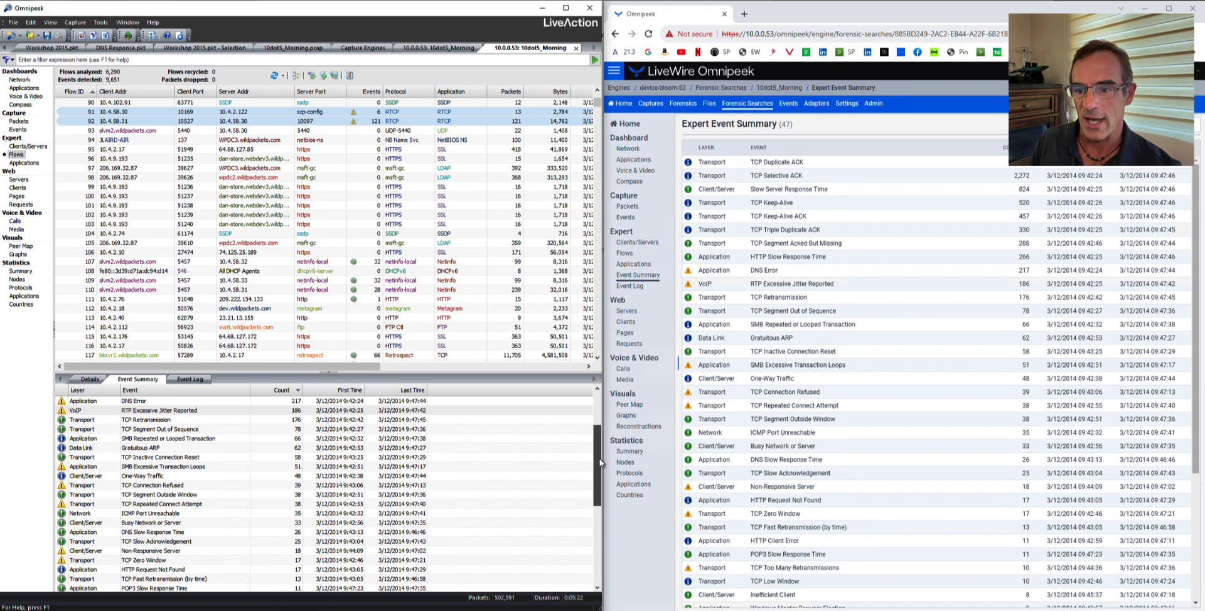
{"action": "scroll", "coordinate": [600, 463], "scroll_direction": "up", "scroll_amount": 3}
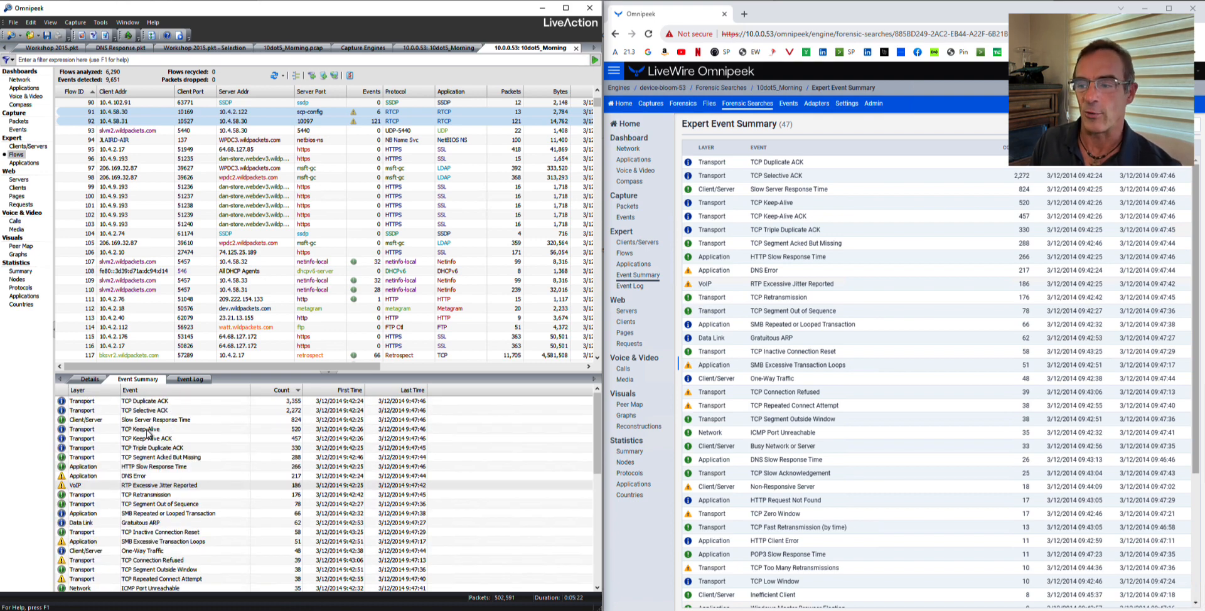
{"action": "left_click", "coordinate": [147, 422]}
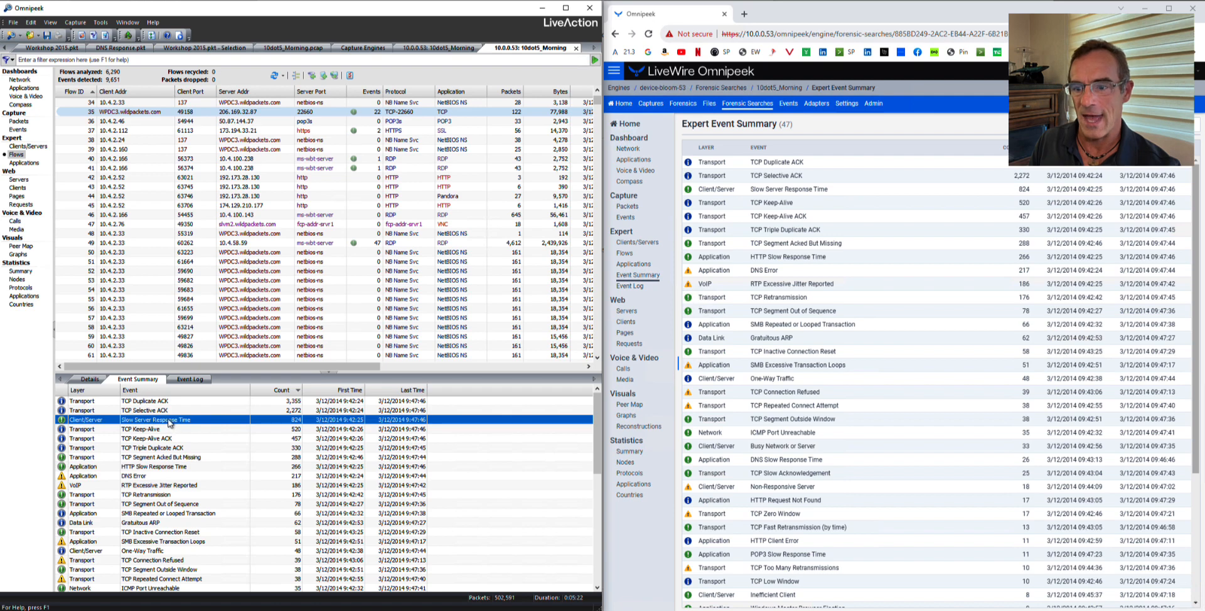
{"action": "right_click", "coordinate": [168, 421]}
{"action": "left_click", "coordinate": [188, 429]}
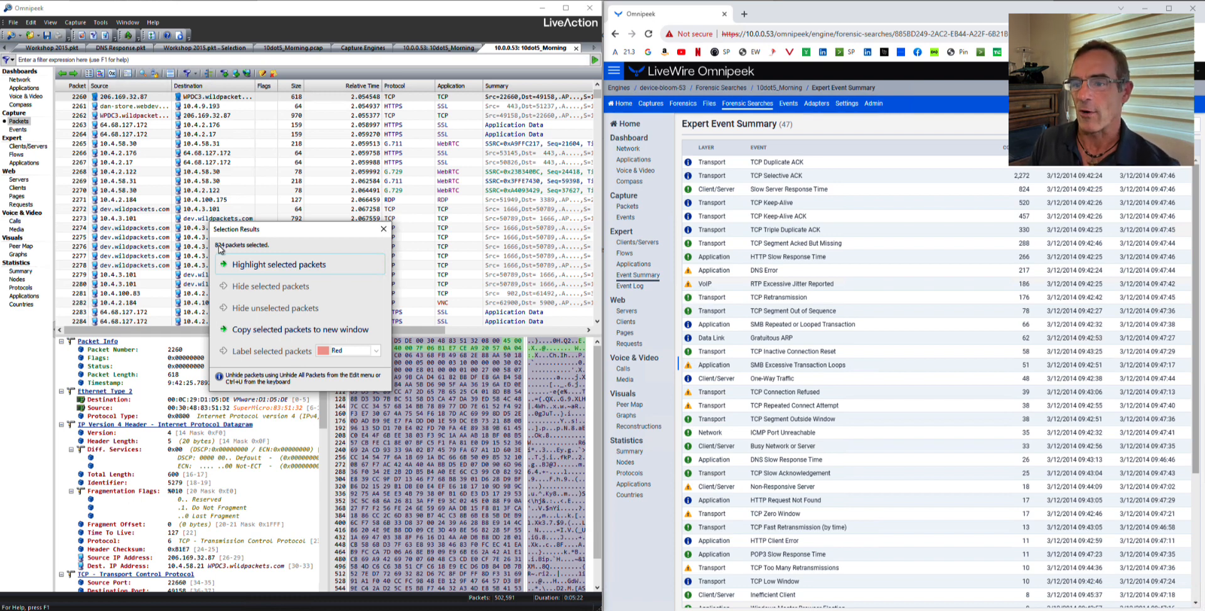
{"action": "left_click", "coordinate": [254, 337]}
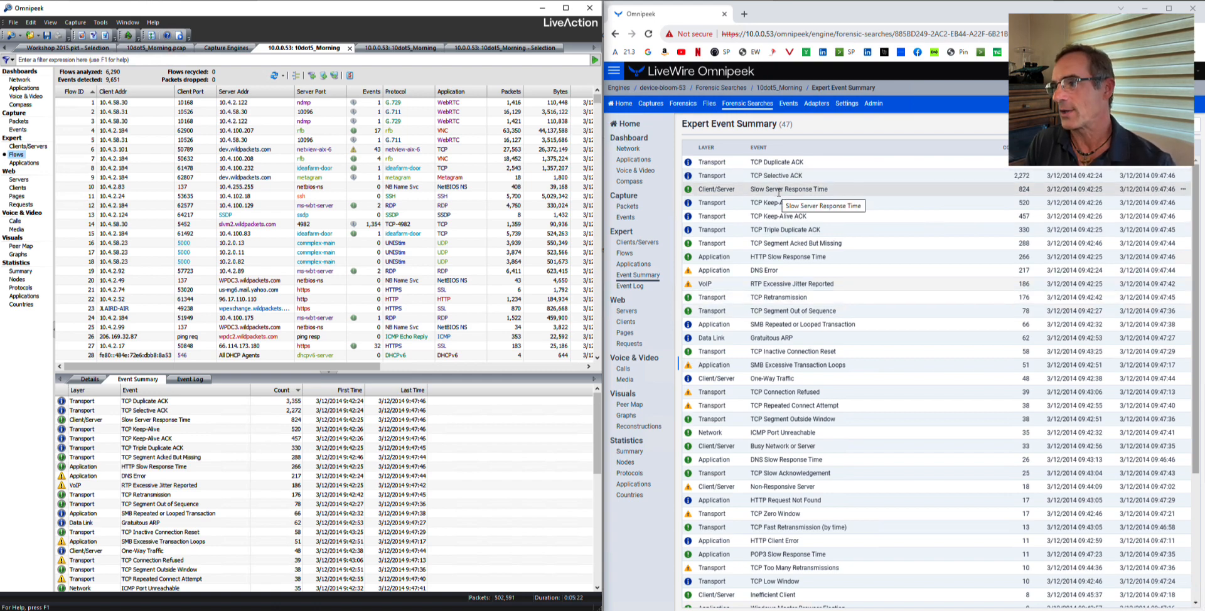
Step: In the web interface, run a forensic search on the packets related to the Slow Server Response Time event and view its expert flows
{"action": "left_click", "coordinate": [1184, 190]}
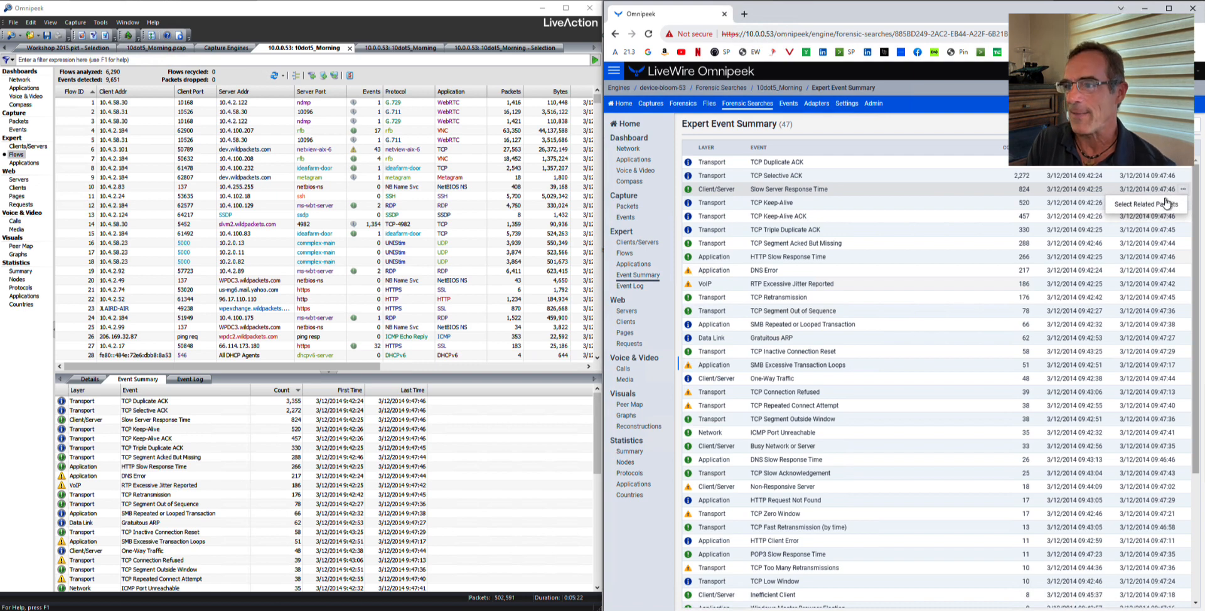
{"action": "left_click", "coordinate": [1165, 204]}
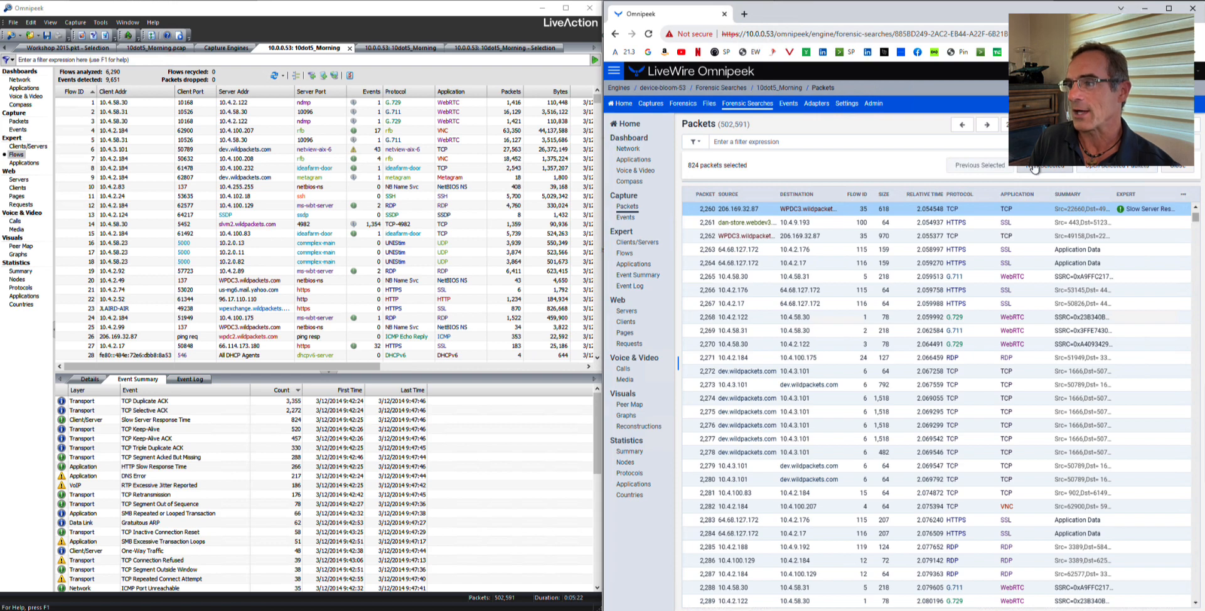
{"action": "left_click", "coordinate": [1101, 170]}
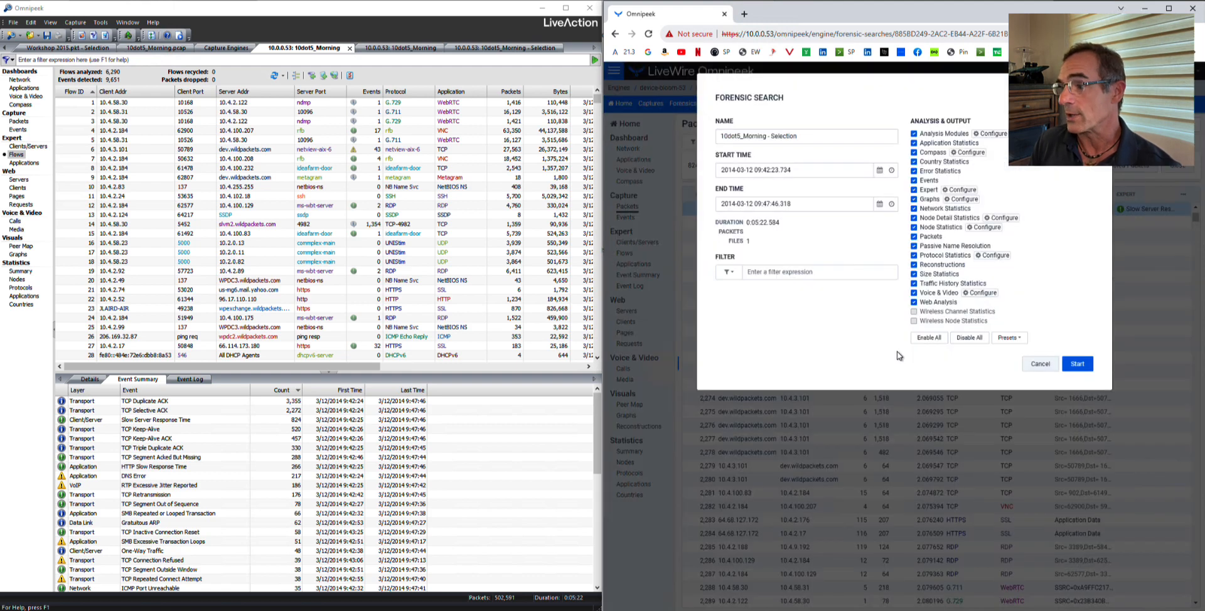
{"action": "left_click", "coordinate": [1076, 370]}
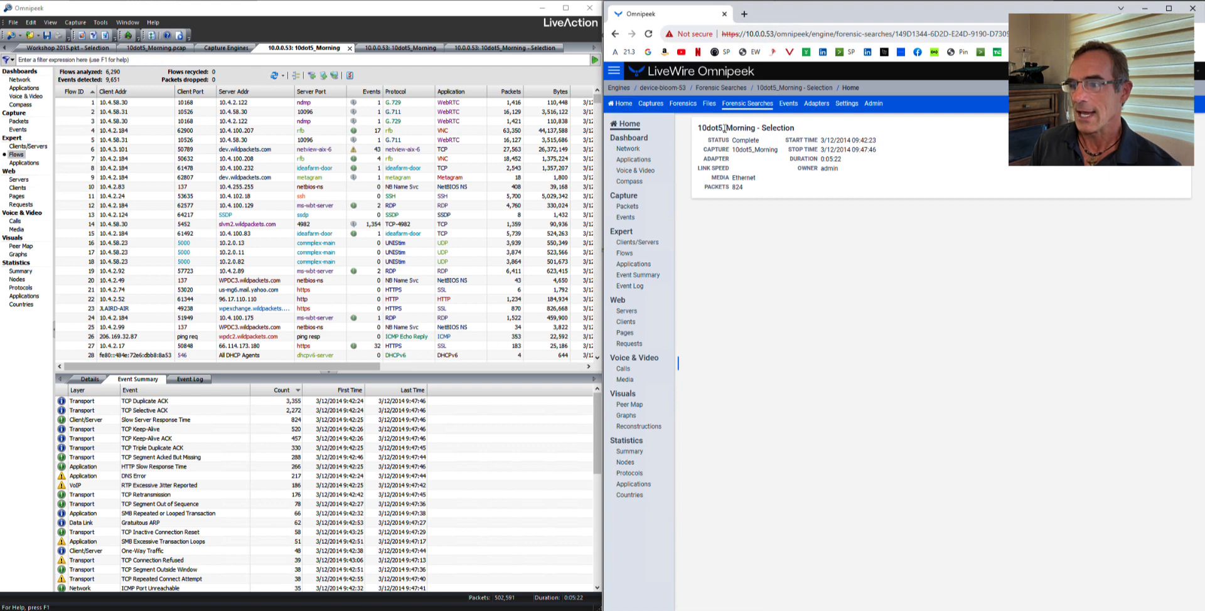
{"action": "left_click", "coordinate": [624, 276]}
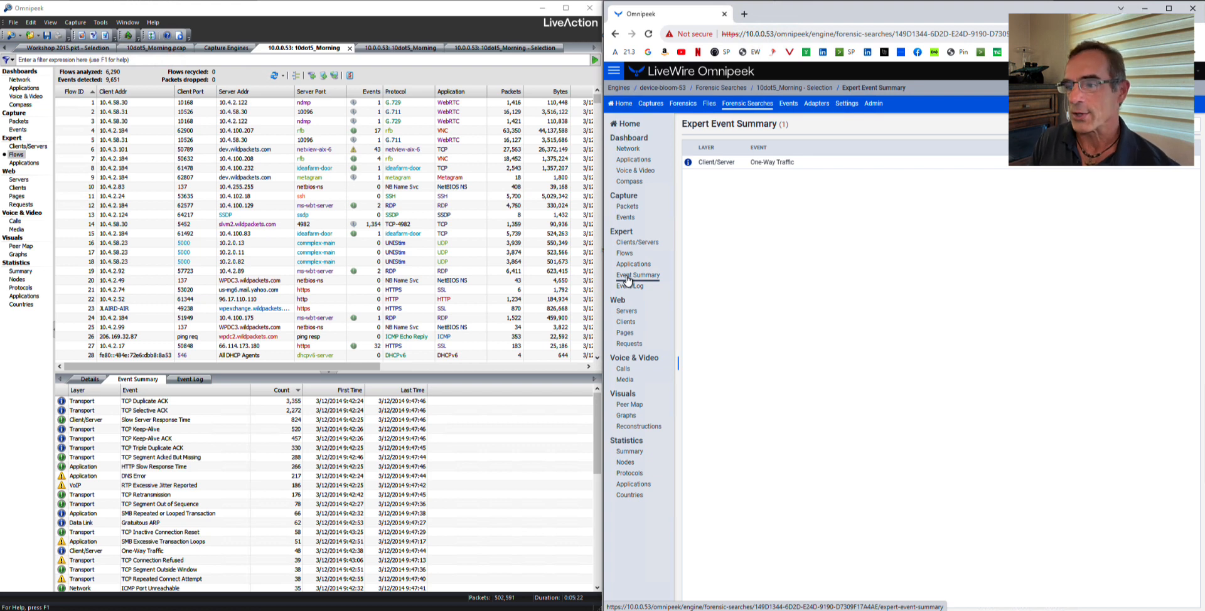
{"action": "left_click", "coordinate": [623, 255]}
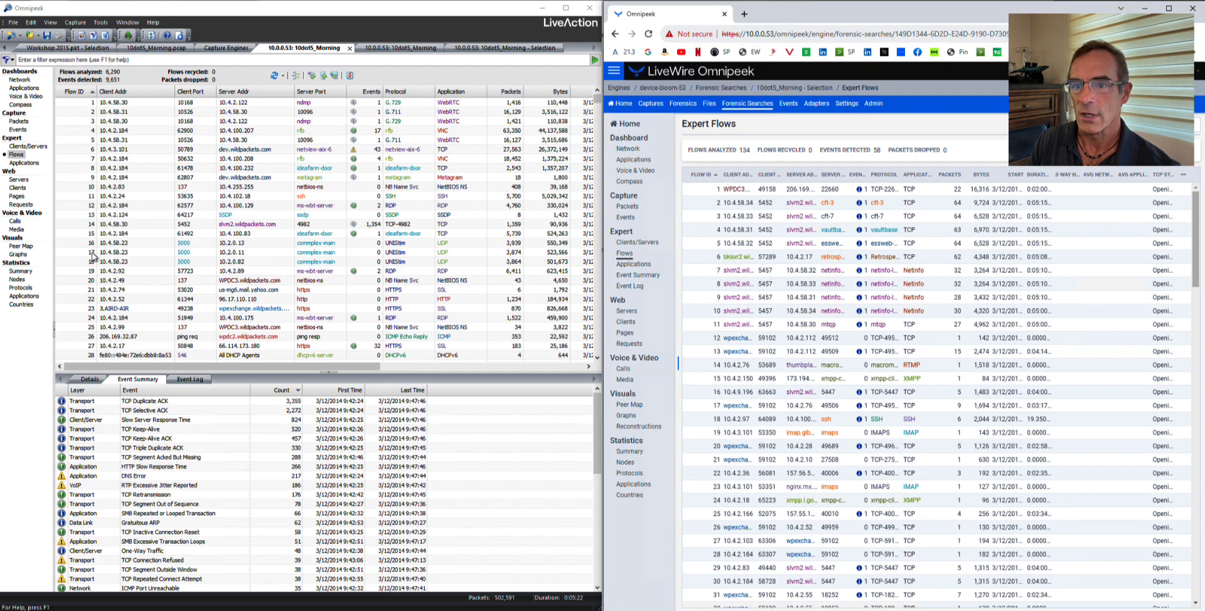
Step: In desktop Omnipeek, sort the 10dot5_Morning expert flows by average application latency in descending order
{"action": "left_click", "coordinate": [97, 200]}
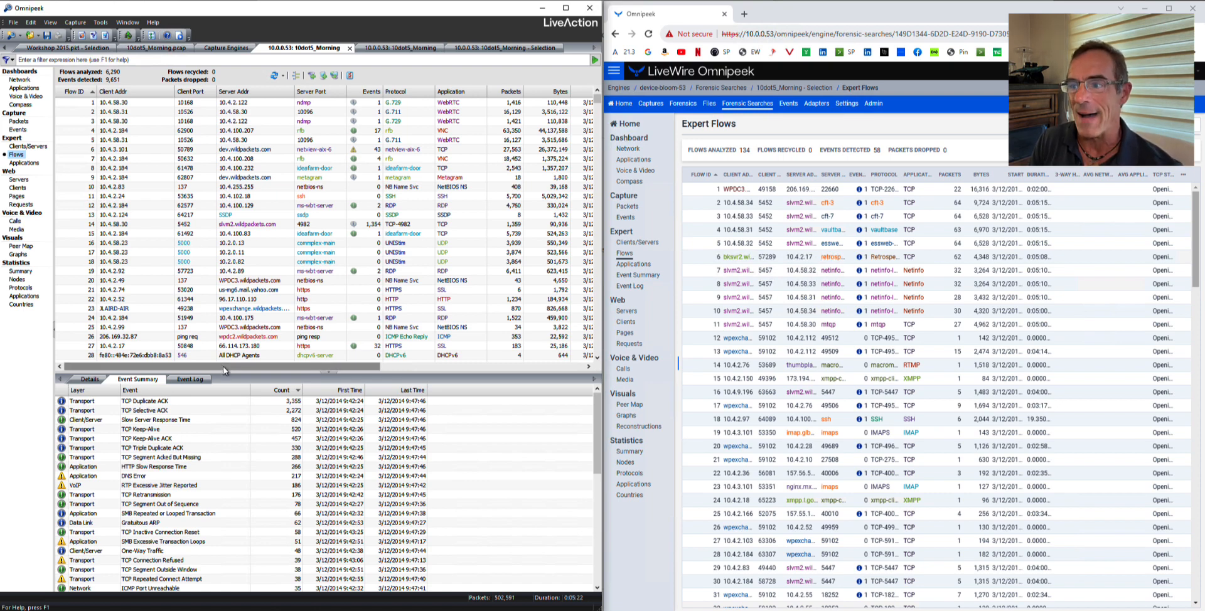
{"action": "left_click_drag", "start_coordinate": [223, 367], "coordinate": [482, 367]}
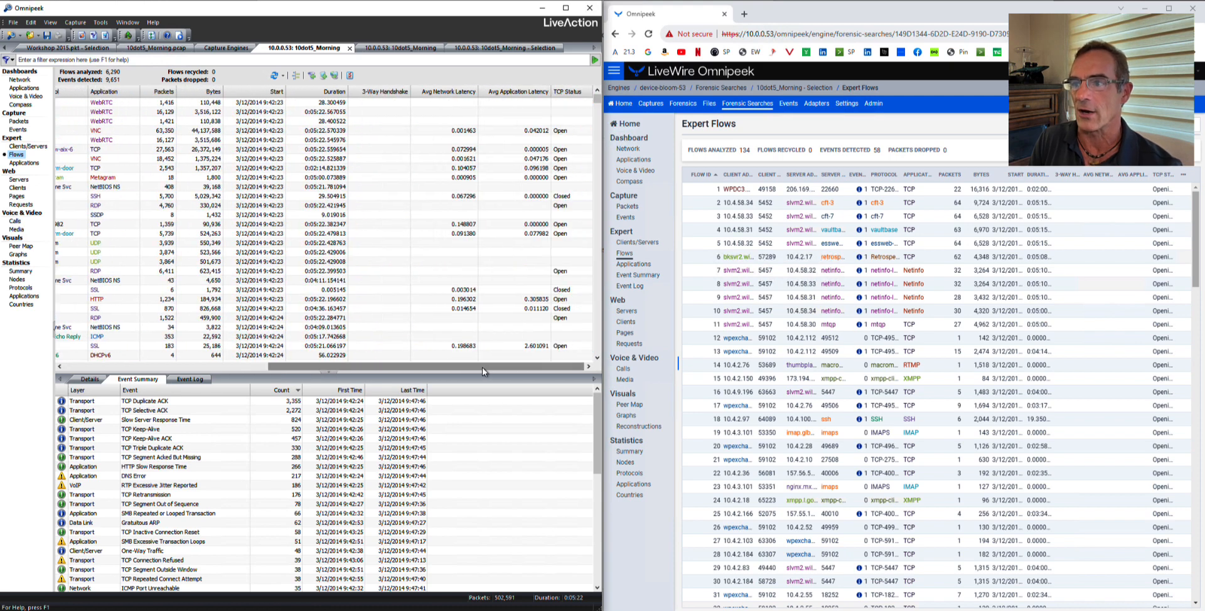
{"action": "left_click", "coordinate": [459, 92]}
{"action": "left_click", "coordinate": [502, 93]}
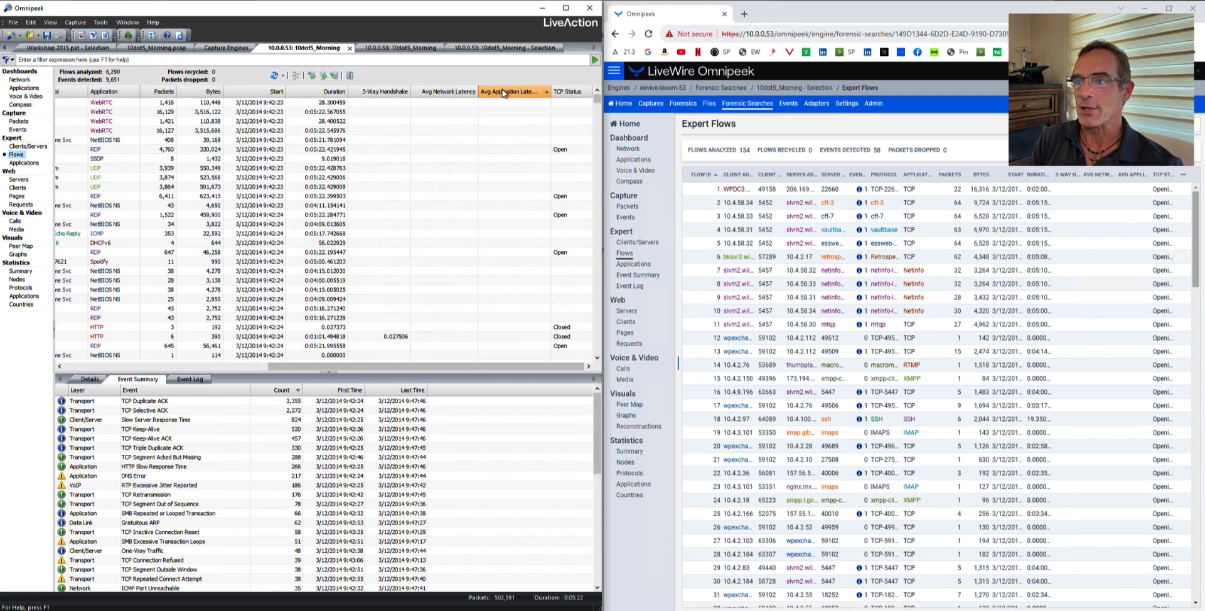
{"action": "left_click", "coordinate": [503, 93]}
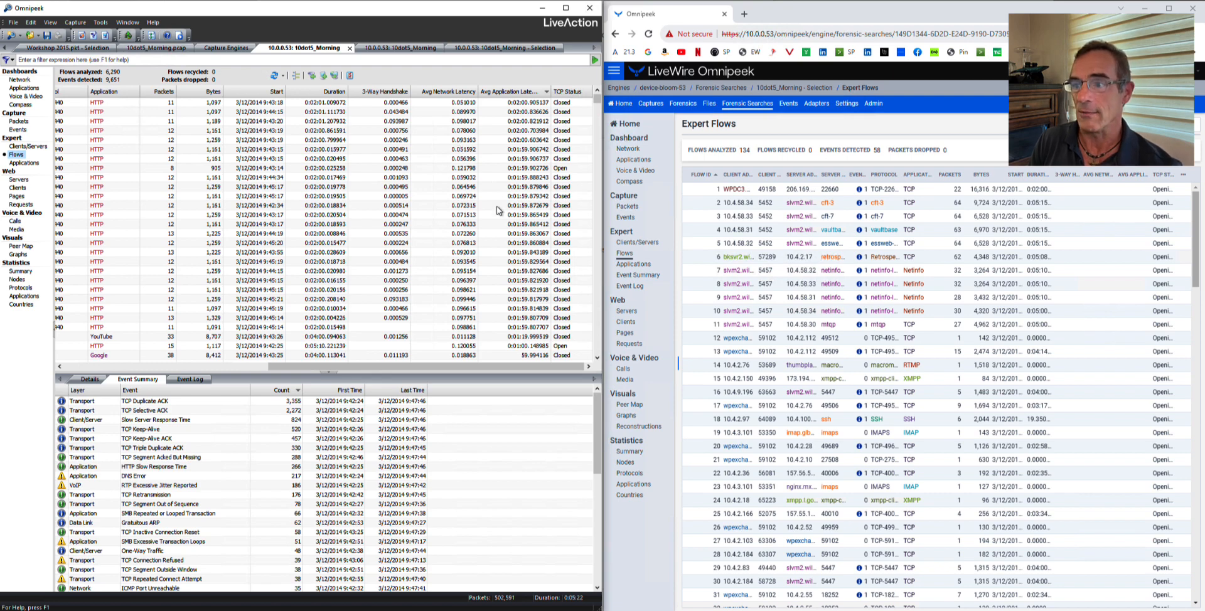
Step: Show the options for selecting related packets of the flow with the highest average application latency, and dismiss them
{"action": "left_click", "coordinate": [520, 103]}
{"action": "right_click", "coordinate": [521, 105]}
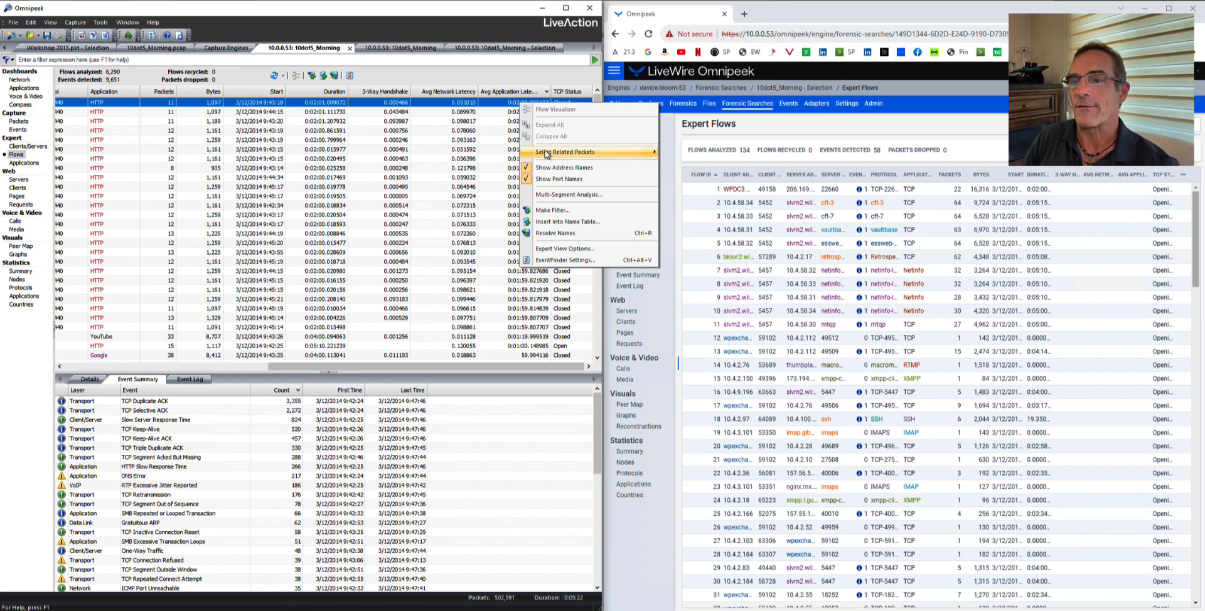
{"action": "mouse_move", "coordinate": [552, 154]}
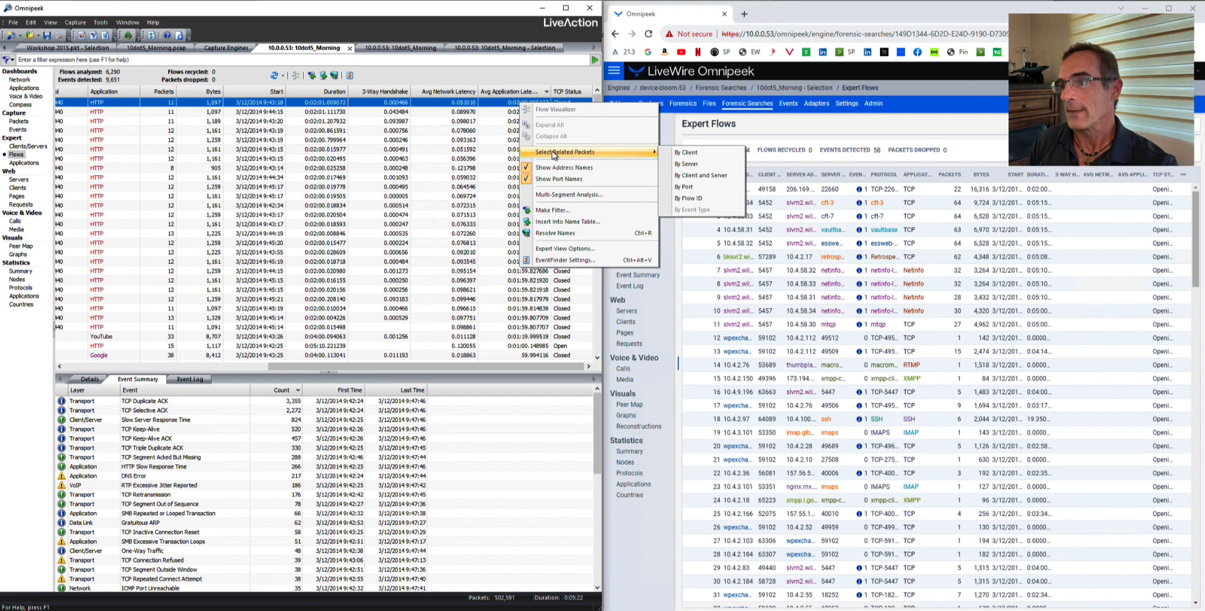
{"action": "left_click", "coordinate": [839, 125]}
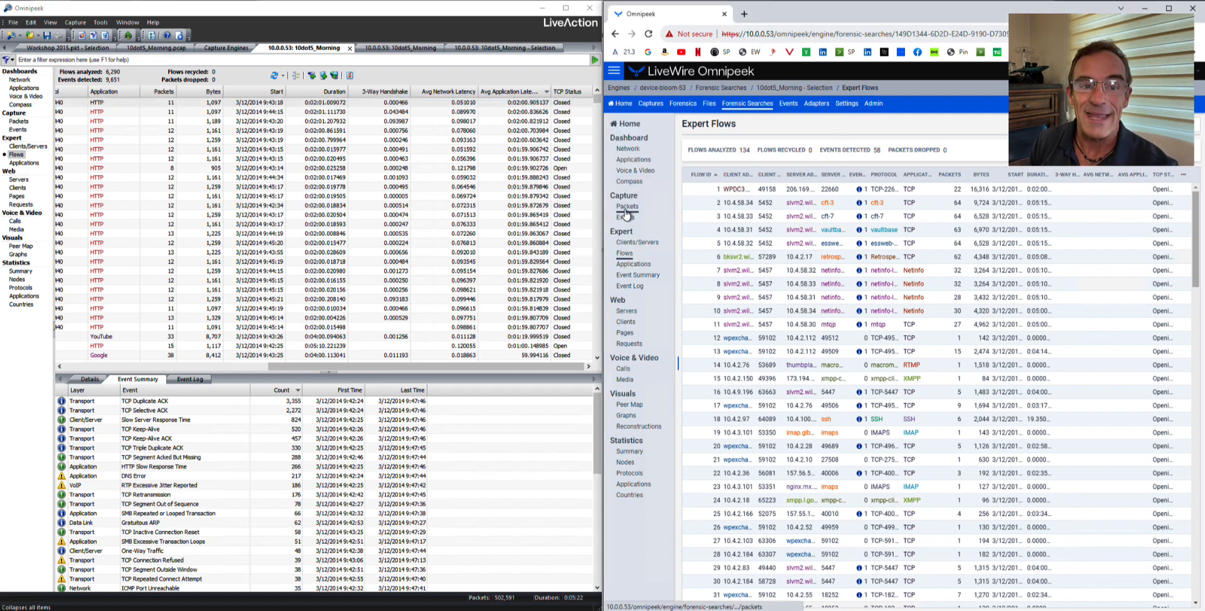
Step: In the web interface, open the Flow Visualizer for the 10dot5_Morning flow with the highest average application latency
{"action": "left_click", "coordinate": [624, 255]}
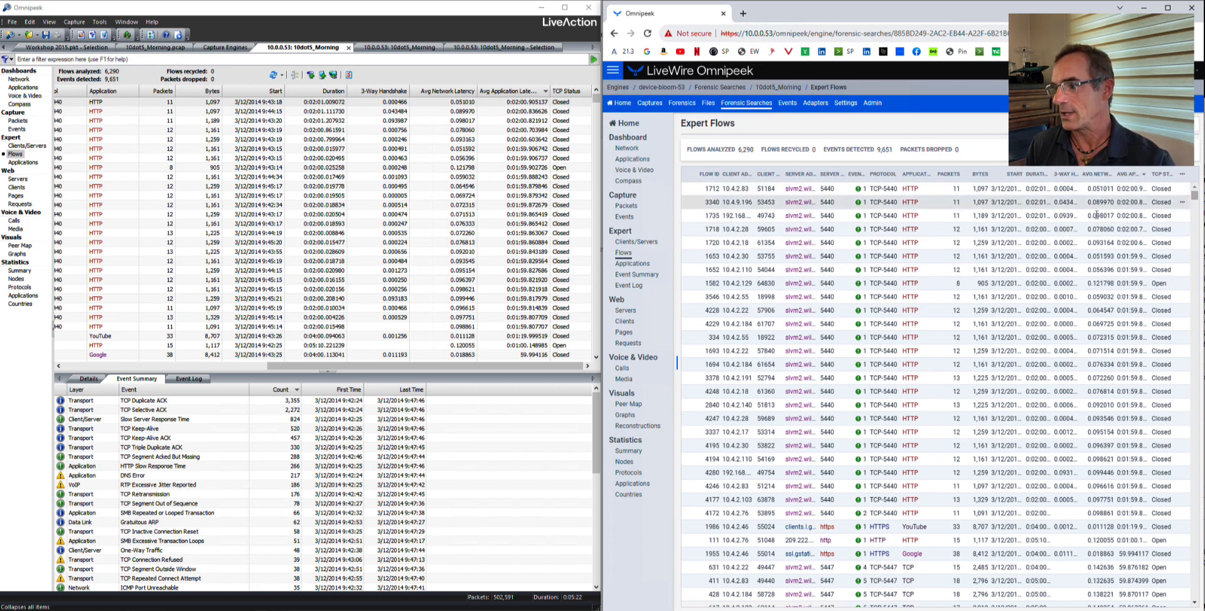
{"action": "left_click", "coordinate": [1181, 192]}
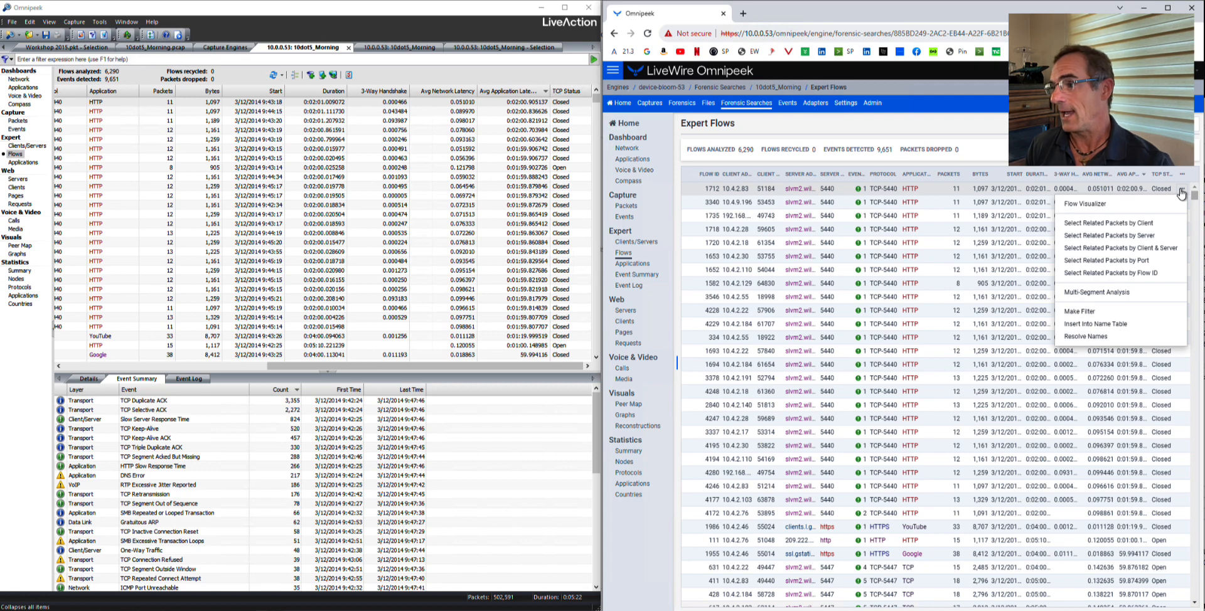
{"action": "left_click", "coordinate": [1089, 205]}
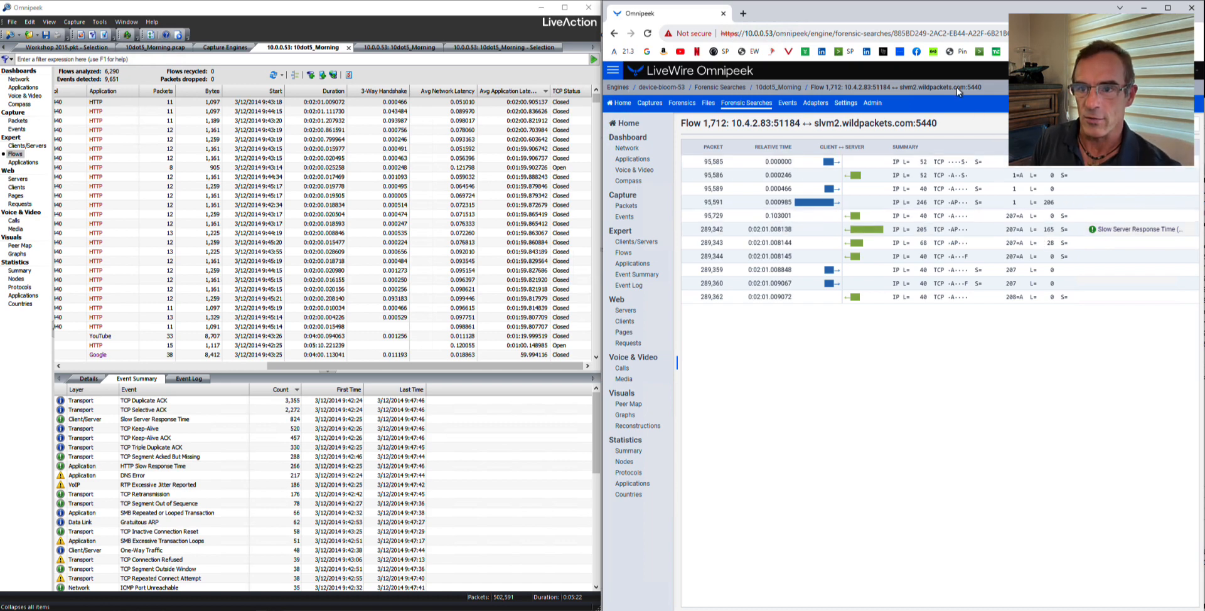
Step: Plot 2-Way Latency in Compass in both the desktop and web interfaces, and hide the Average (App) series in each chart
{"action": "left_click", "coordinate": [625, 181]}
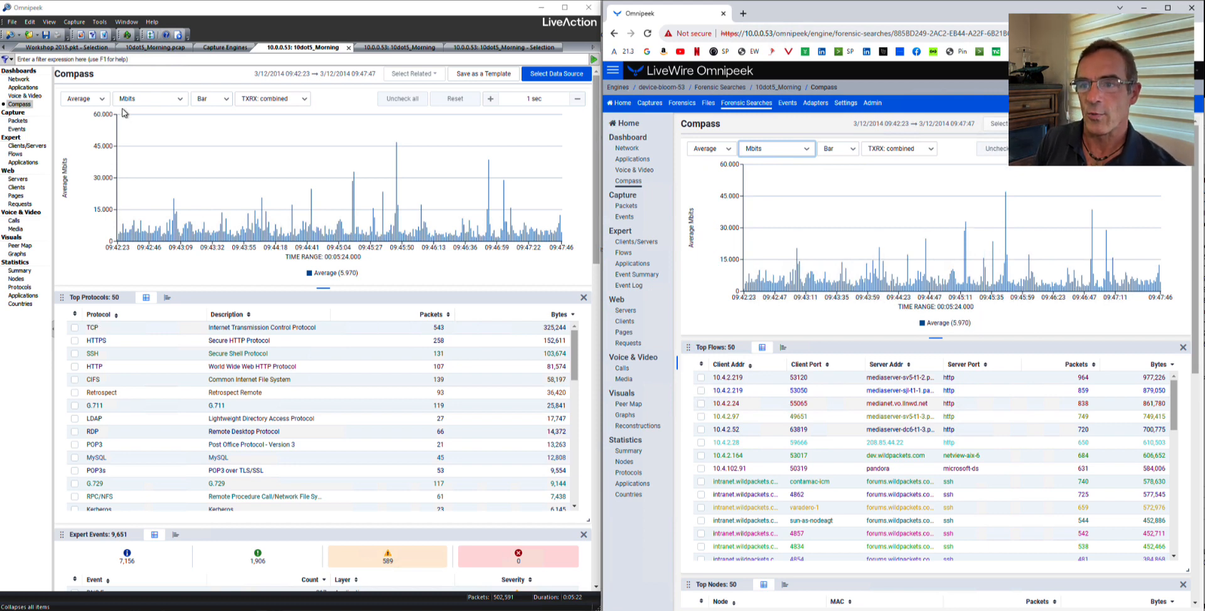
{"action": "left_click", "coordinate": [182, 101]}
{"action": "left_click", "coordinate": [181, 102]}
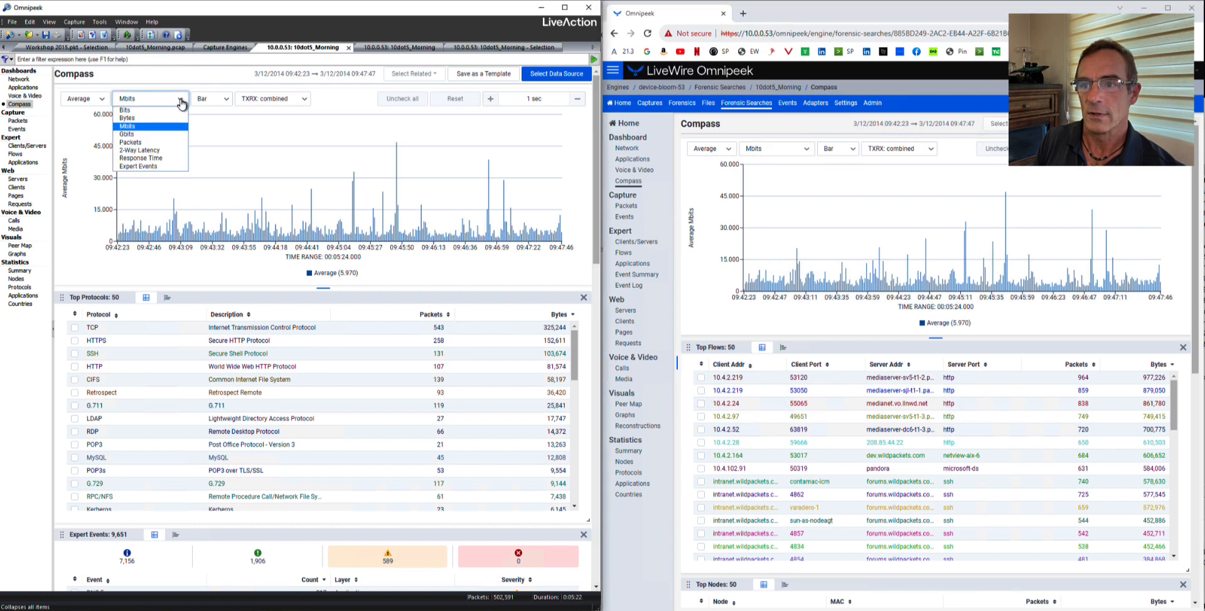
{"action": "left_click", "coordinate": [151, 152]}
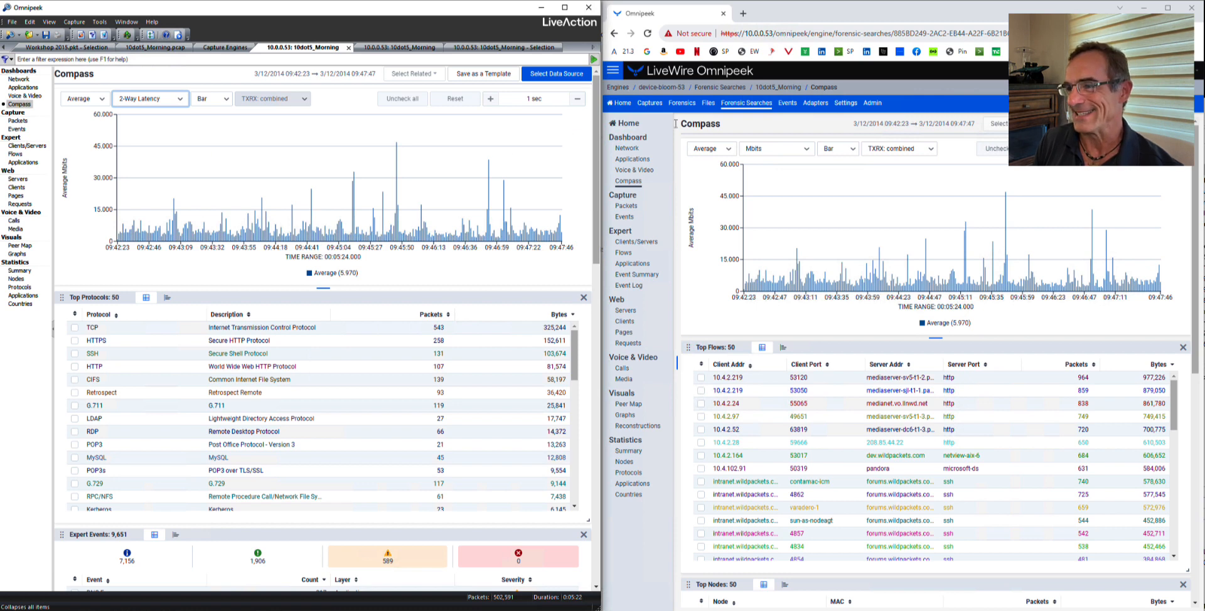
{"action": "left_click", "coordinate": [807, 152]}
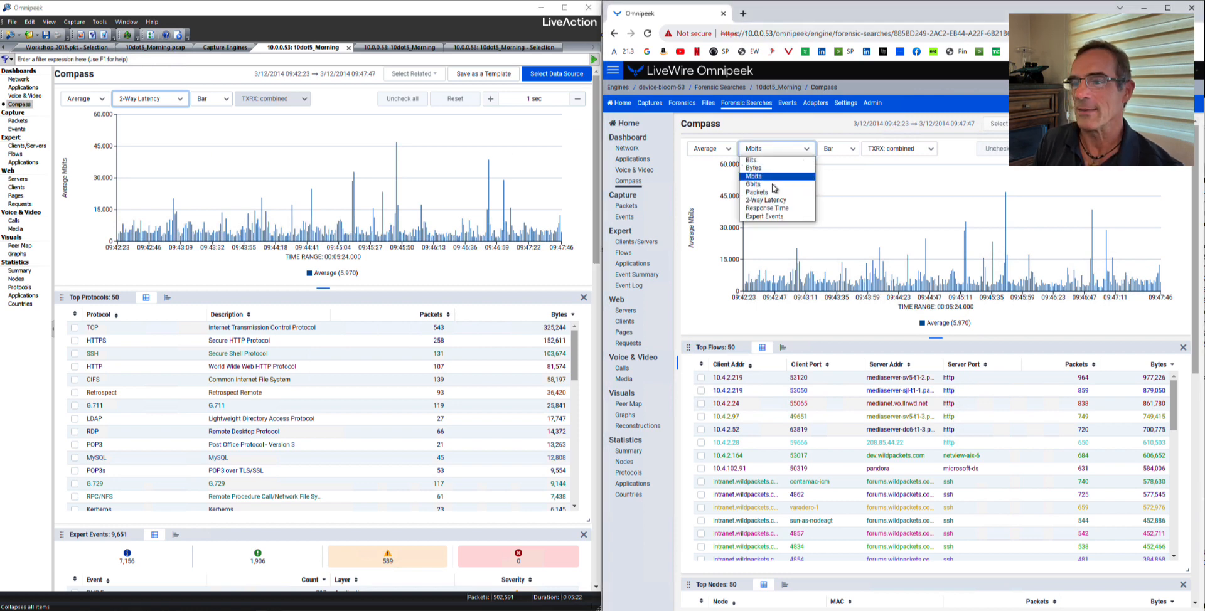
{"action": "left_click", "coordinate": [761, 201]}
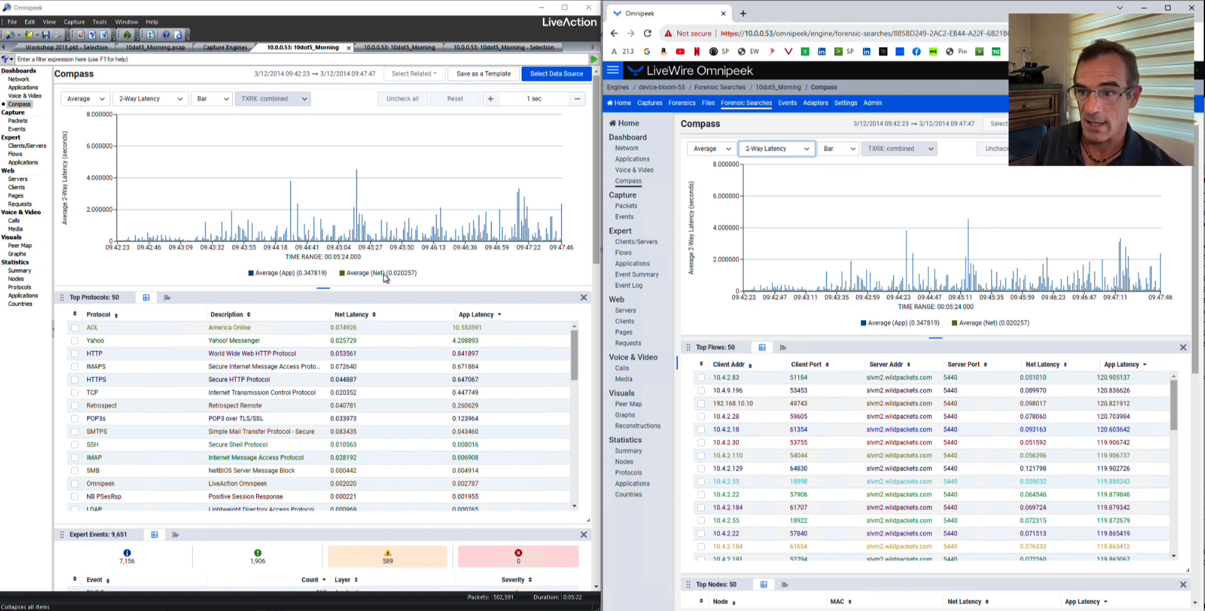
{"action": "left_click", "coordinate": [252, 274]}
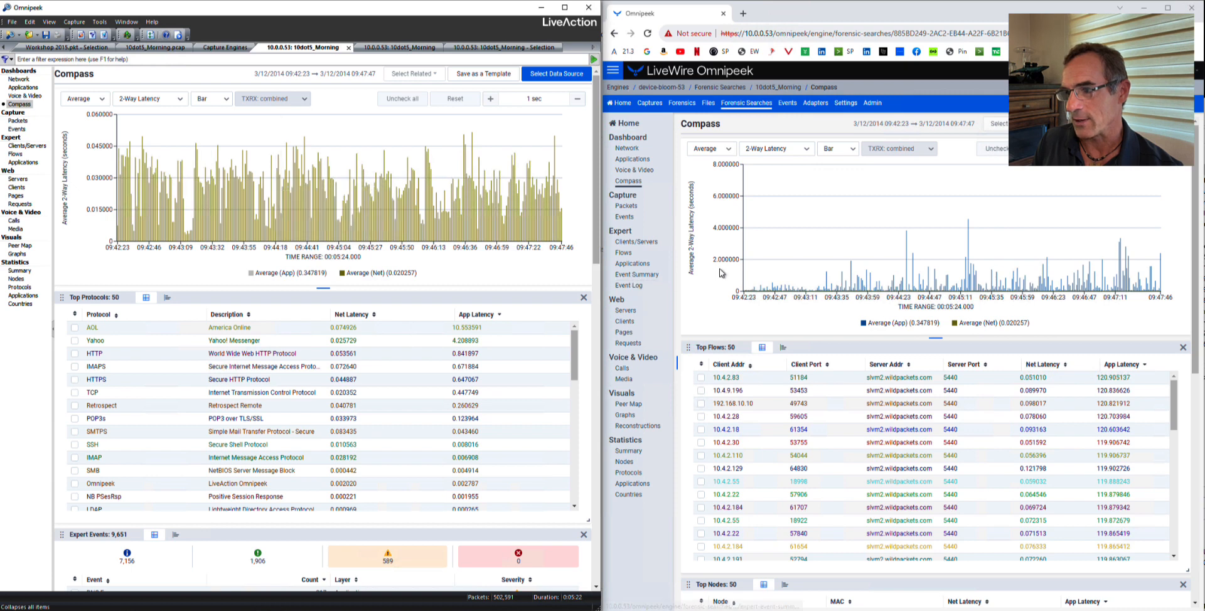
{"action": "left_click", "coordinate": [864, 324]}
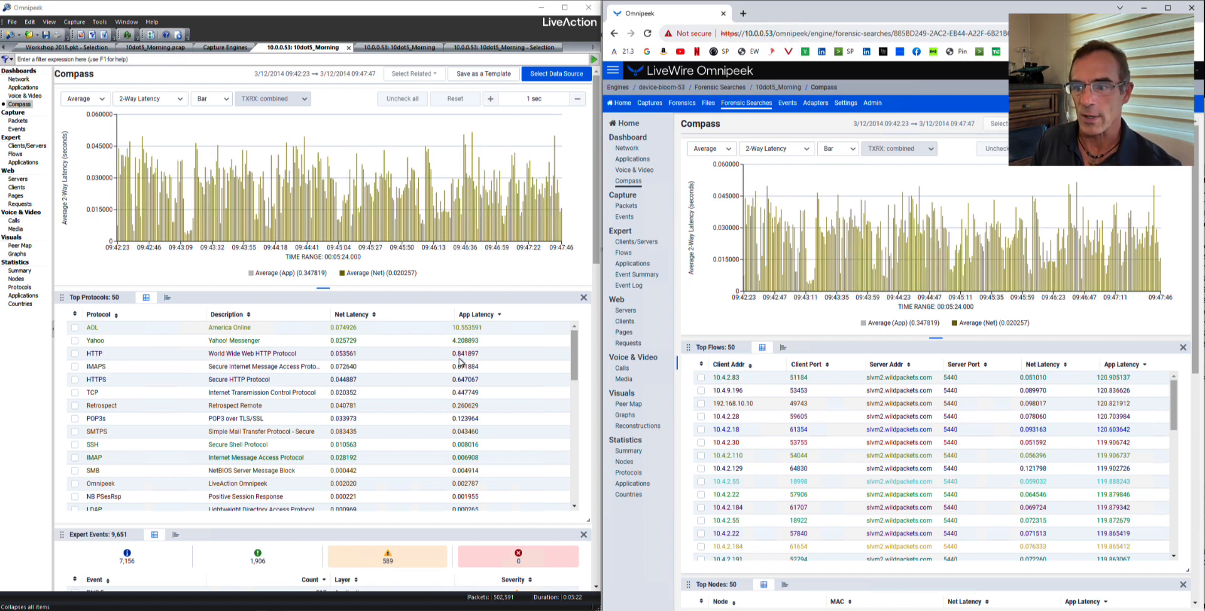
Step: Add the AOL protocol to the desktop Compass chart and hide the Average (Net) and AOL (App) series
{"action": "left_click", "coordinate": [76, 329]}
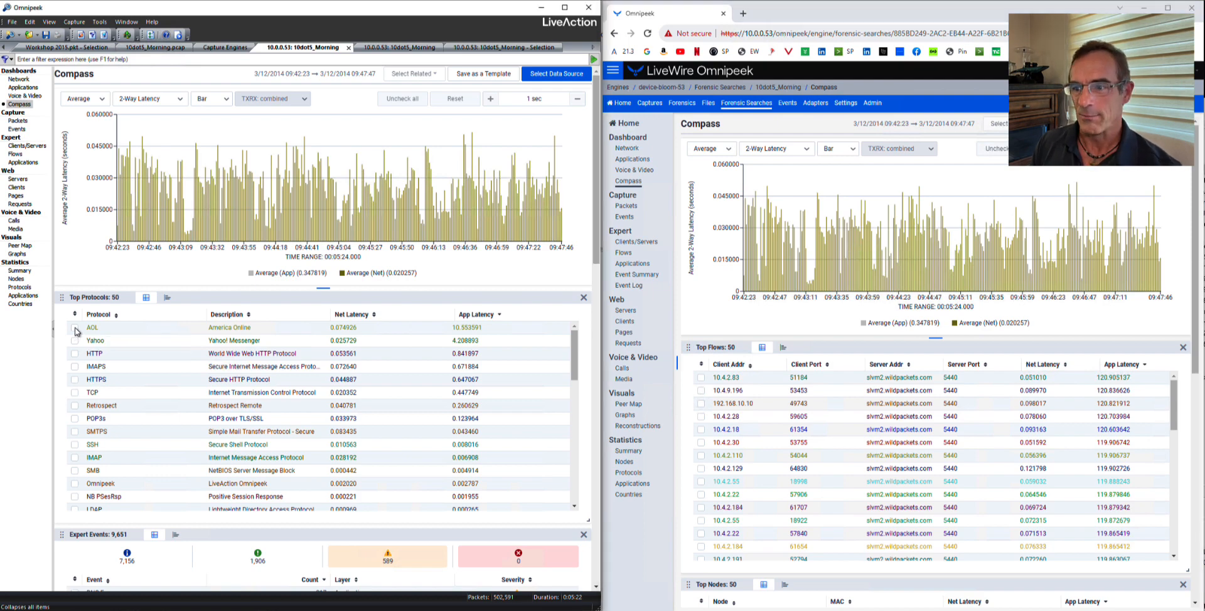
{"action": "left_click", "coordinate": [76, 330]}
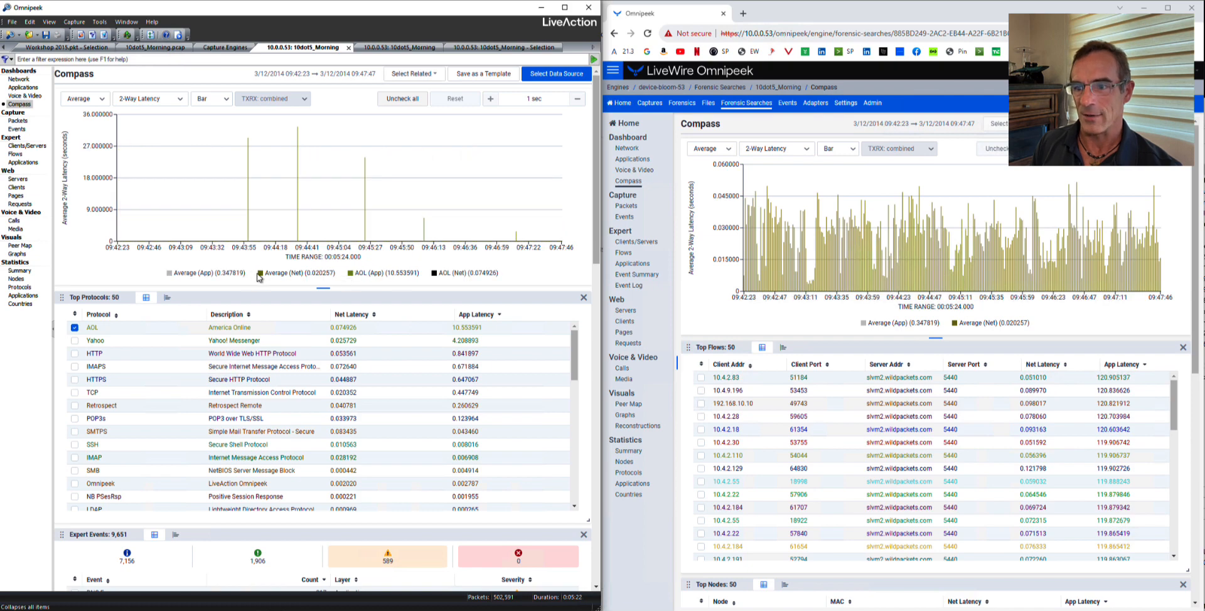
{"action": "left_click", "coordinate": [262, 274]}
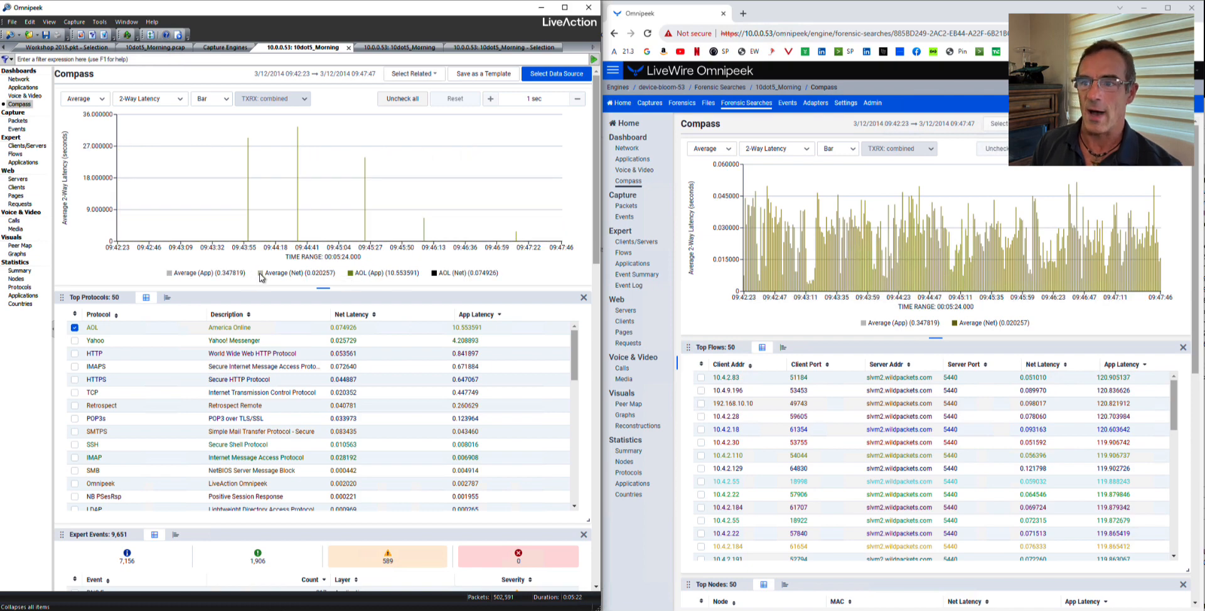
{"action": "mouse_move", "coordinate": [249, 143]}
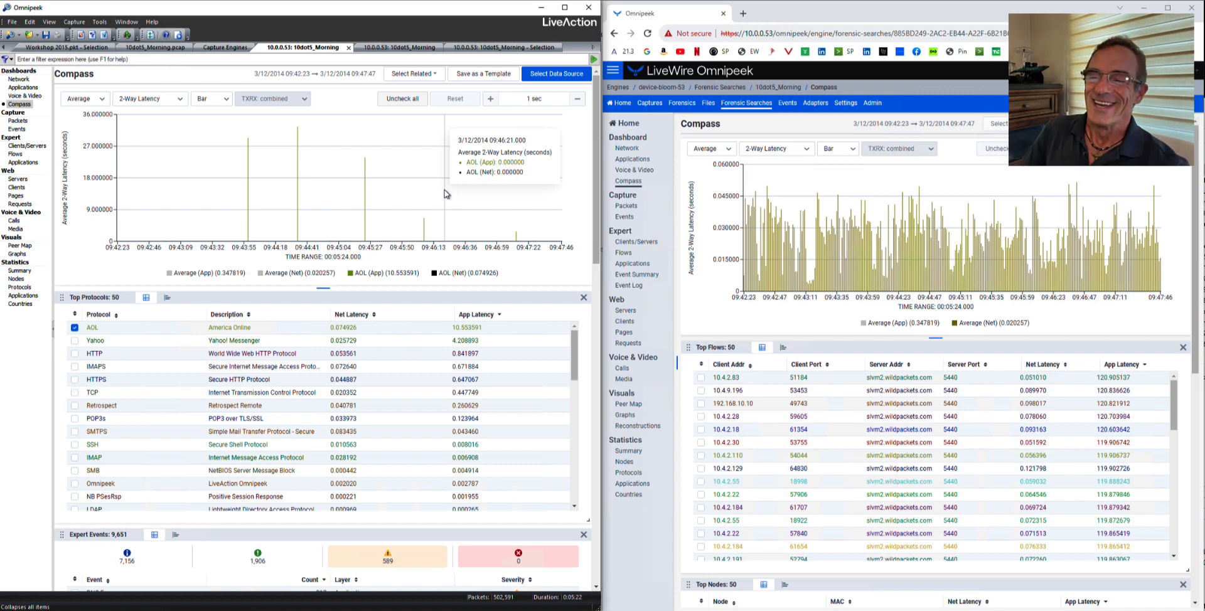
{"action": "left_click", "coordinate": [351, 274]}
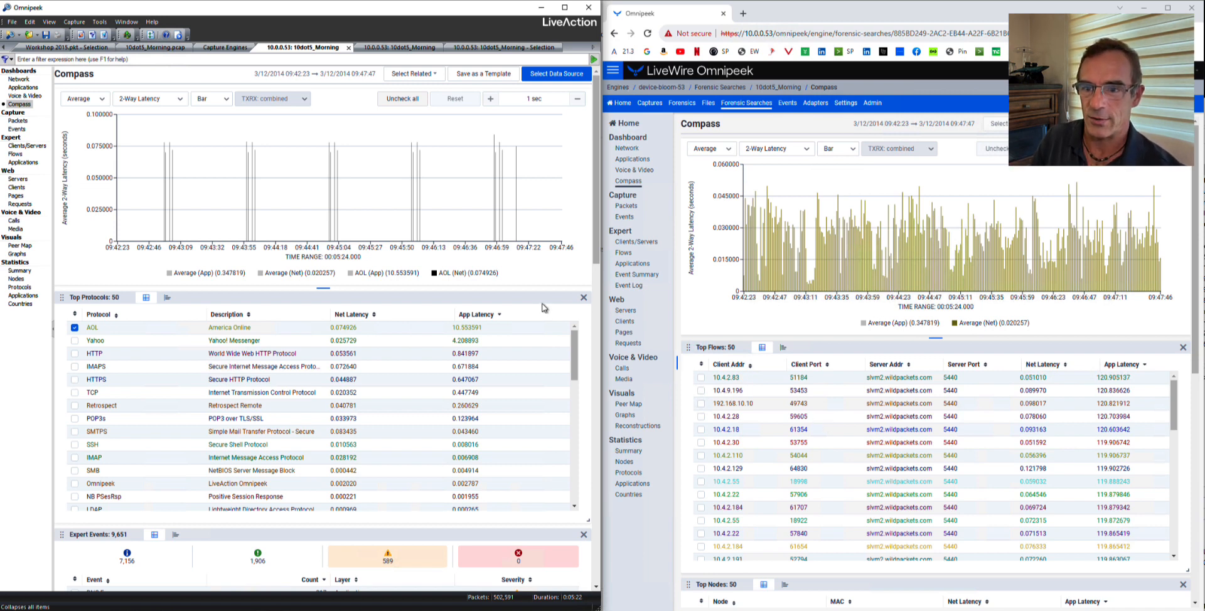
Step: Open the Peer Map in both interfaces, and view the details of node 216.146.35.35 in the web version
{"action": "left_click", "coordinate": [19, 246]}
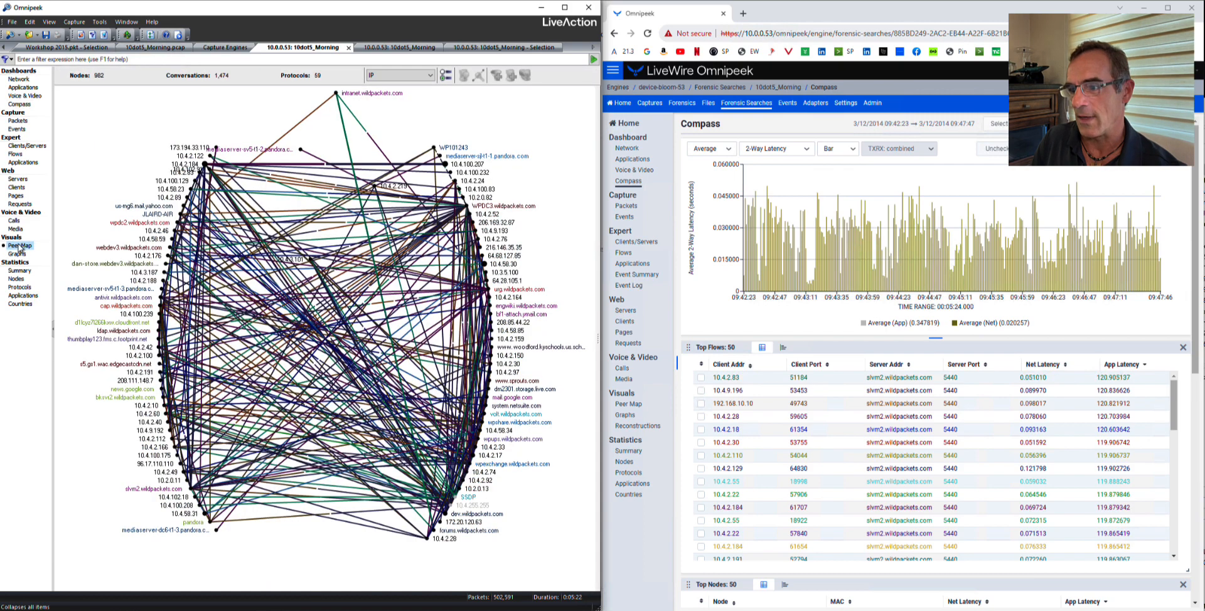
{"action": "left_click", "coordinate": [629, 406]}
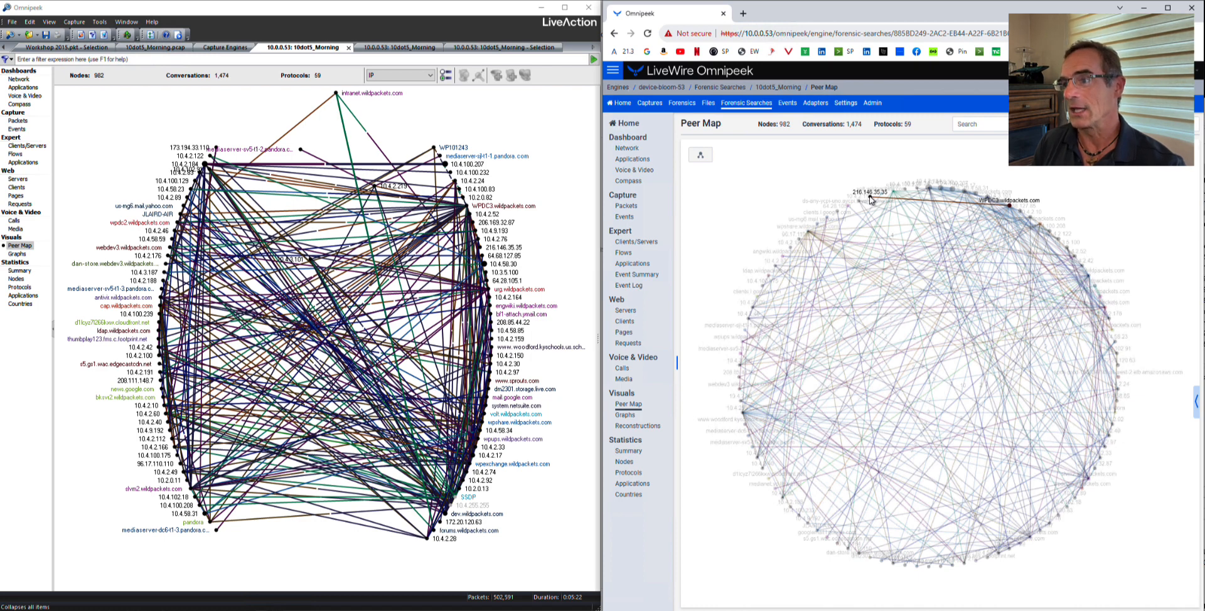
{"action": "left_click", "coordinate": [870, 199]}
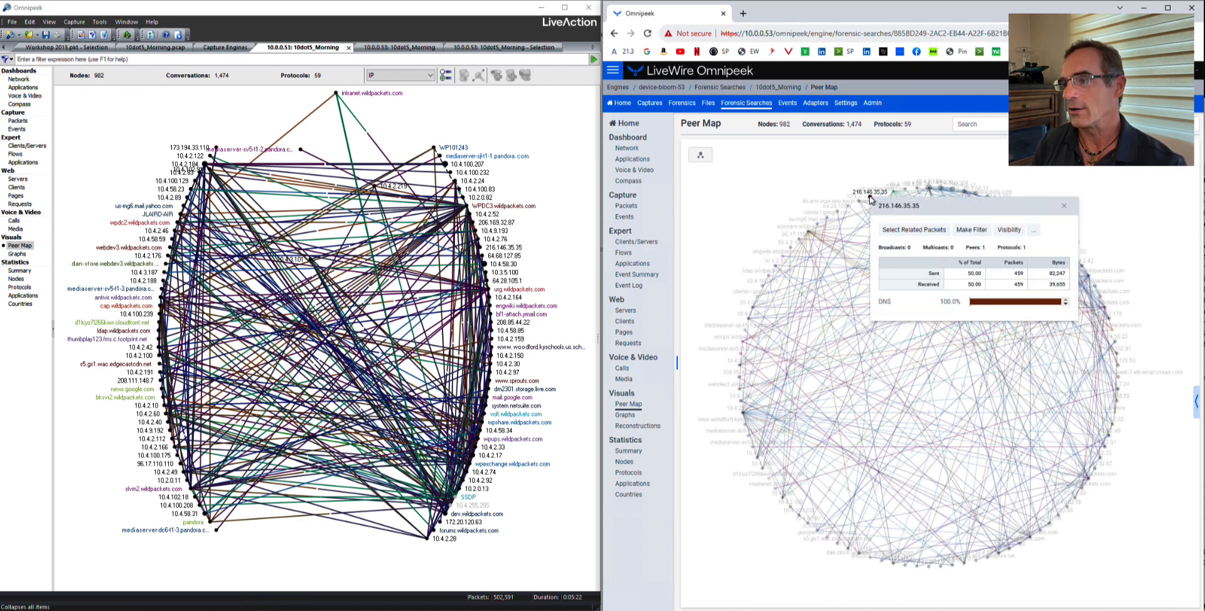
{"action": "left_click", "coordinate": [1063, 207]}
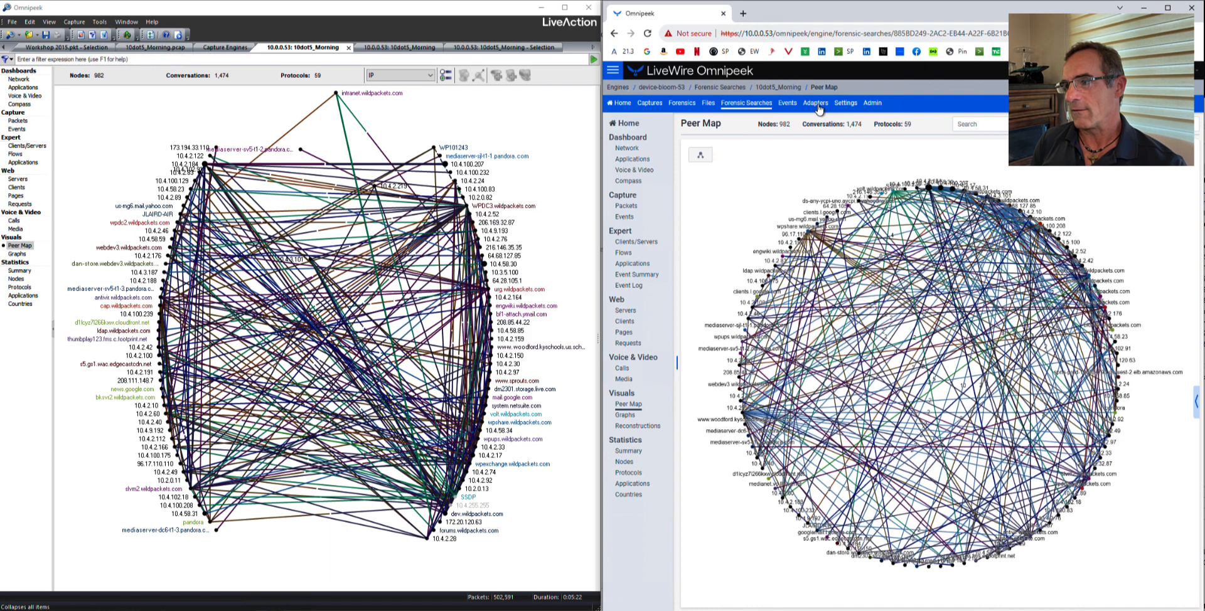
Step: Filter the web Peer Map to the nodes matching *google*
{"action": "left_click", "coordinate": [990, 124]}
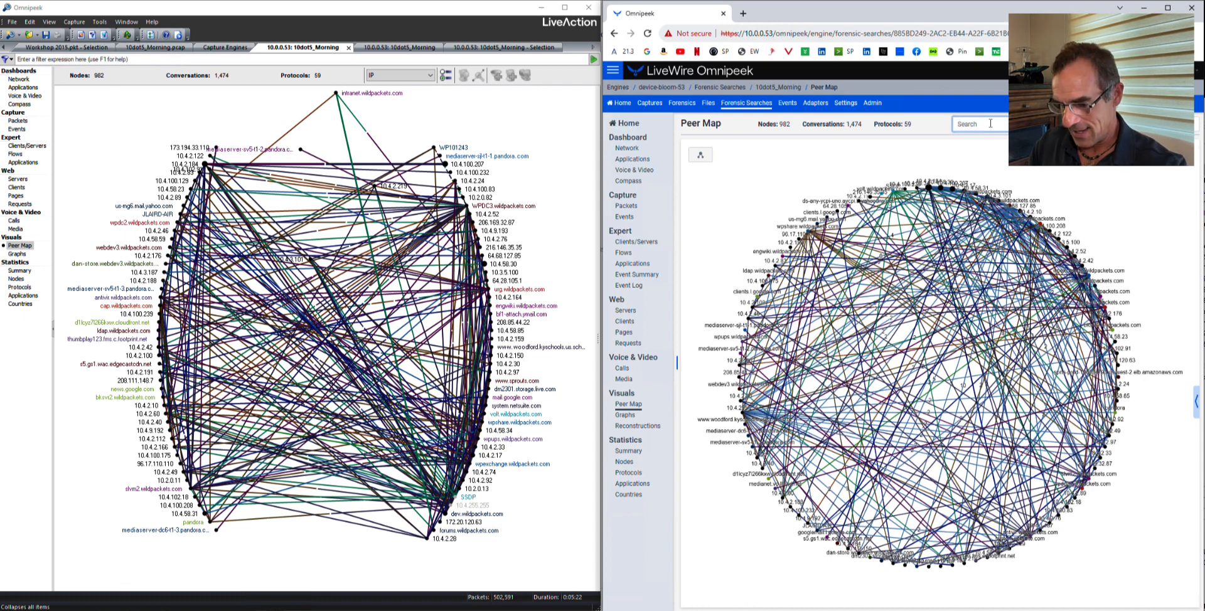
{"action": "type", "text": "*google*"}
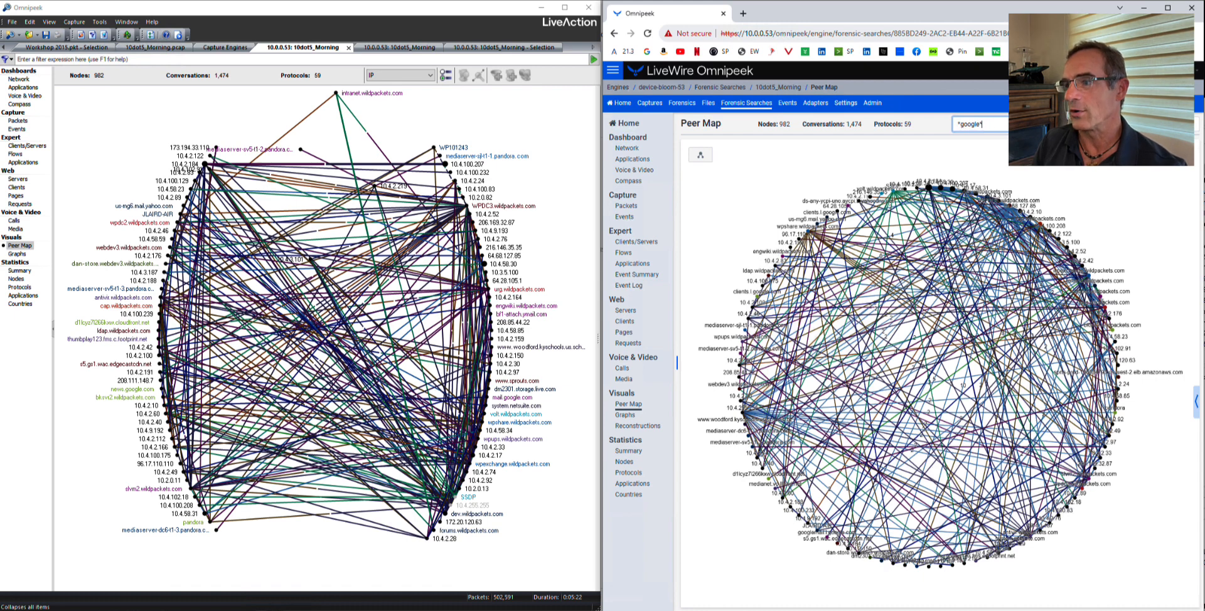
{"action": "key", "text": "Return"}
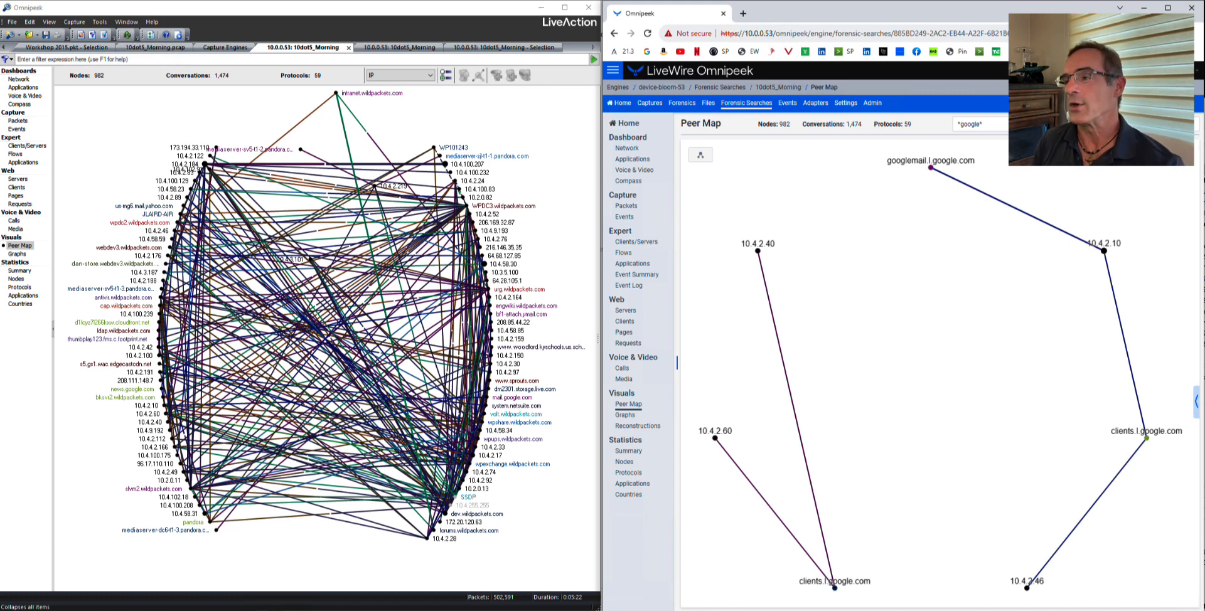
Step: Clear the *google* filter from the web Peer Map, and show the Select Related Packets options for wpdc2.wildpackets.com in the desktop Peer Map
{"action": "left_click", "coordinate": [1067, 124]}
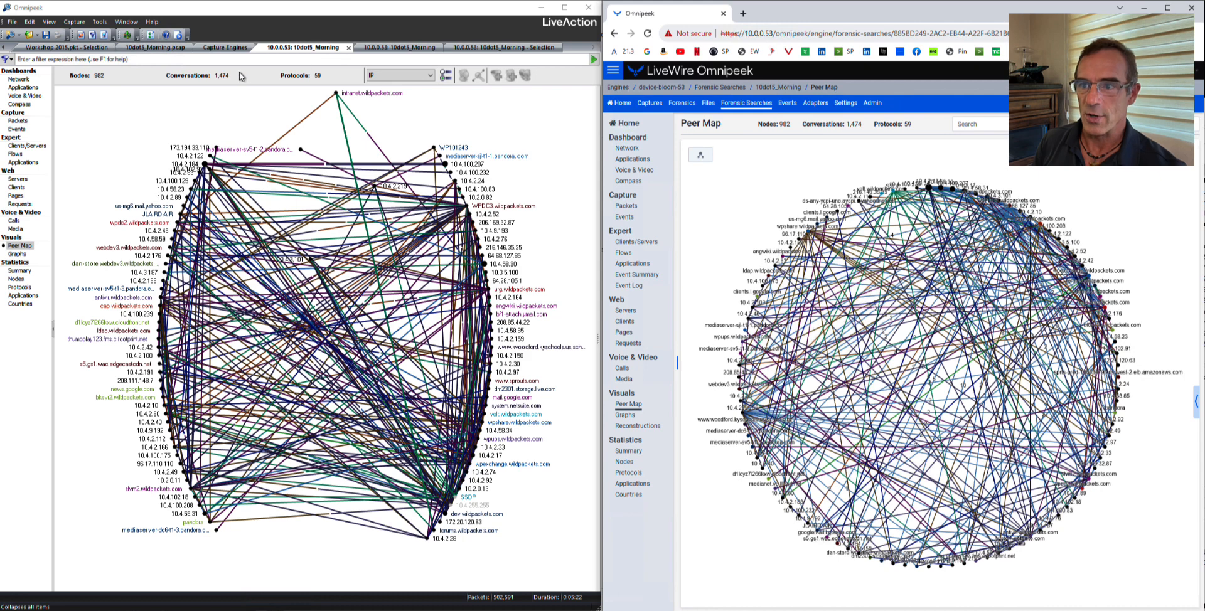
{"action": "mouse_move", "coordinate": [238, 185]}
{"action": "mouse_move", "coordinate": [221, 214]}
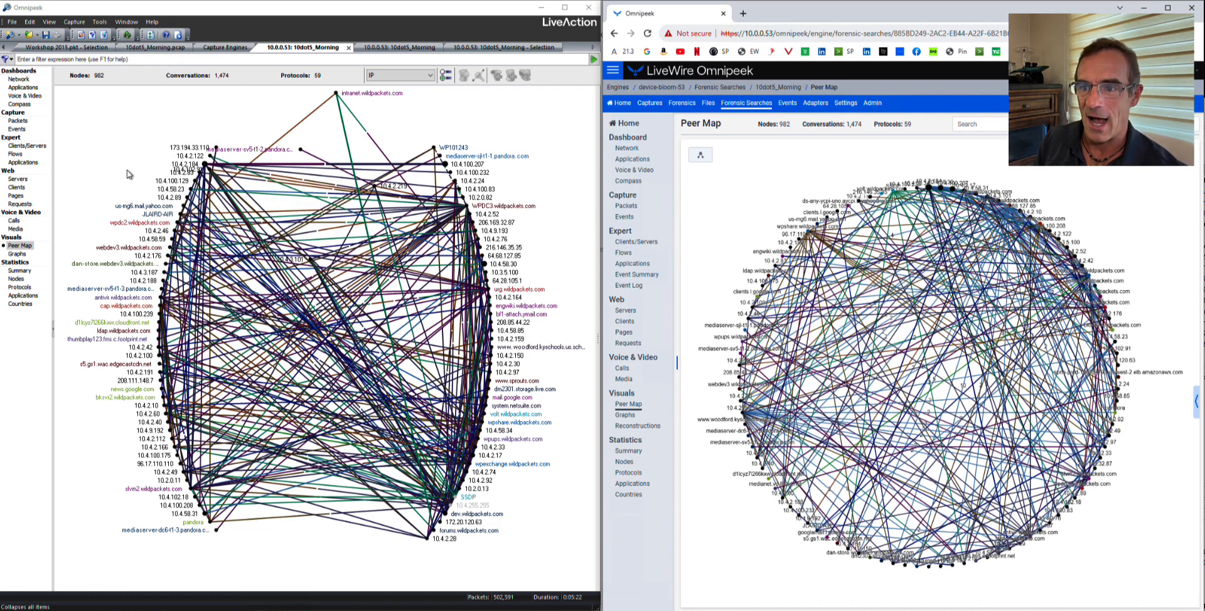
{"action": "mouse_move", "coordinate": [147, 220]}
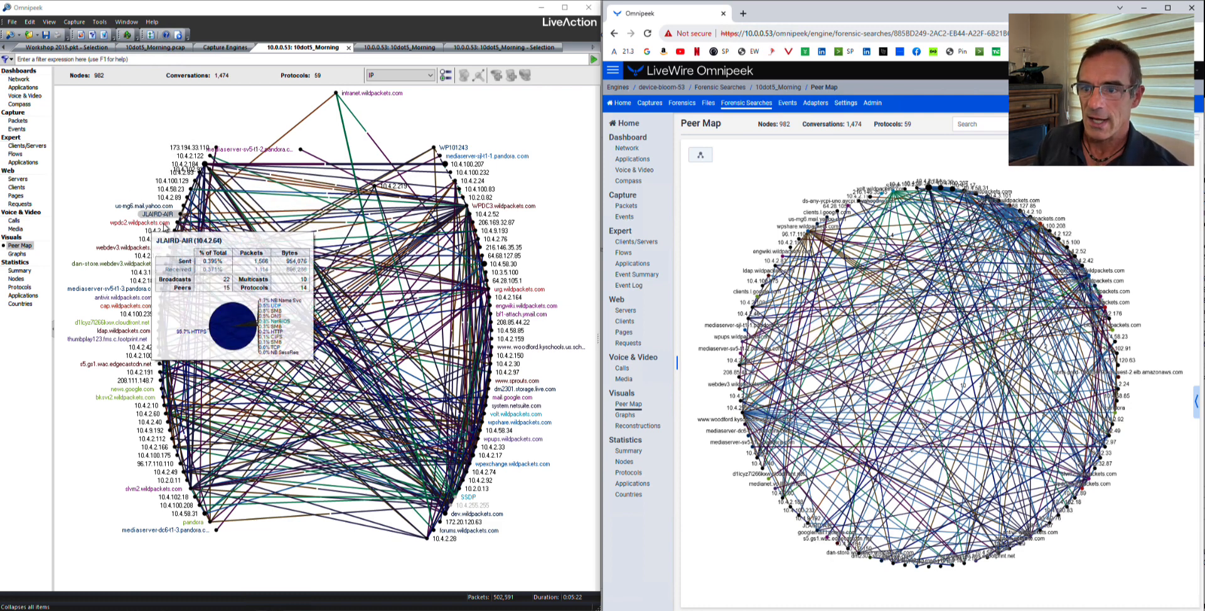
{"action": "right_click", "coordinate": [176, 222]}
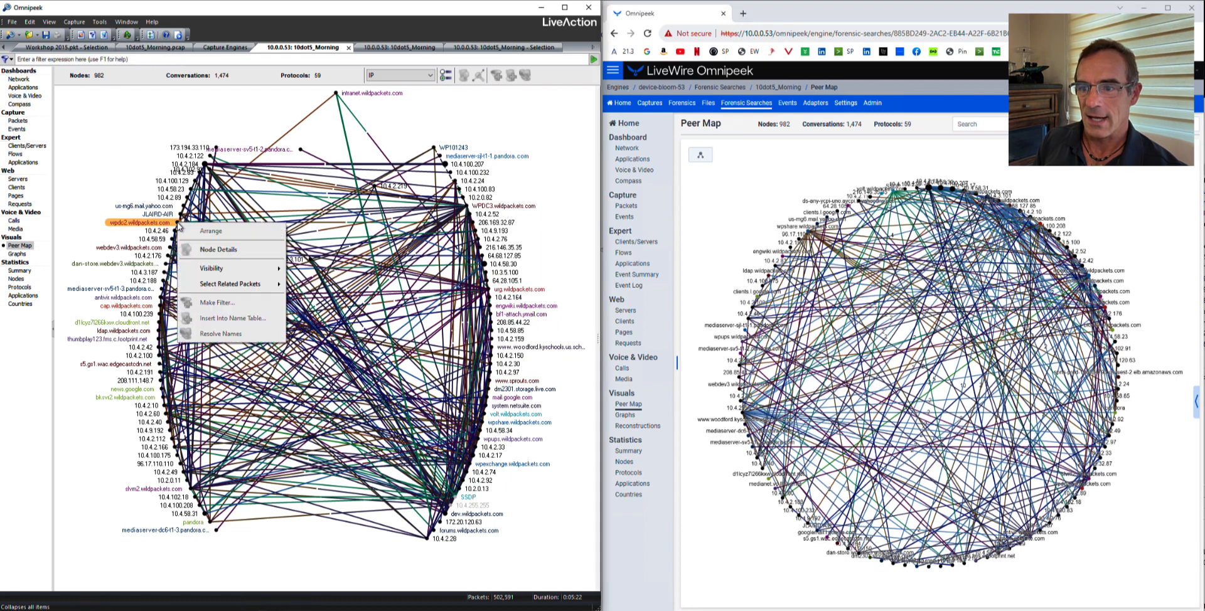
{"action": "mouse_move", "coordinate": [212, 288]}
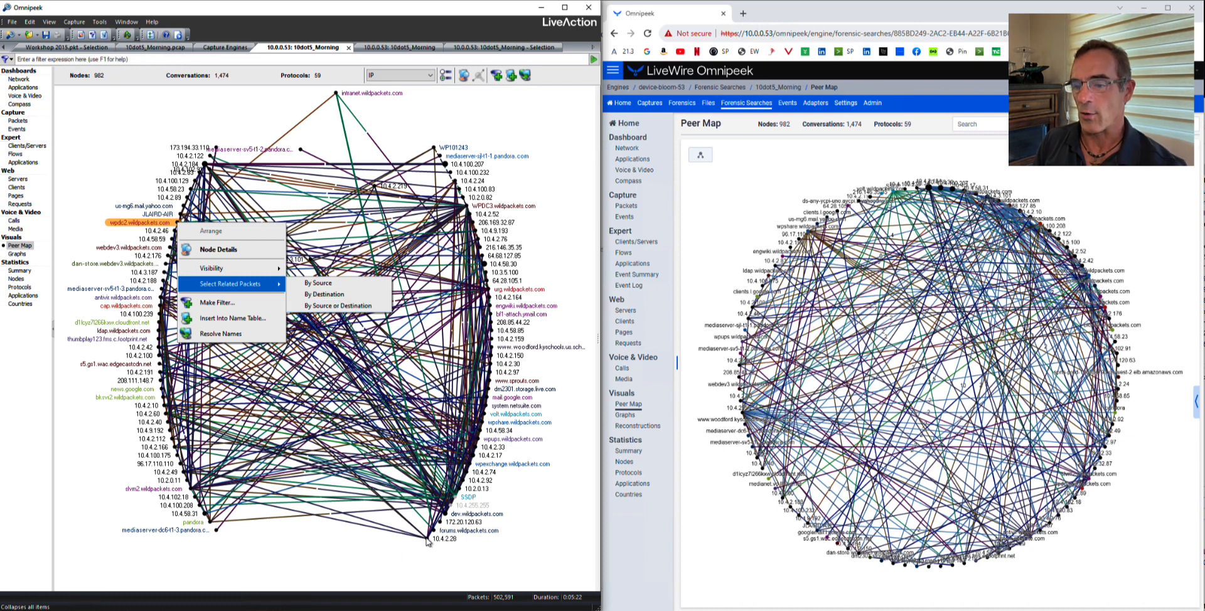
Step: Move node 10.4.2.28 below the desktop Peer Map's ring and node 10.4.58.30 above it to isolate their connections
{"action": "left_click_drag", "start_coordinate": [427, 543], "coordinate": [341, 574]}
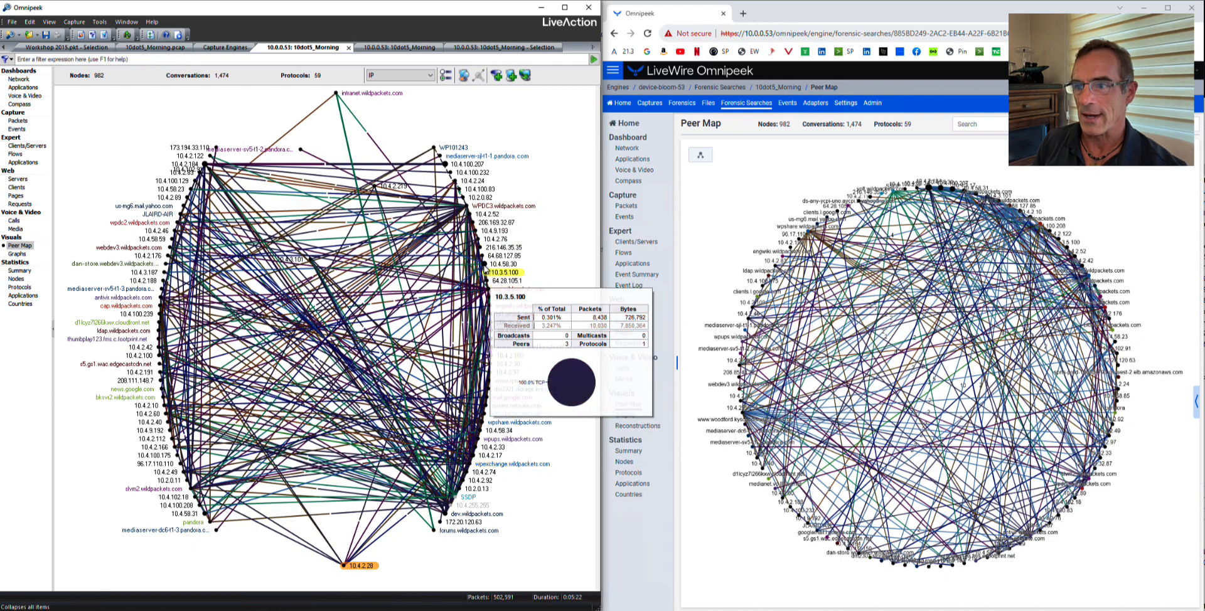
{"action": "left_click_drag", "start_coordinate": [488, 264], "coordinate": [296, 120]}
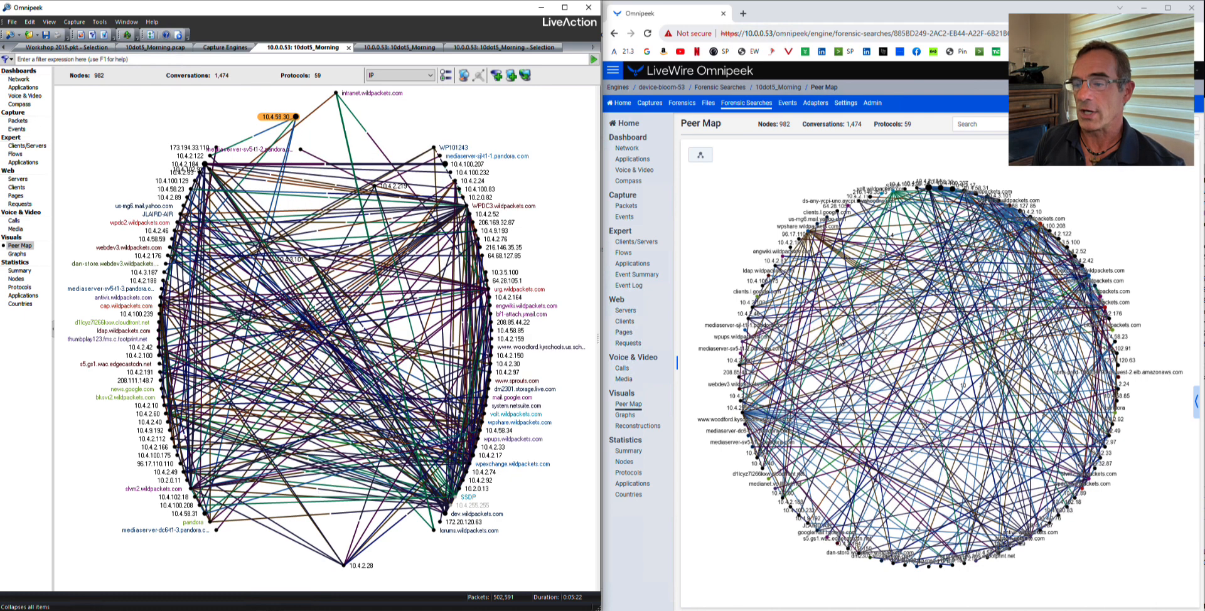
Step: Try the Grid and Breadthfirst layouts on the web Peer Map, and return it to the Circle layout
{"action": "left_click", "coordinate": [701, 156]}
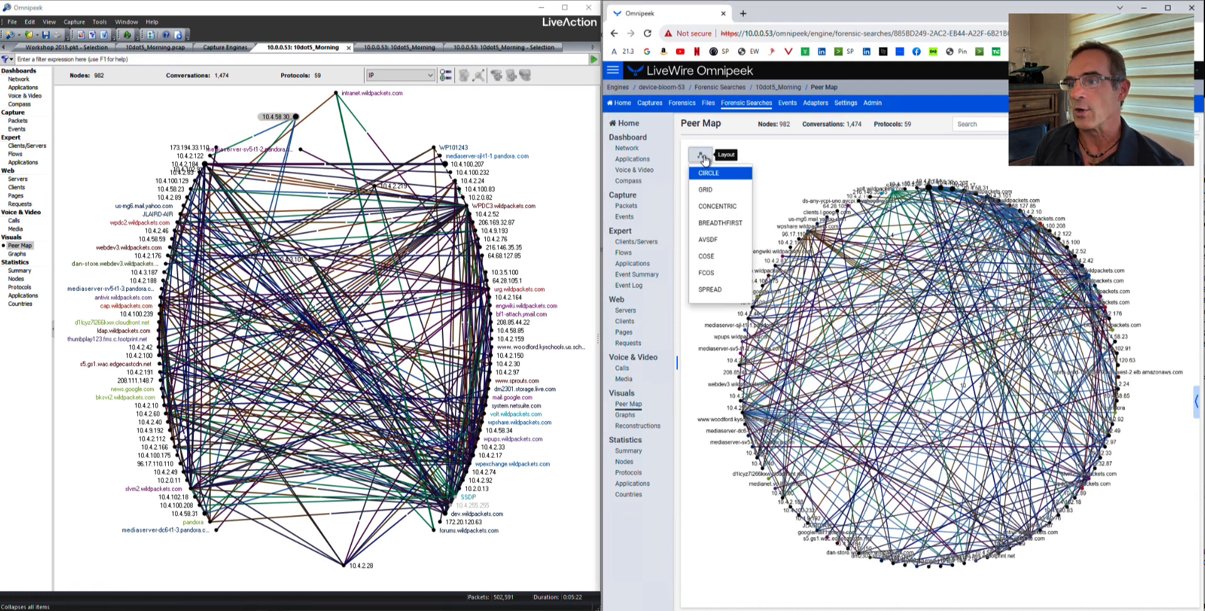
{"action": "left_click", "coordinate": [706, 189]}
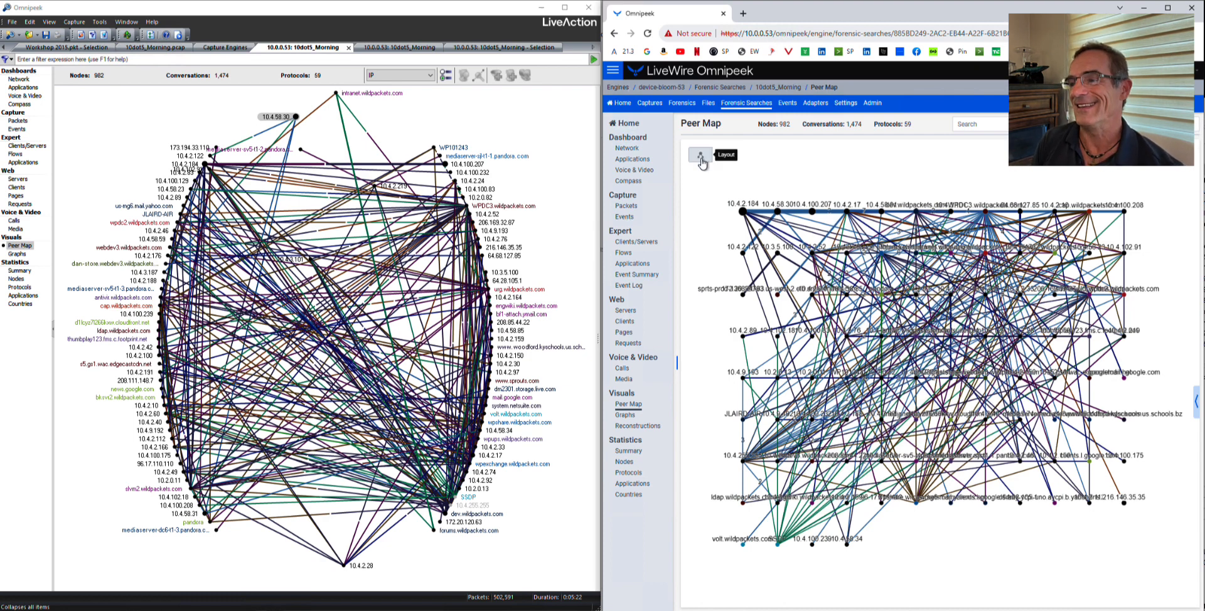
{"action": "left_click", "coordinate": [701, 161]}
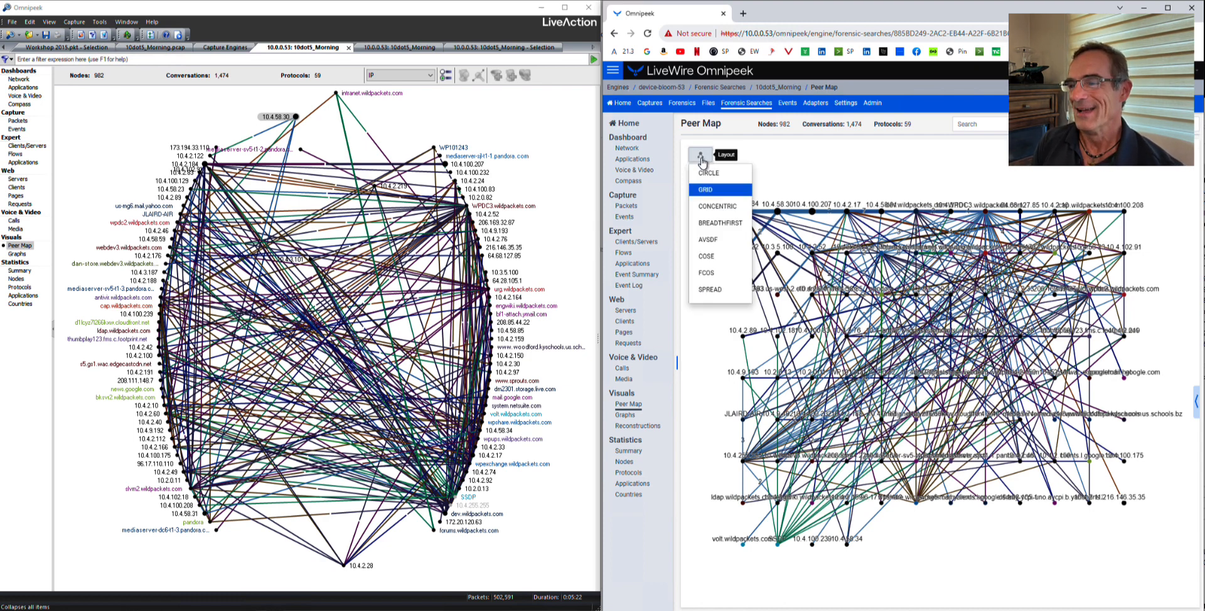
{"action": "left_click", "coordinate": [706, 224]}
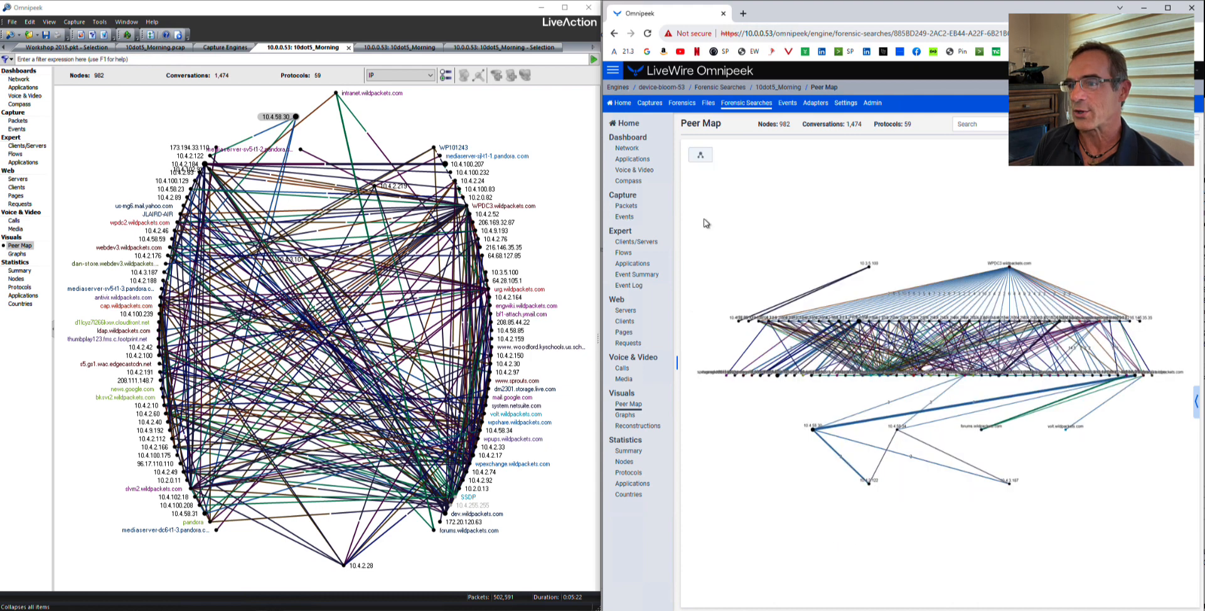
{"action": "left_click", "coordinate": [702, 161]}
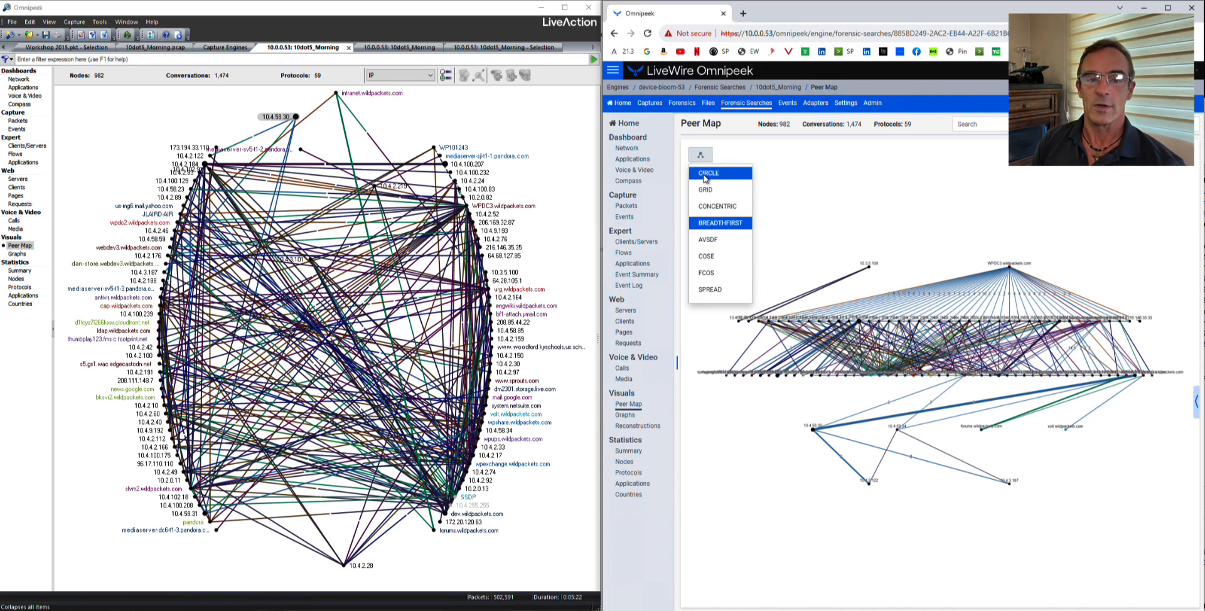
{"action": "left_click", "coordinate": [706, 179]}
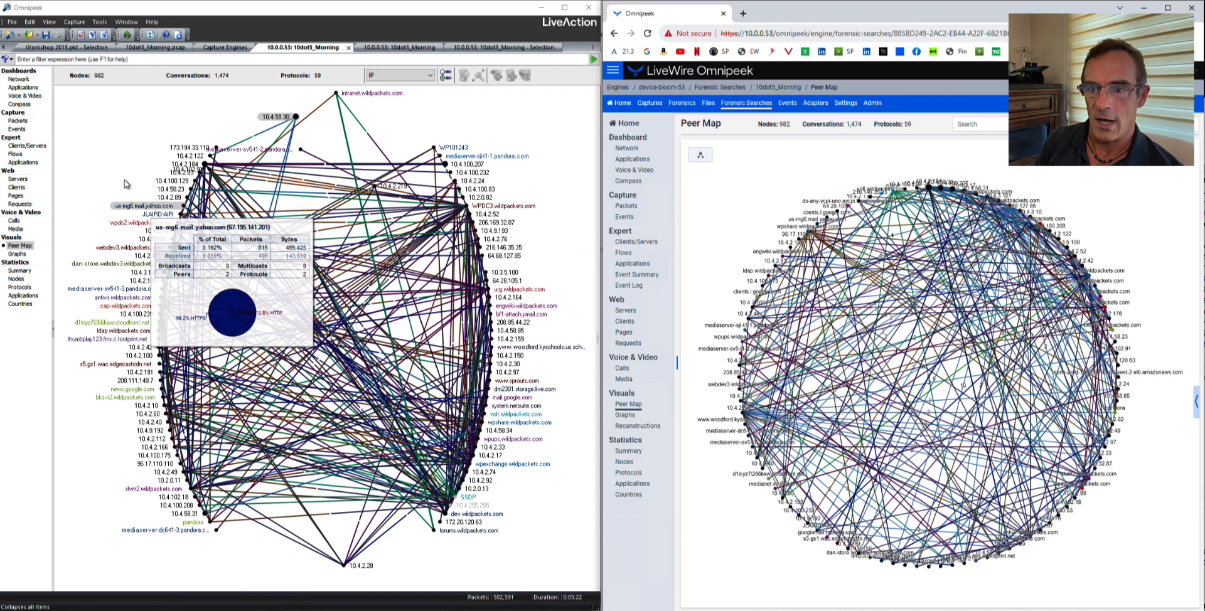
Step: Open the Summary statistics in both the desktop and web interfaces, and collapse all groups in the desktop version
{"action": "left_click", "coordinate": [20, 271]}
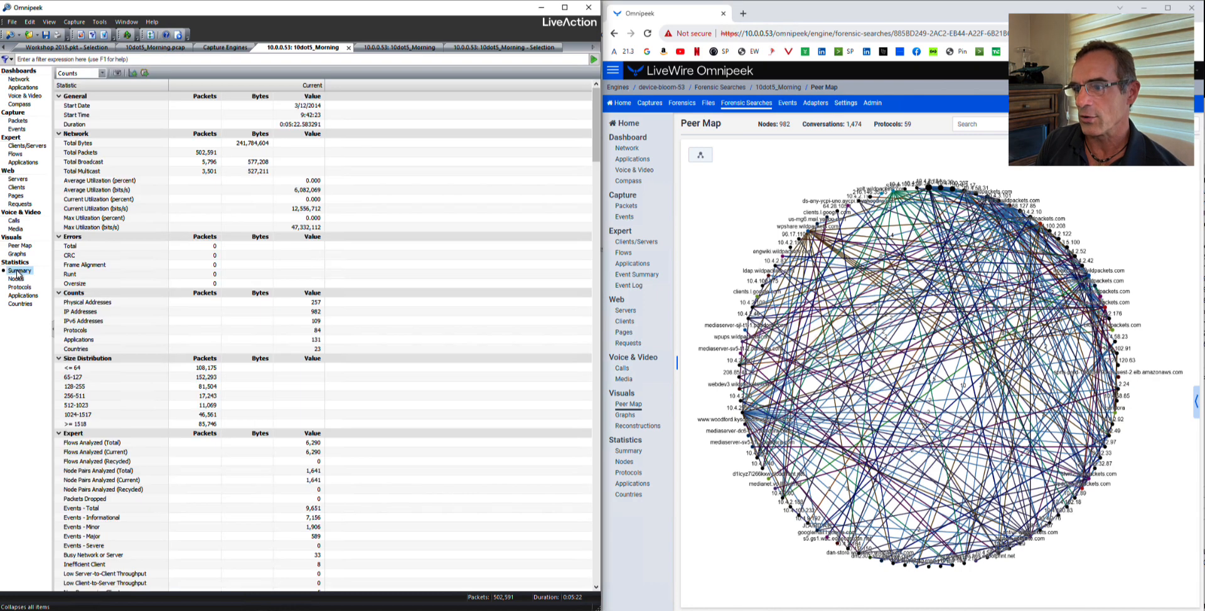
{"action": "left_click", "coordinate": [620, 451]}
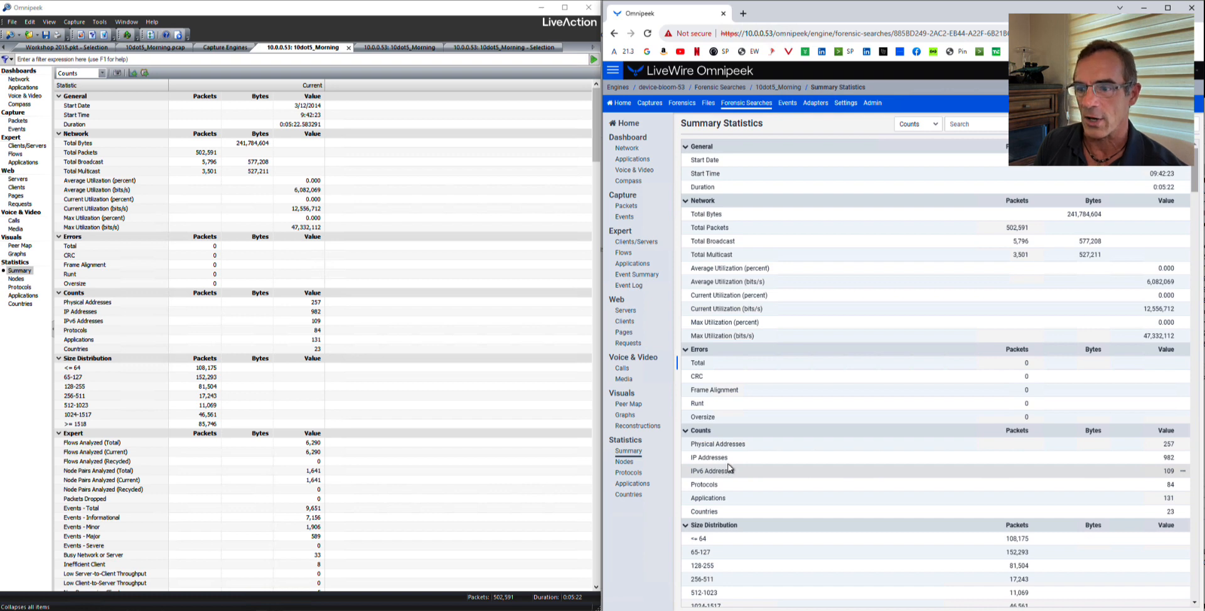
{"action": "right_click", "coordinate": [248, 340]}
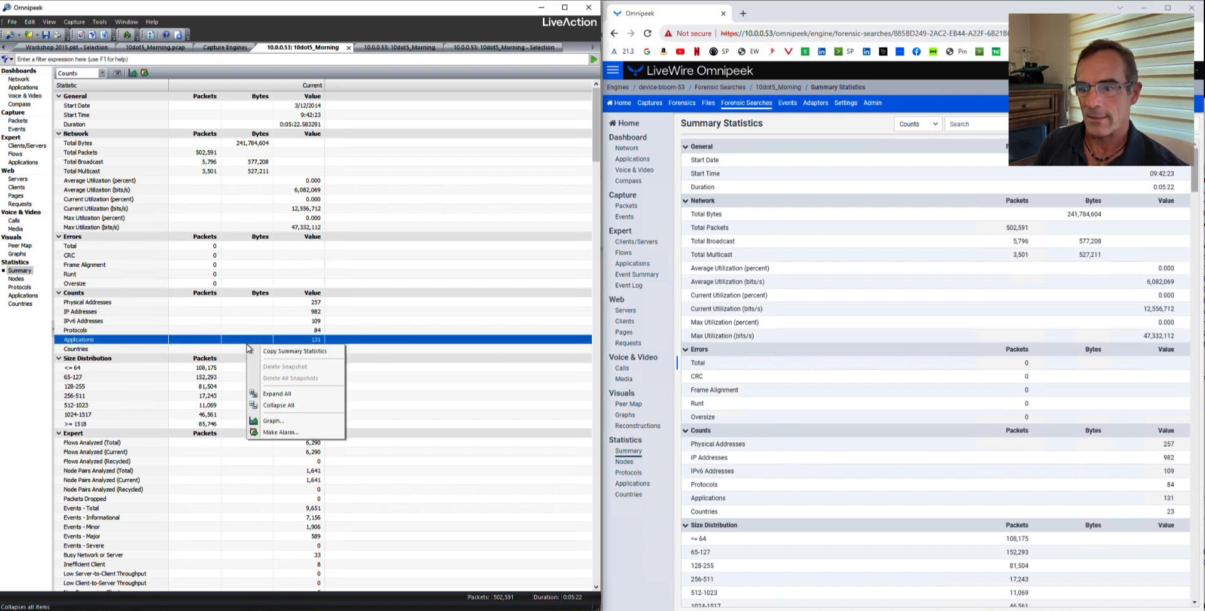
{"action": "left_click", "coordinate": [267, 407]}
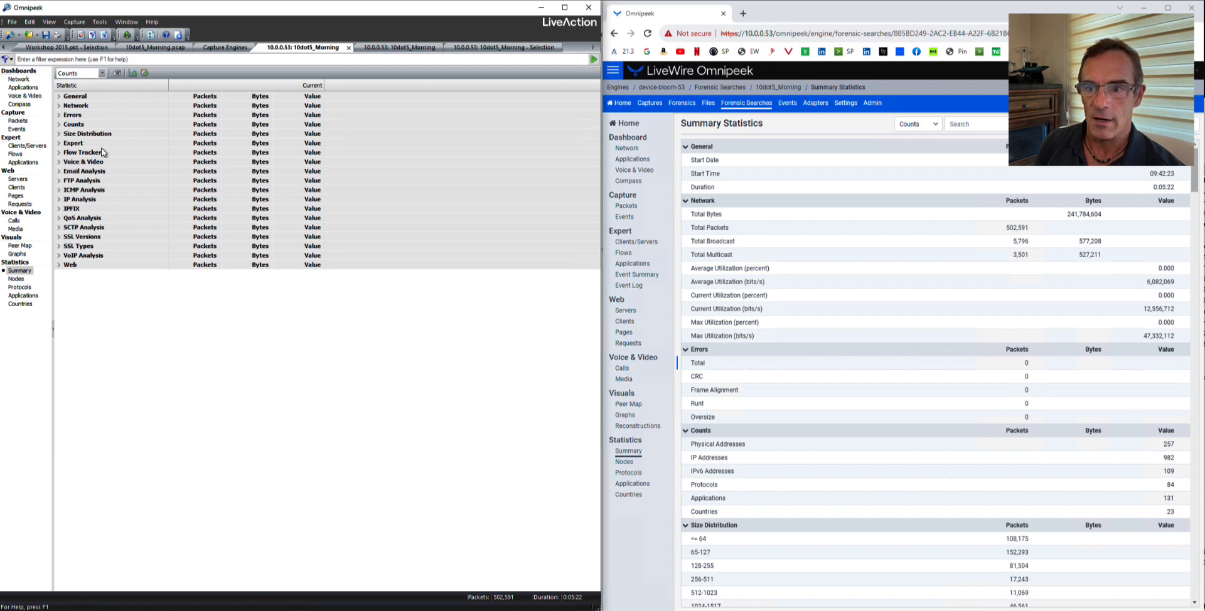
Step: Expand the SSL Versions, SSL Types and VoIP Analysis groups in the desktop summary, and collapse all groups in the web summary
{"action": "left_click", "coordinate": [59, 238]}
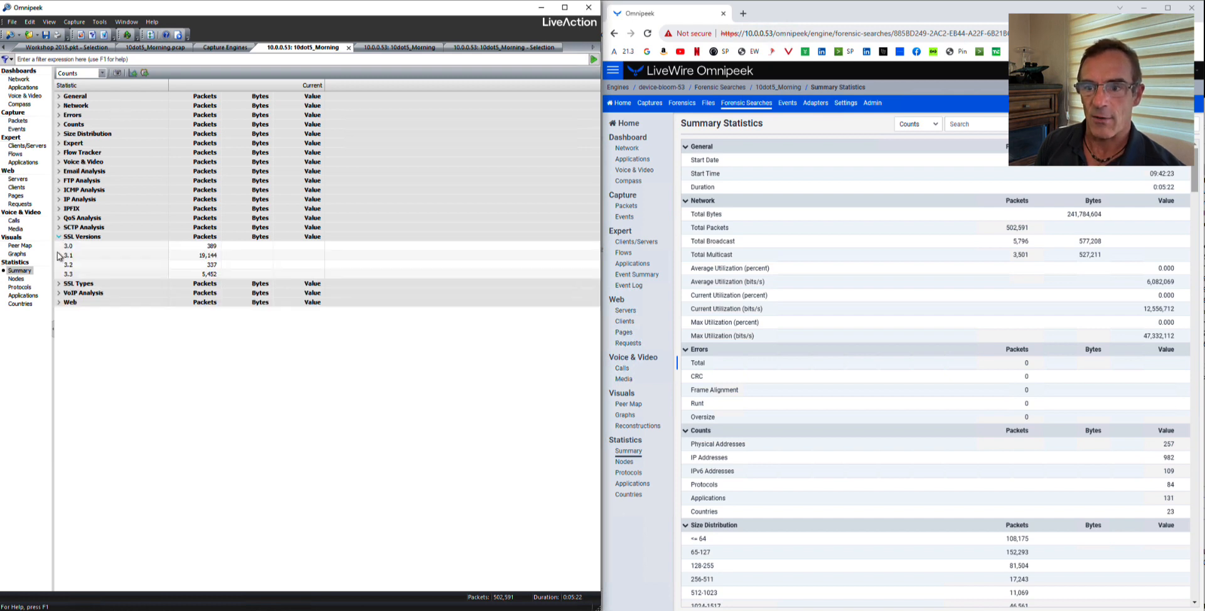
{"action": "left_click", "coordinate": [60, 285]}
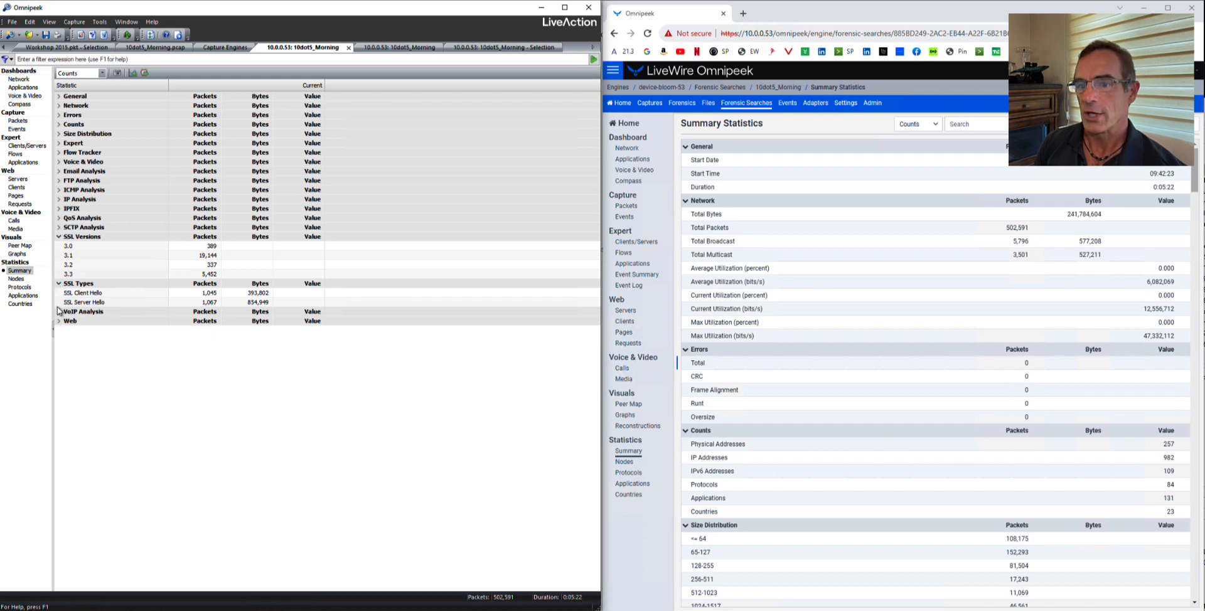
{"action": "left_click", "coordinate": [59, 312]}
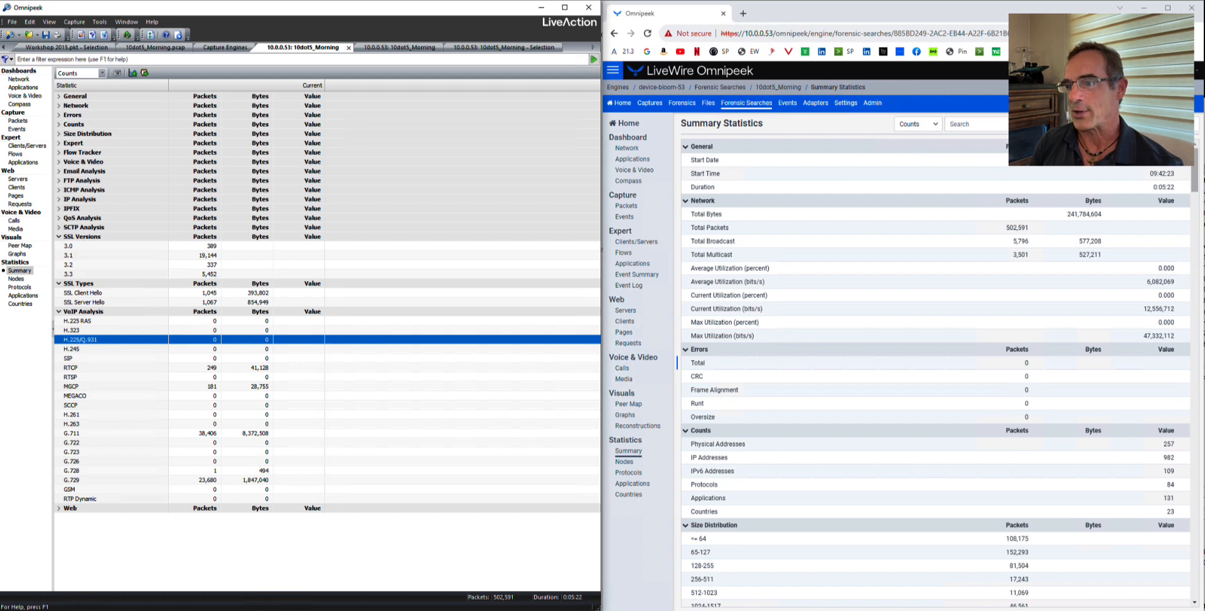
{"action": "left_click", "coordinate": [1130, 125]}
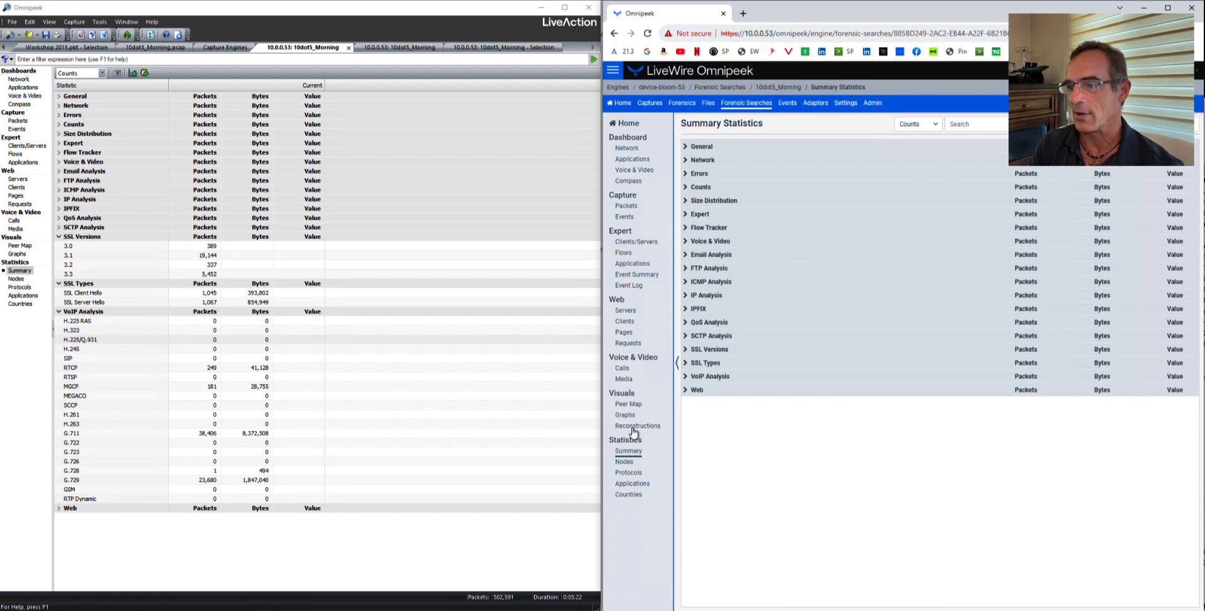
Step: Open the Nodes statistics in both interfaces, and switch the desktop node list to the Hierarchy view
{"action": "left_click", "coordinate": [623, 464]}
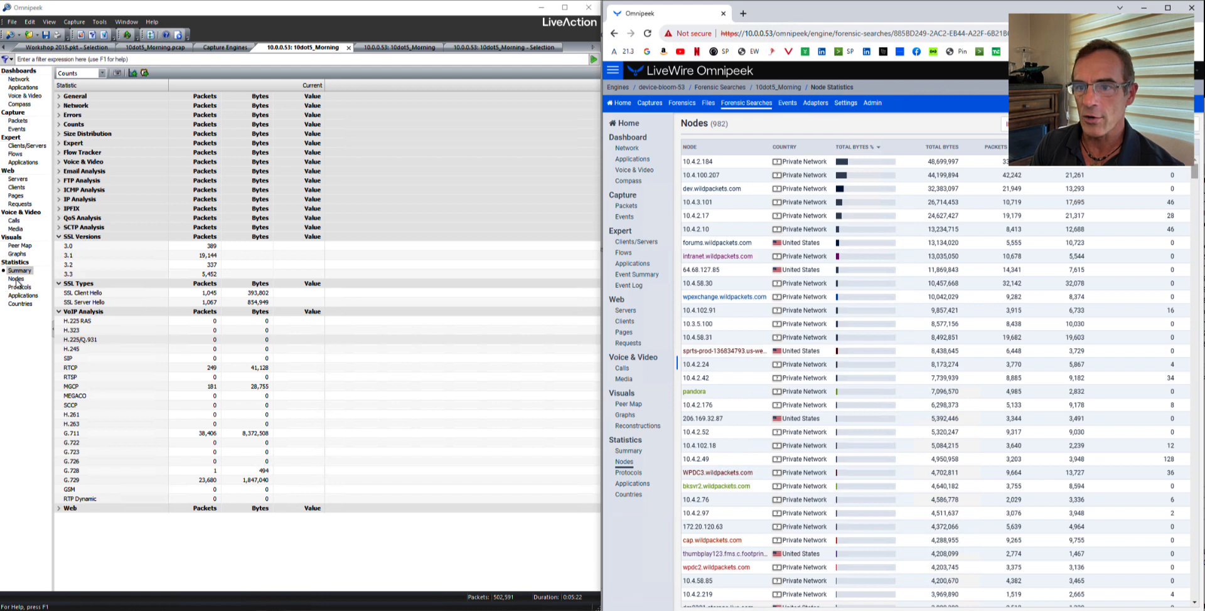
{"action": "left_click", "coordinate": [17, 280]}
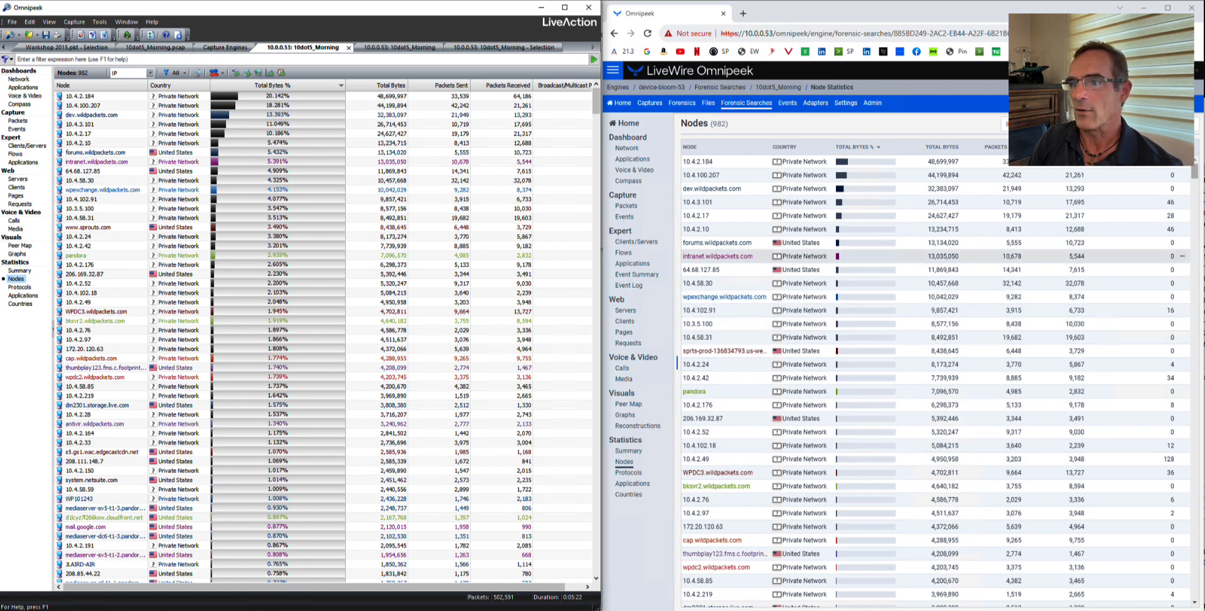
{"action": "left_click", "coordinate": [149, 73]}
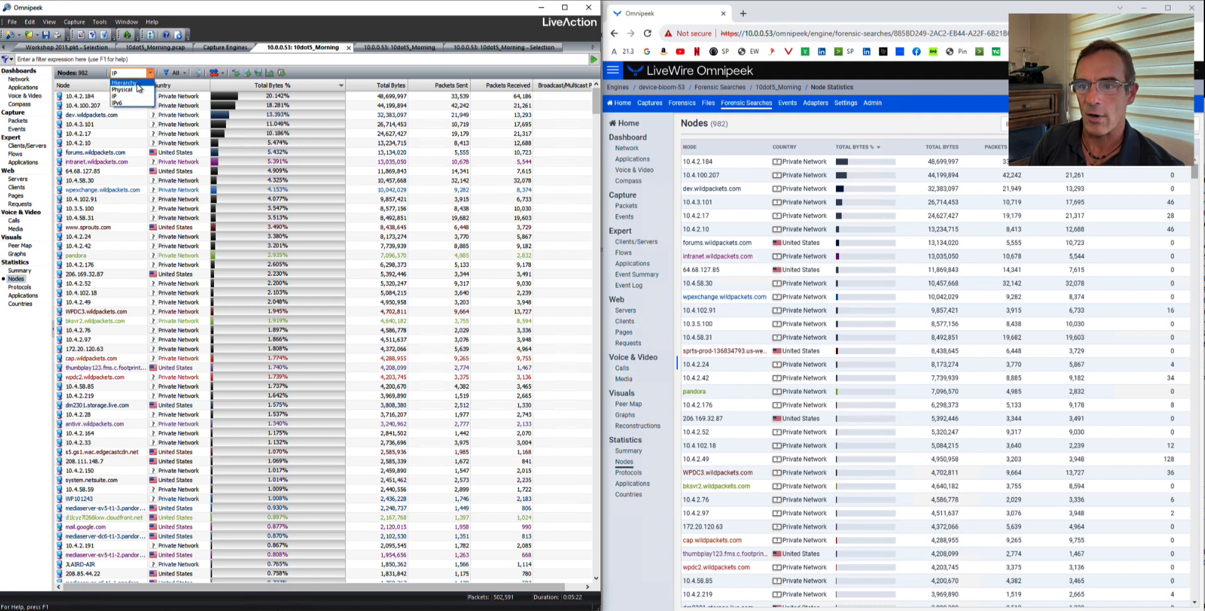
{"action": "left_click", "coordinate": [137, 82]}
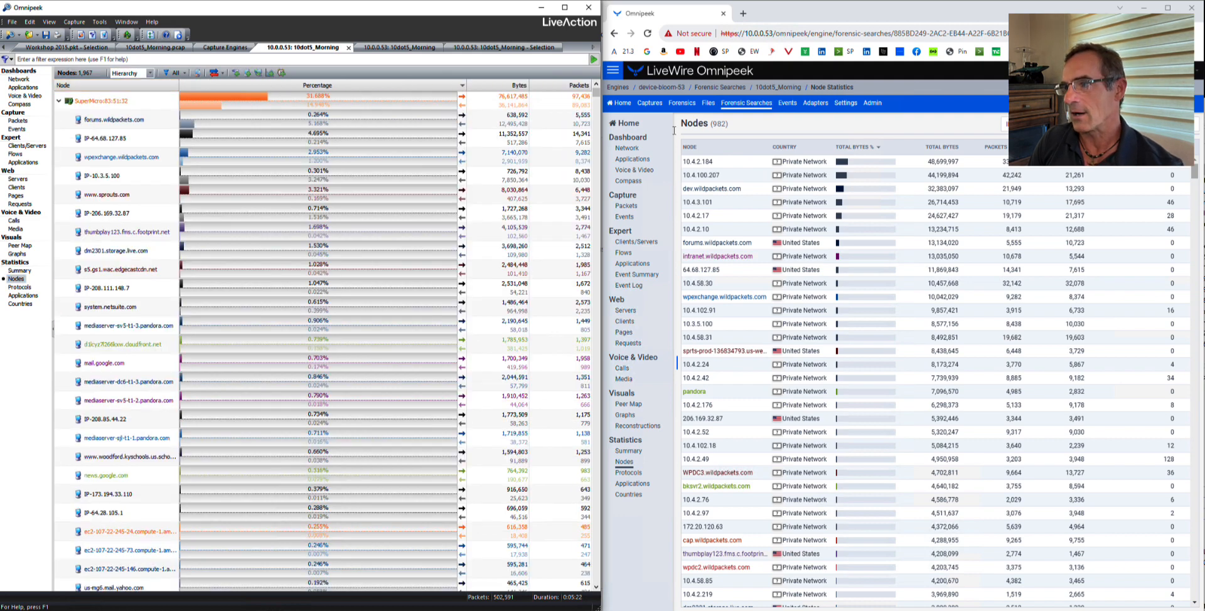
Step: Switch the web node list to the Hierarchy view, and expand the SuperMicro:83:51:32 node
{"action": "left_click", "coordinate": [1015, 124]}
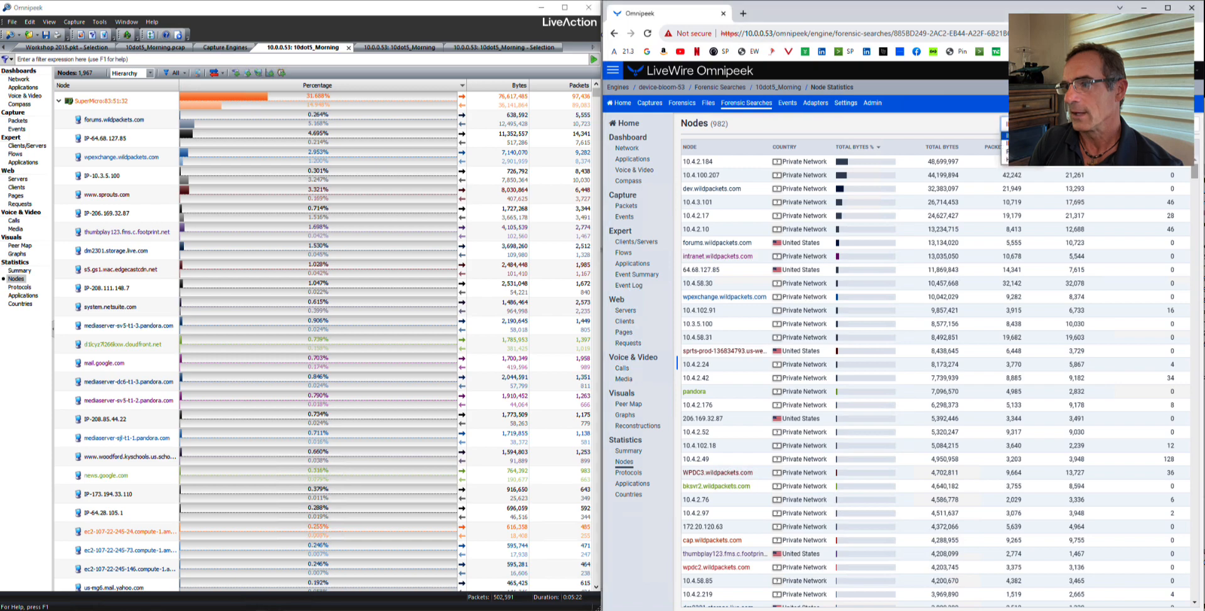
{"action": "left_click", "coordinate": [1010, 164]}
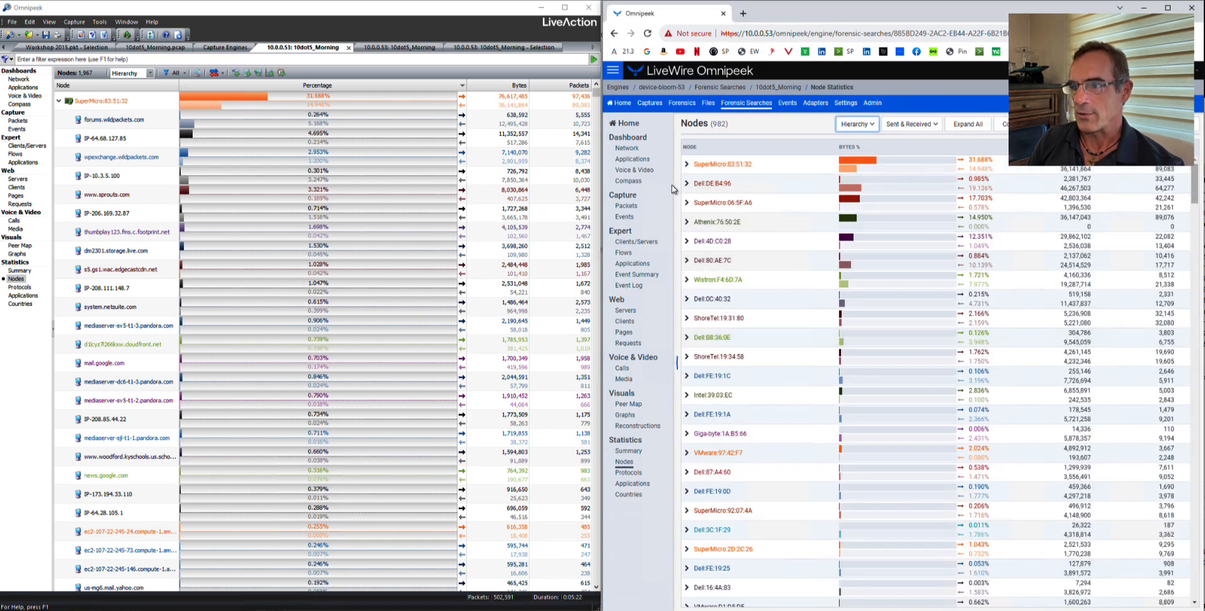
{"action": "left_click", "coordinate": [686, 166]}
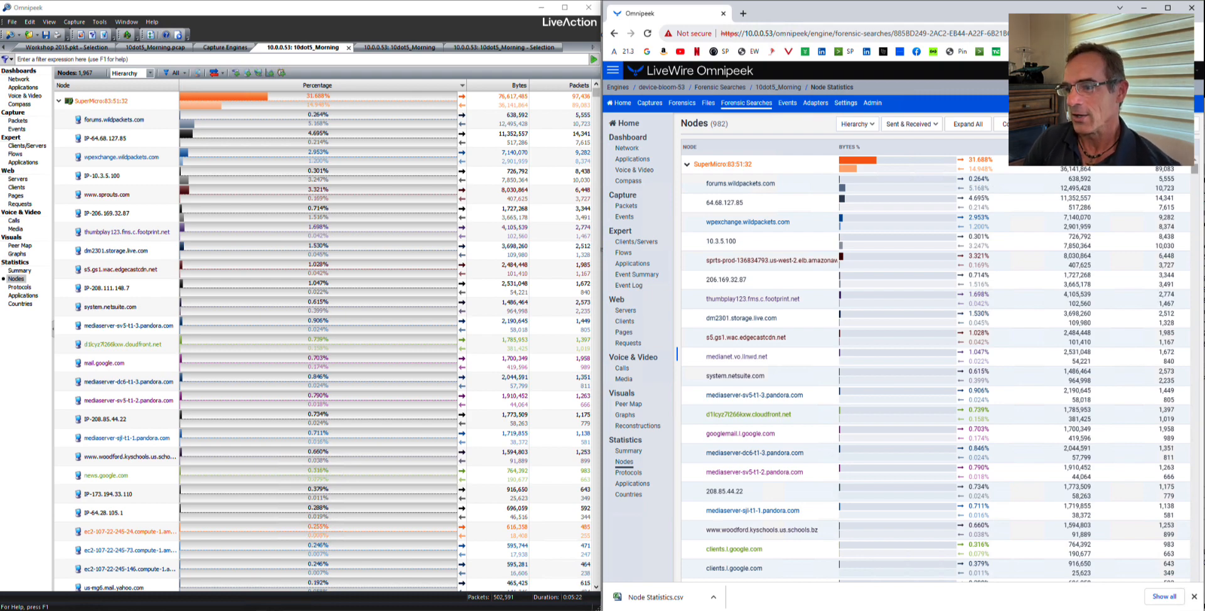
Step: Open the Protocols statistics in both interfaces, and save a Full CSV Report (comma-delimited) from desktop Omnipeek
{"action": "left_click", "coordinate": [626, 475]}
{"action": "left_click", "coordinate": [19, 286]}
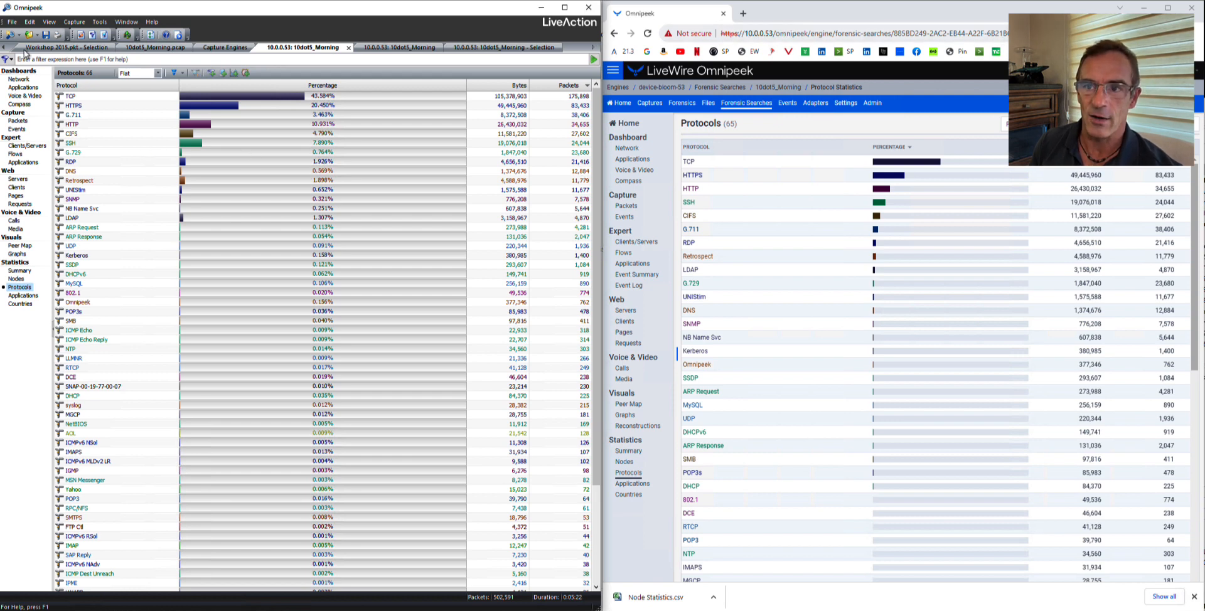
{"action": "left_click", "coordinate": [12, 21]}
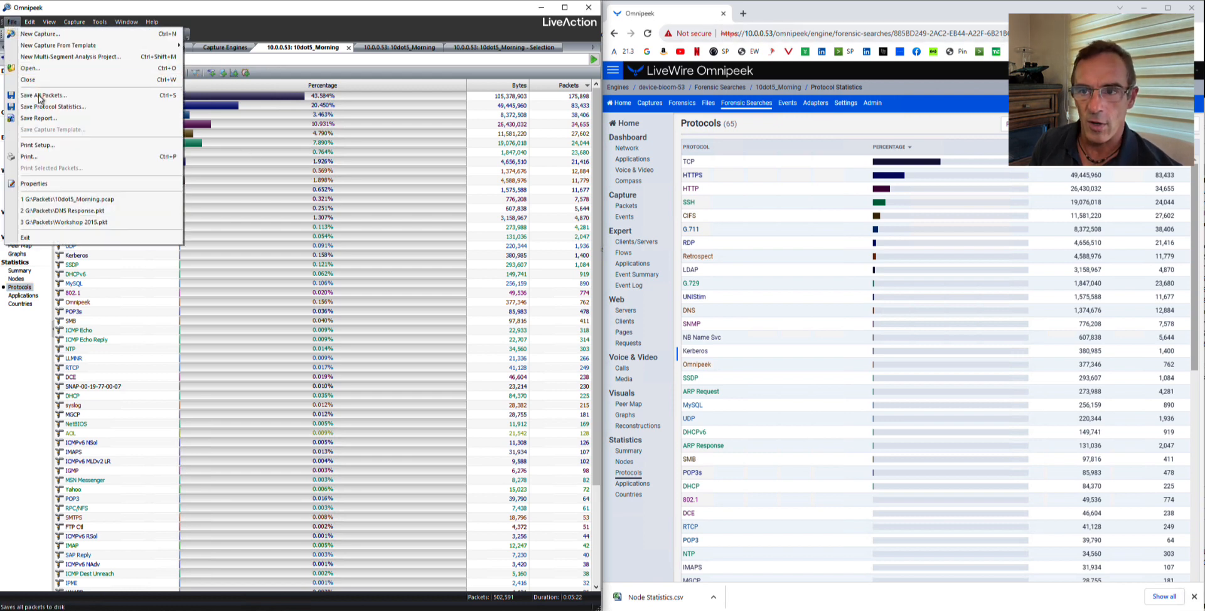
{"action": "left_click", "coordinate": [41, 118]}
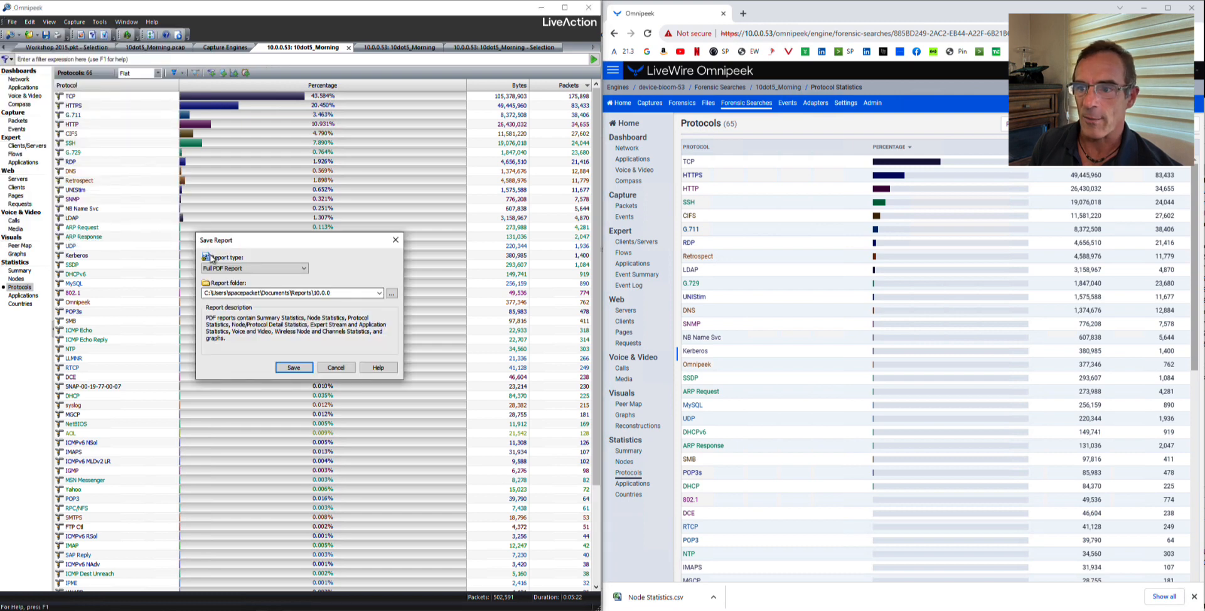
{"action": "left_click", "coordinate": [264, 269]}
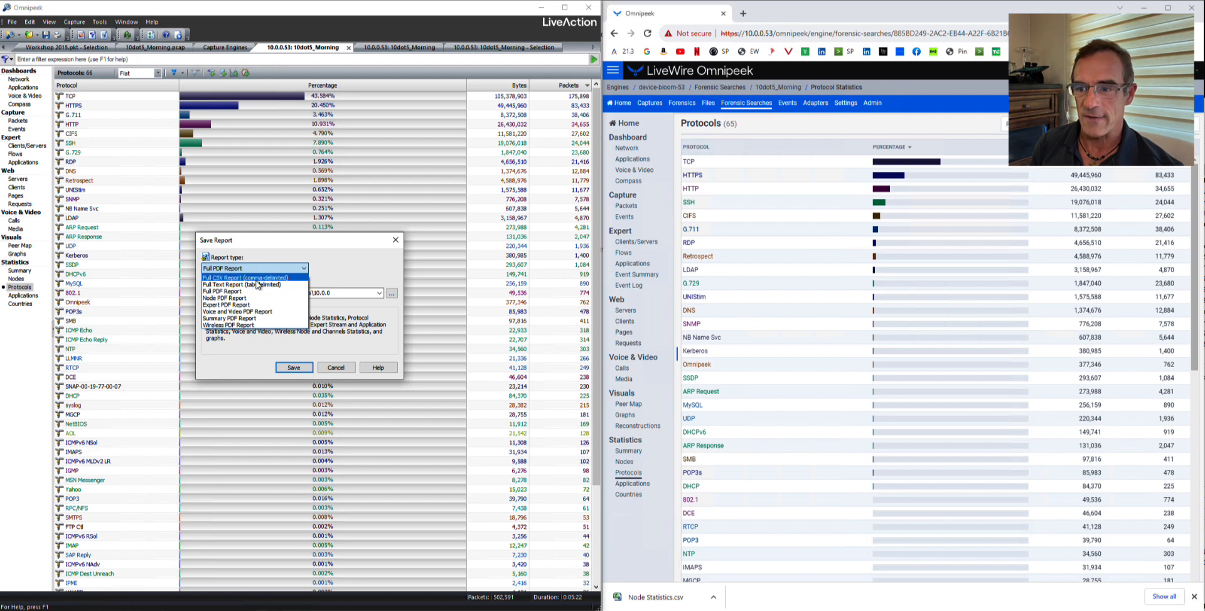
{"action": "left_click", "coordinate": [255, 278]}
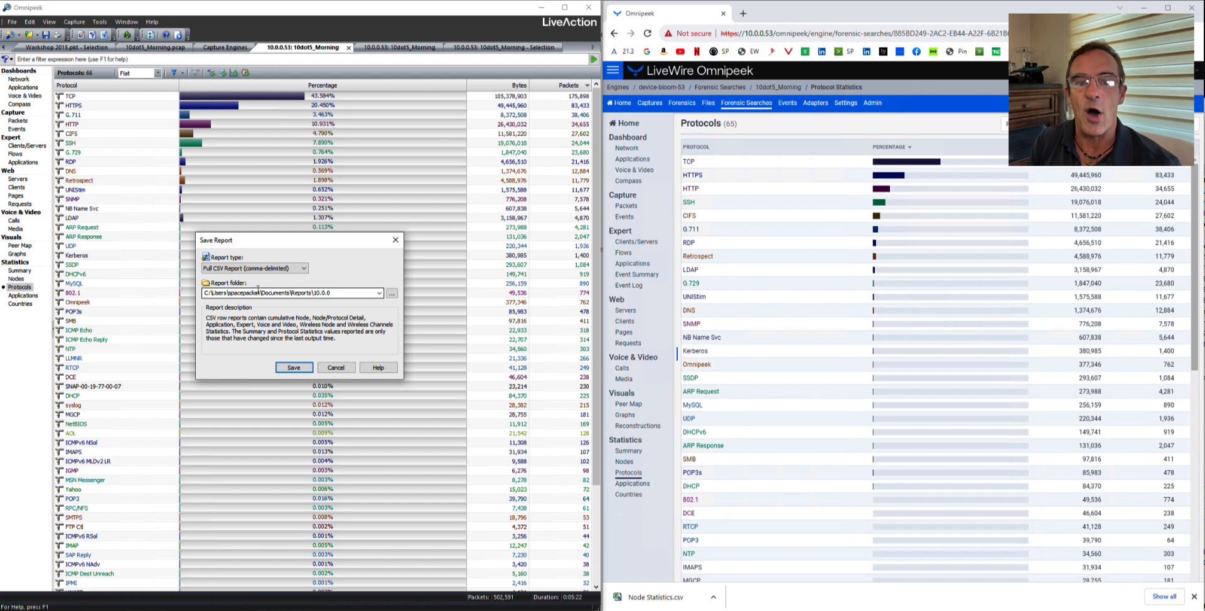
{"action": "key", "text": "Return"}
Step: Open the Applications statistics in both the desktop and web interfaces
{"action": "left_click", "coordinate": [22, 296]}
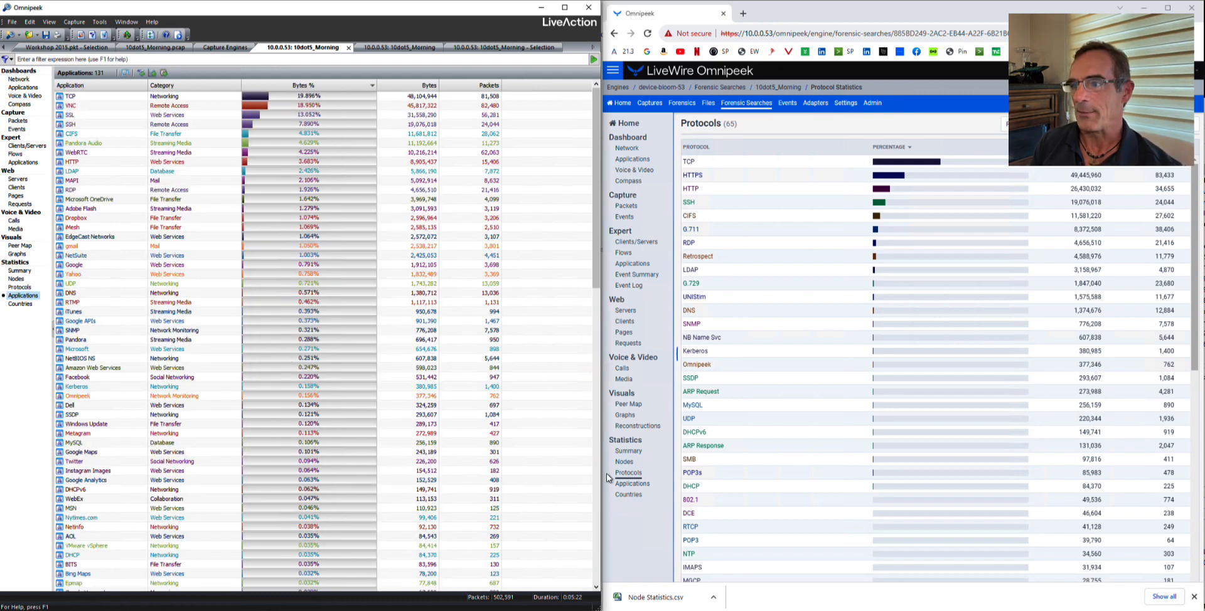
{"action": "left_click", "coordinate": [632, 483]}
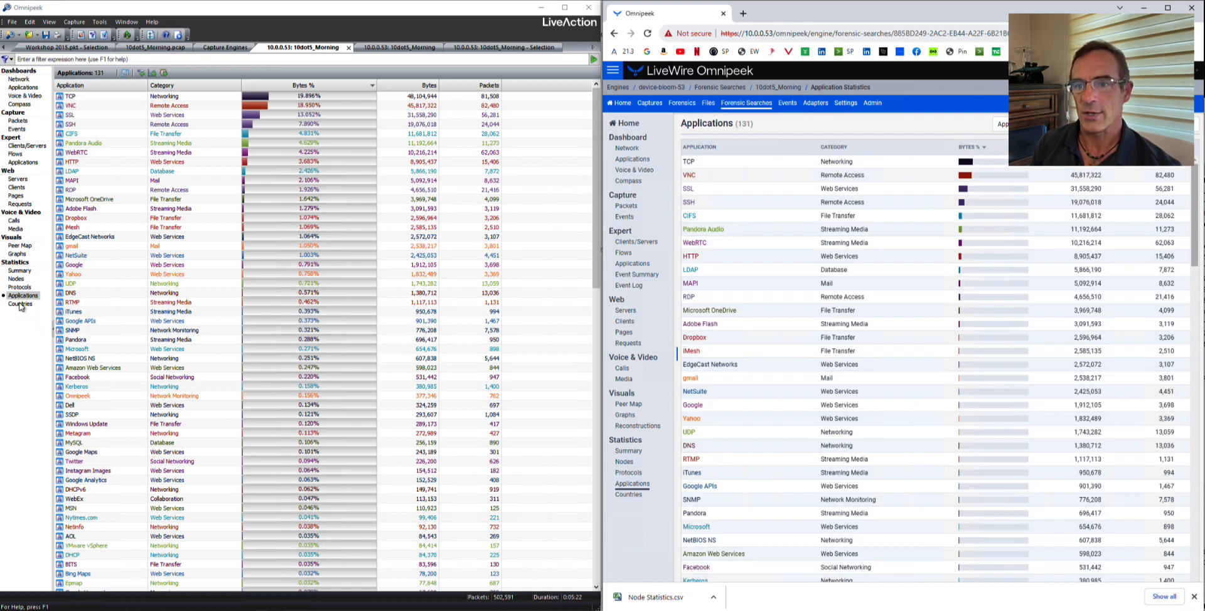
Step: Open the Countries statistics in both the desktop and web interfaces, followed by the Network dashboard in both
{"action": "left_click", "coordinate": [20, 305]}
{"action": "left_click", "coordinate": [624, 496]}
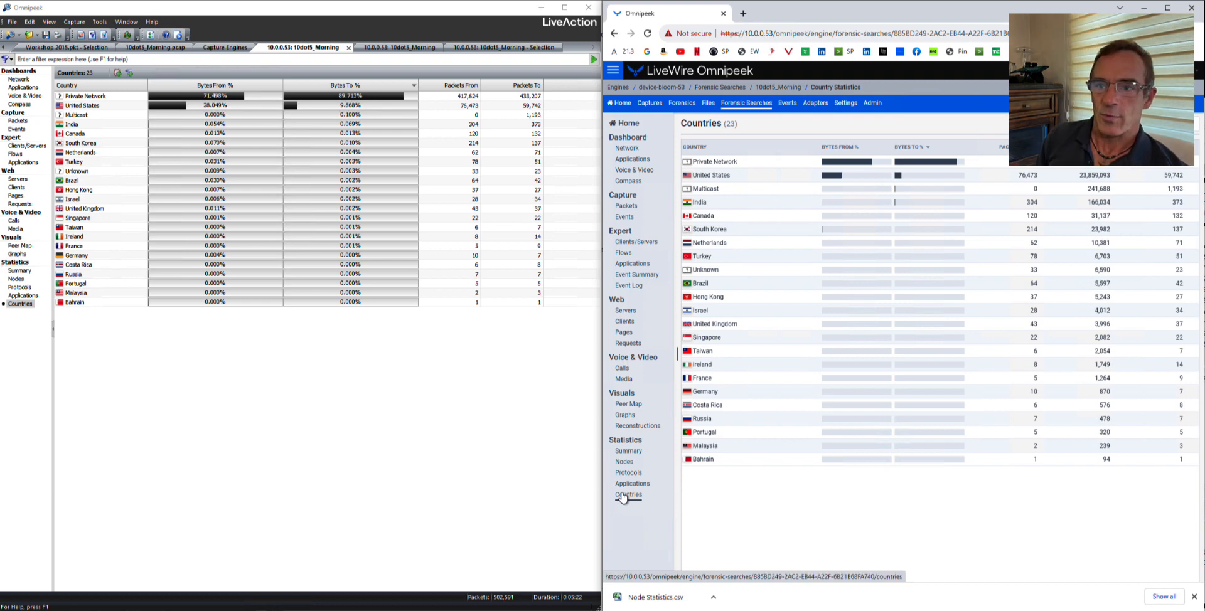
{"action": "left_click", "coordinate": [19, 79]}
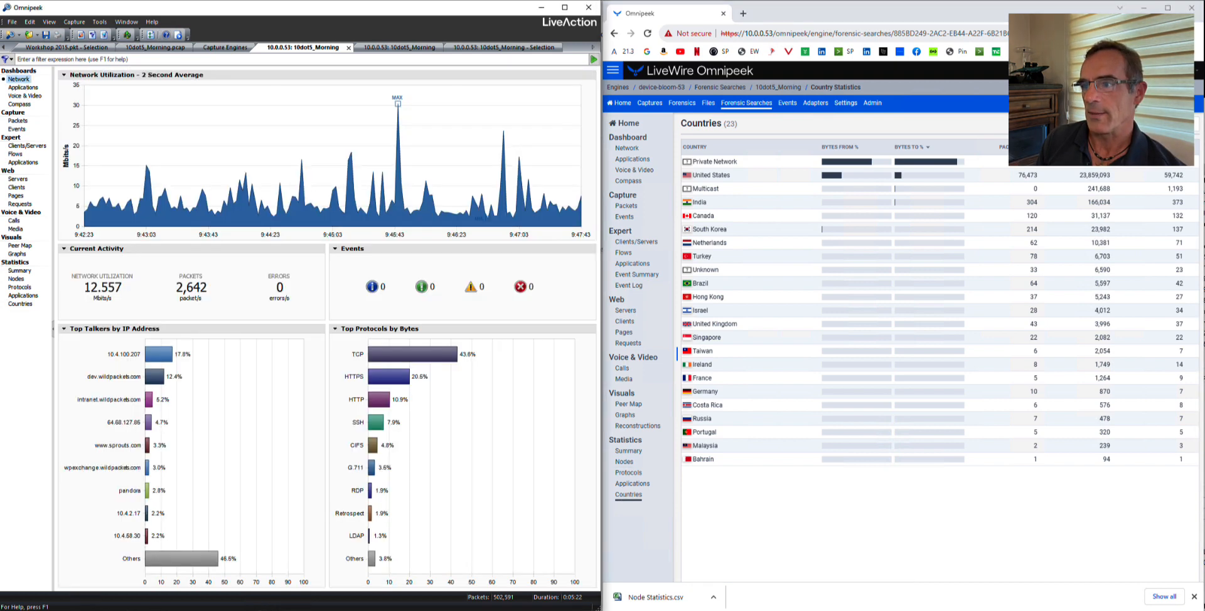
{"action": "left_click", "coordinate": [620, 149]}
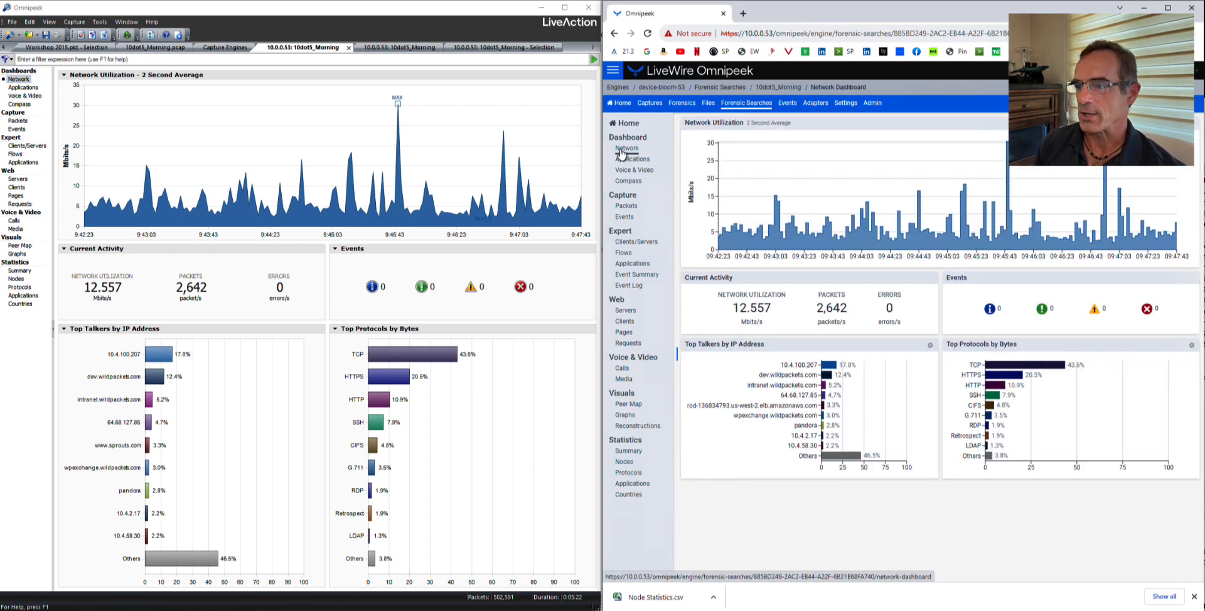
Step: Open the Applications dashboard and the Voice & Video dashboard in both the desktop and web interfaces
{"action": "left_click", "coordinate": [22, 88]}
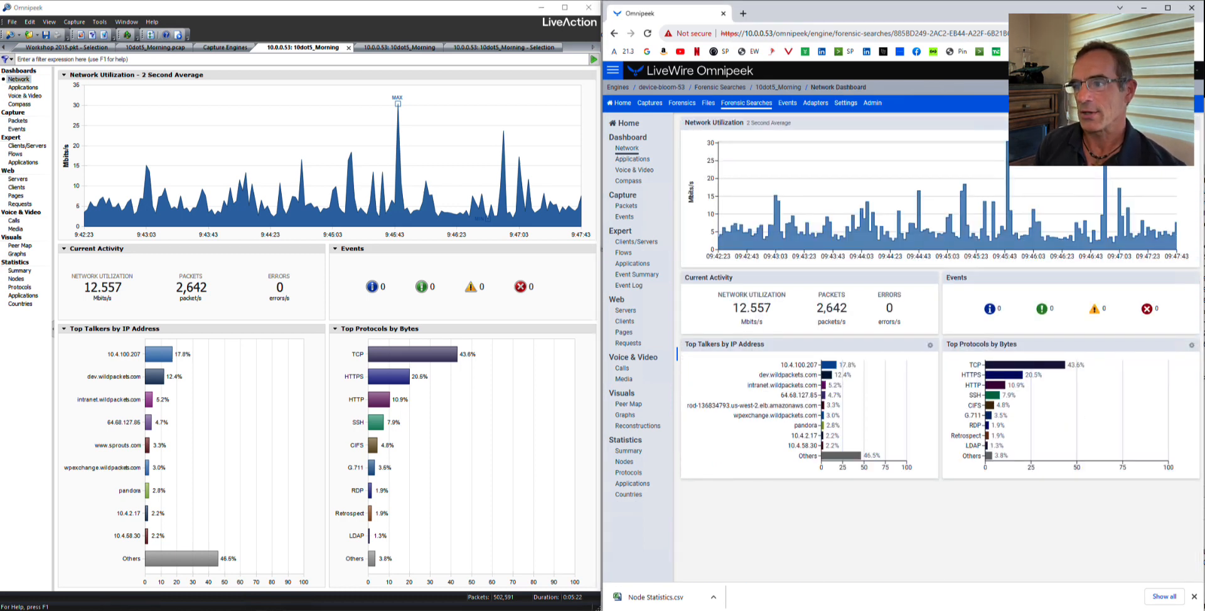
{"action": "left_click", "coordinate": [621, 159]}
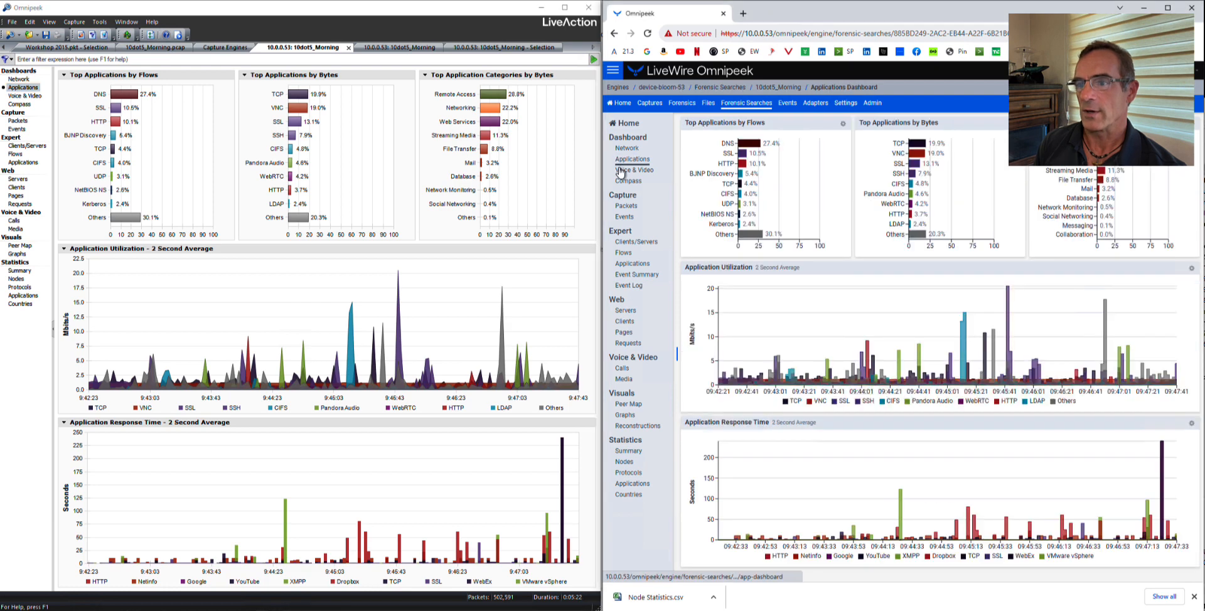
{"action": "left_click", "coordinate": [622, 170]}
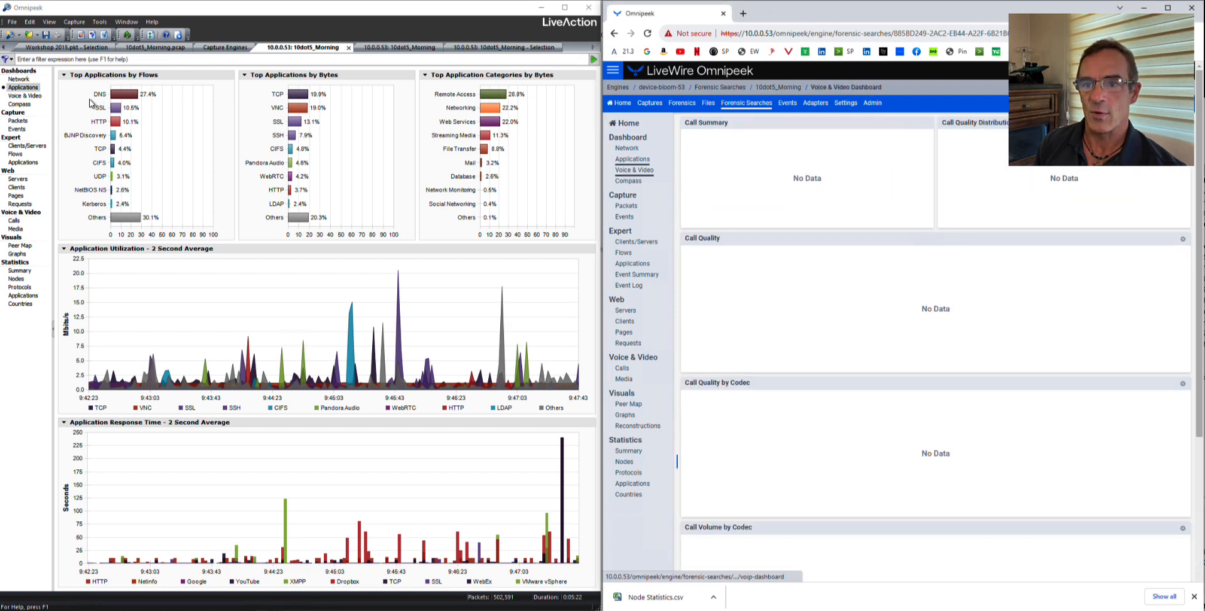
{"action": "left_click", "coordinate": [22, 96]}
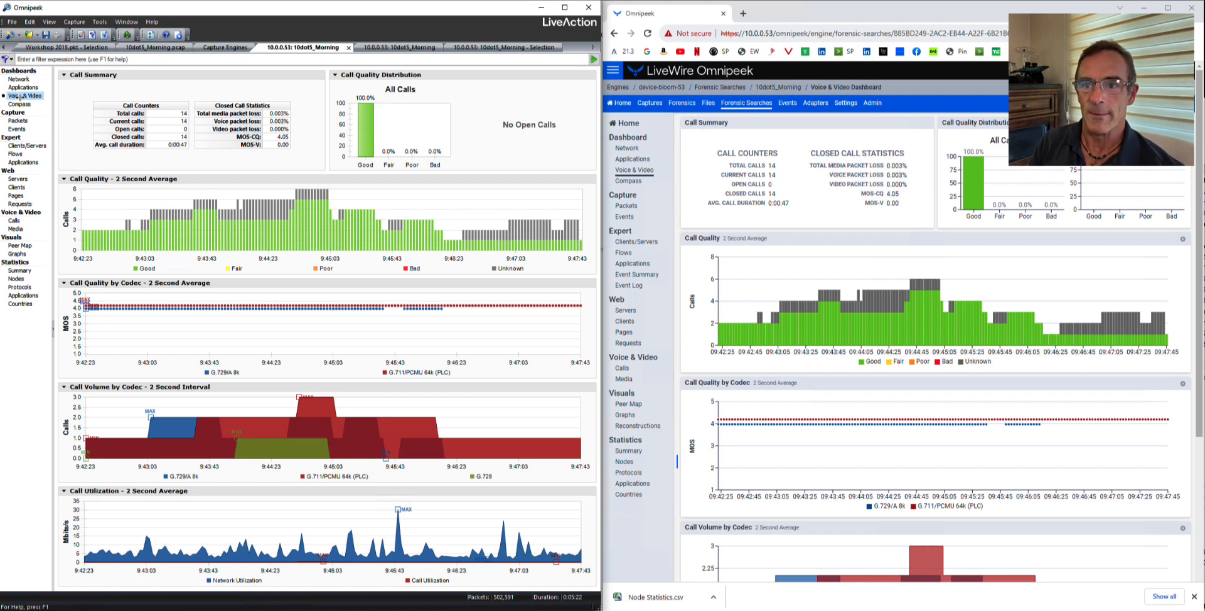
Step: Open the Packets view in both interfaces, and close the selected-packets bar above the web packet list
{"action": "left_click", "coordinate": [17, 120]}
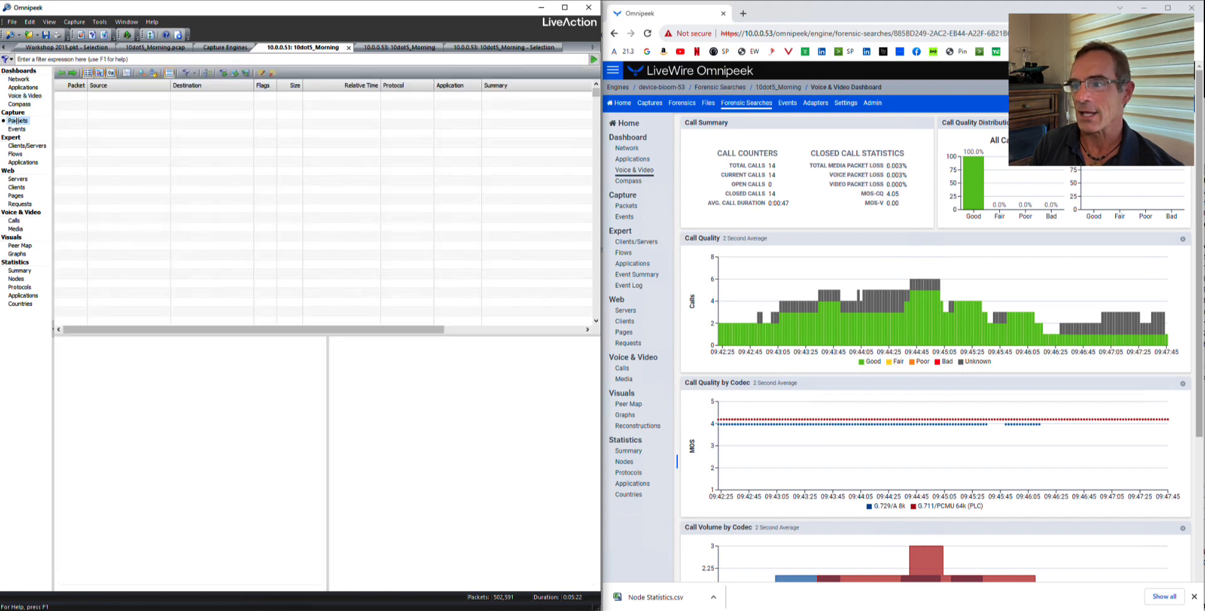
{"action": "left_click", "coordinate": [626, 207]}
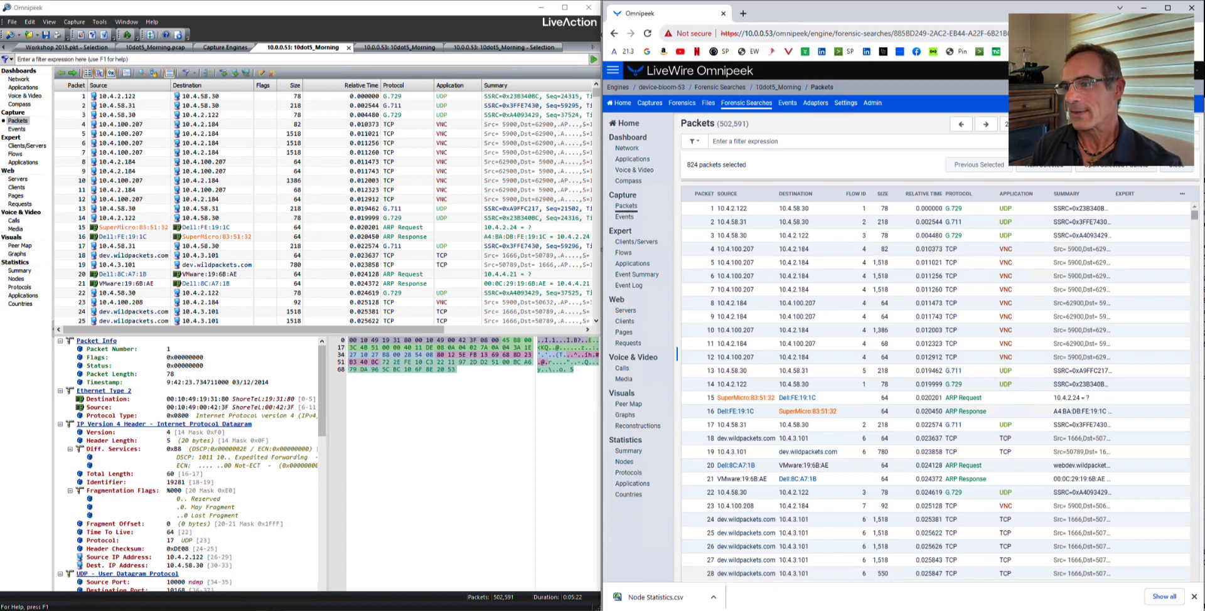
{"action": "left_click", "coordinate": [1170, 174]}
Step: Open the decode of packet 4 in the web list, enlarge the decode area, and switch to packet 6
{"action": "left_click", "coordinate": [784, 221]}
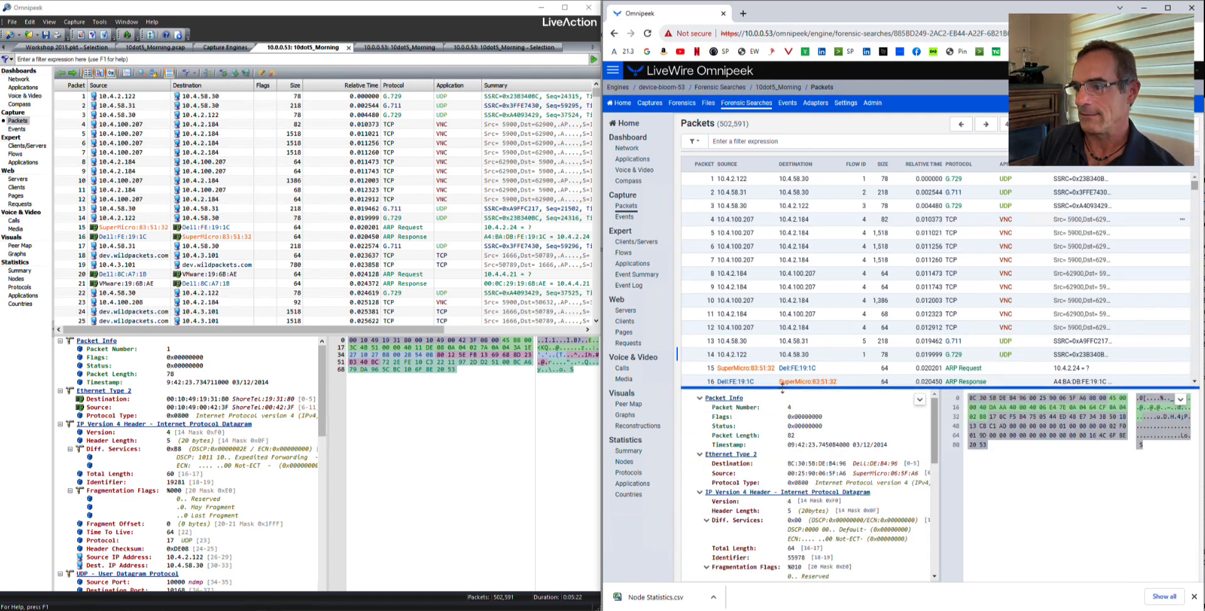
{"action": "left_click_drag", "start_coordinate": [782, 387], "coordinate": [780, 339]}
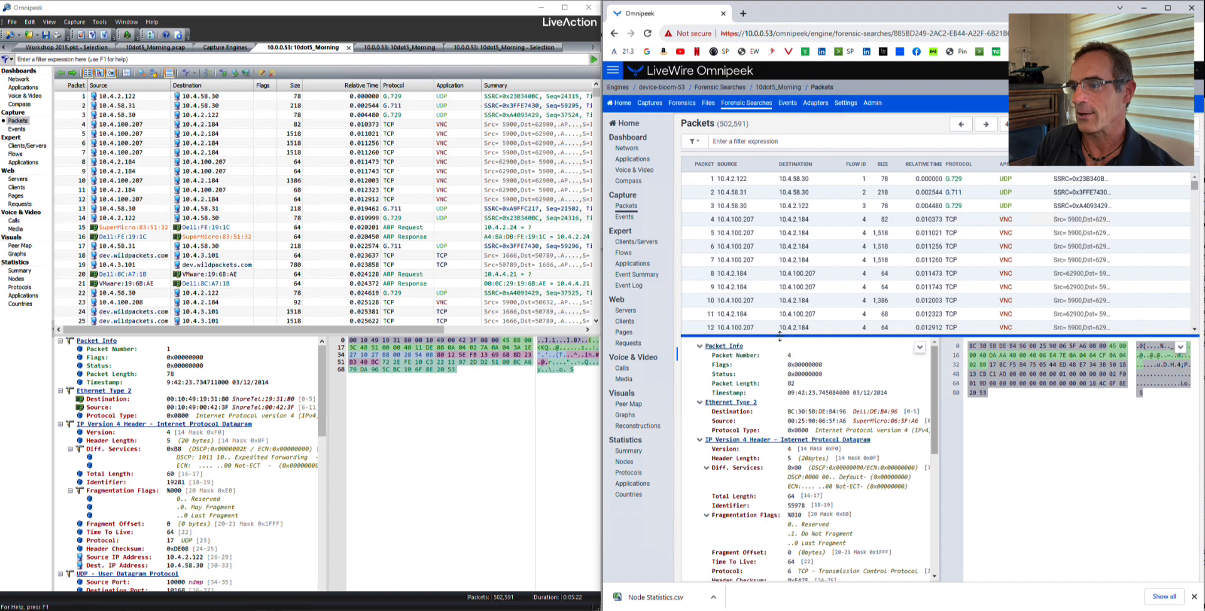
{"action": "left_click", "coordinate": [790, 245]}
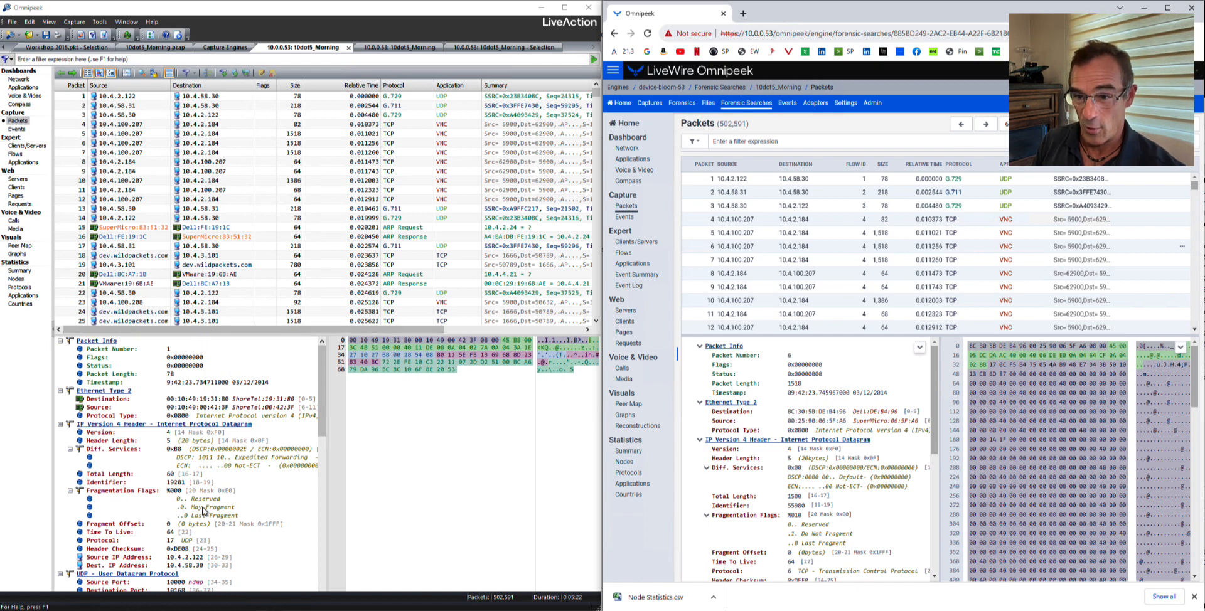
Step: Show the available options for the Source field in the desktop decode and the Header Length field in the web decode
{"action": "right_click", "coordinate": [181, 409]}
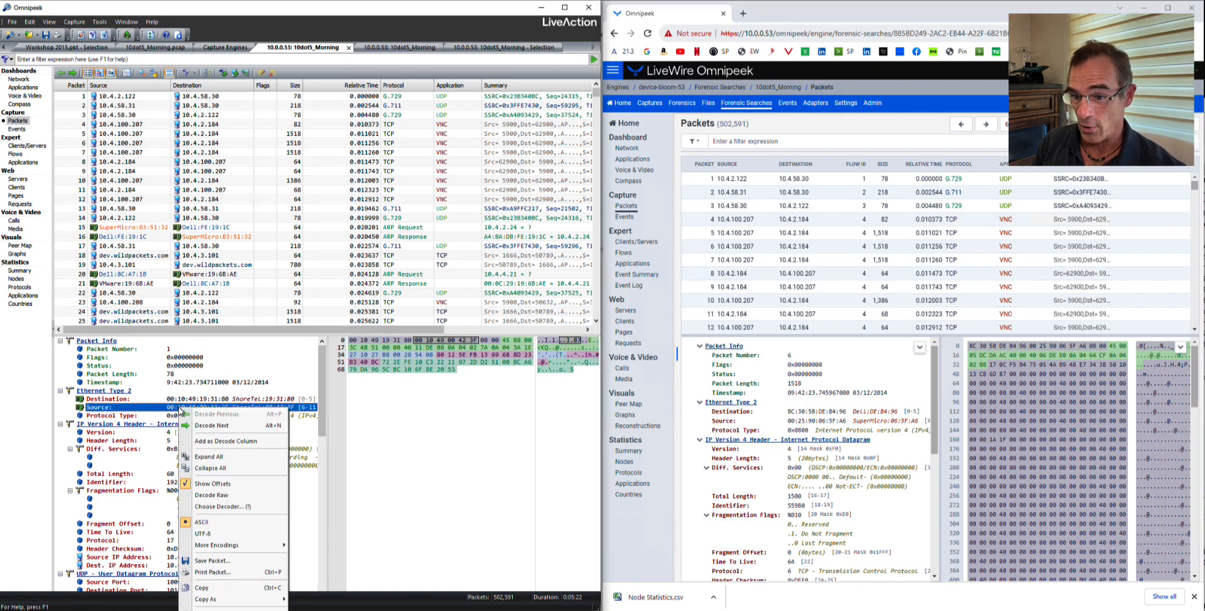
{"action": "left_click", "coordinate": [737, 463]}
{"action": "left_click", "coordinate": [690, 462]}
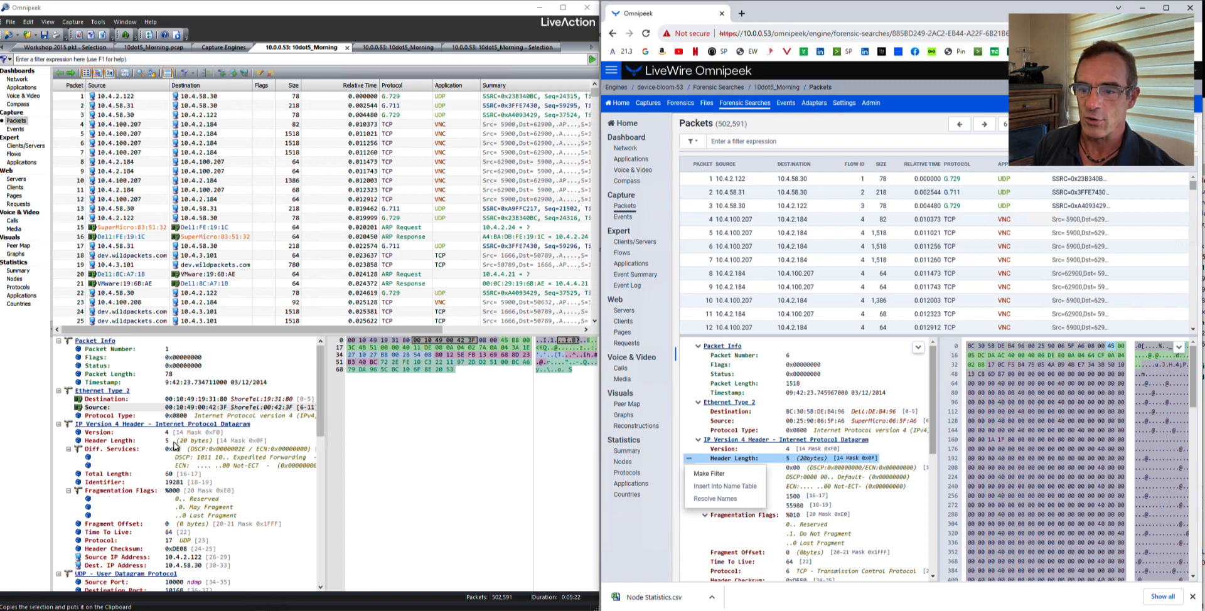
Step: Add the IP Header Length field as a decode column in the desktop packet list, and bring that column into view
{"action": "right_click", "coordinate": [175, 446]}
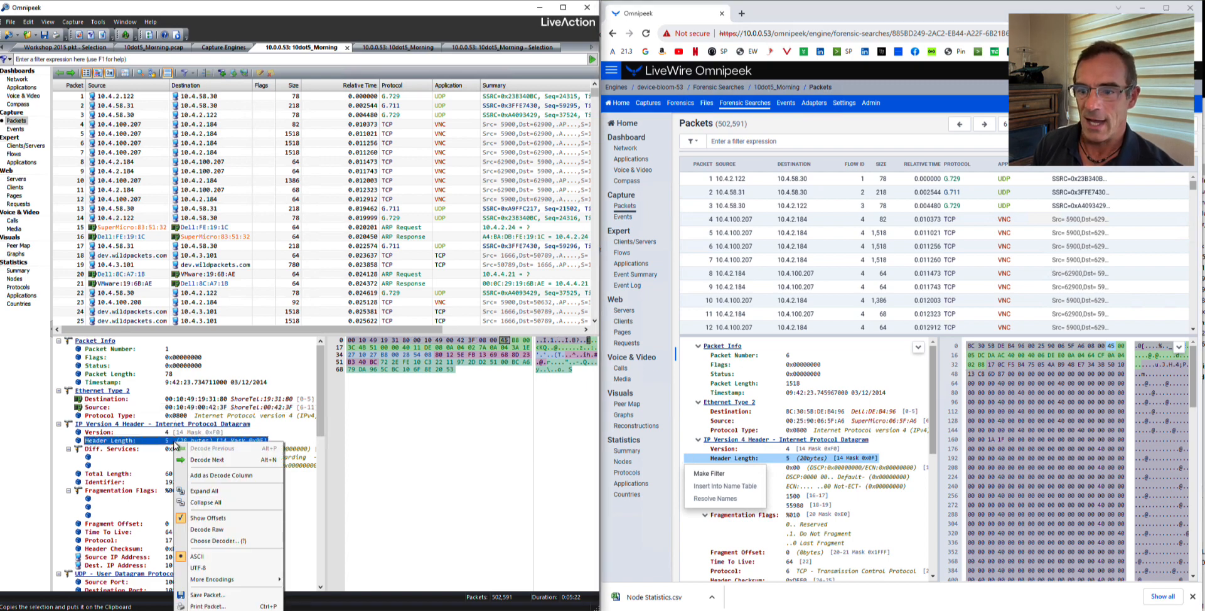
{"action": "left_click", "coordinate": [183, 477]}
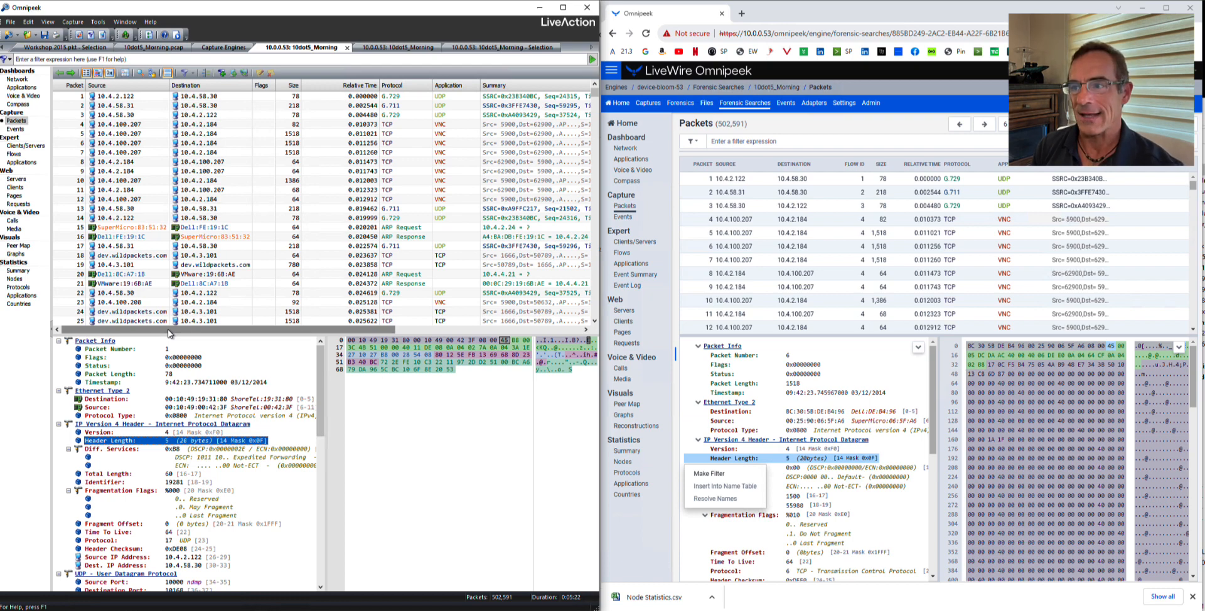
{"action": "left_click_drag", "start_coordinate": [168, 333], "coordinate": [478, 336]}
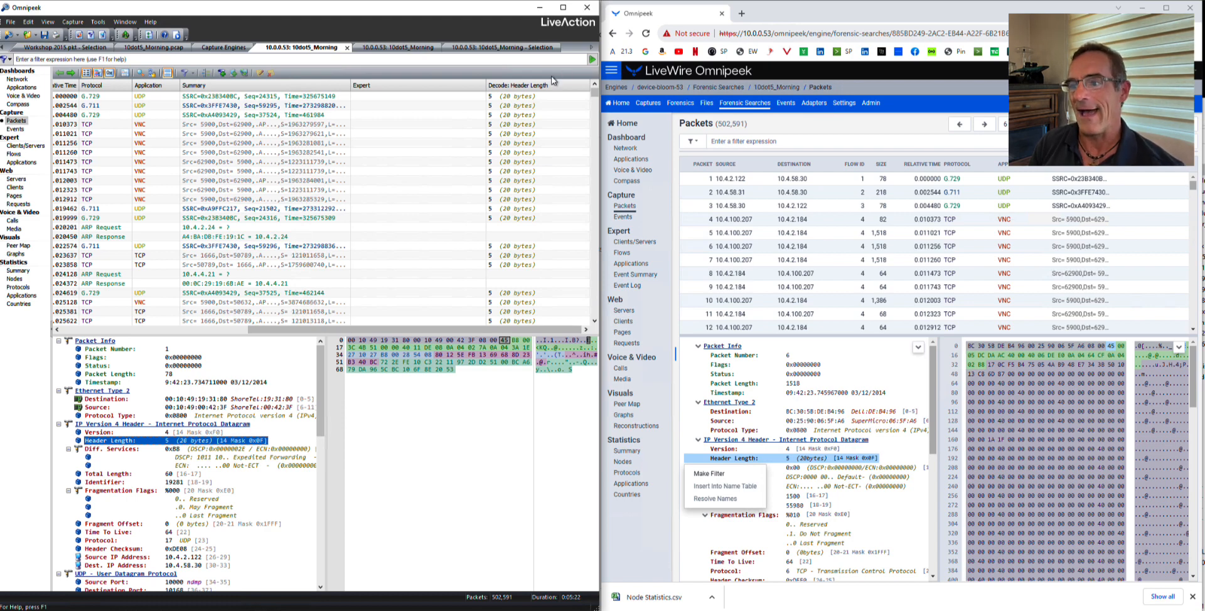
Step: Remove the Decode: Header Length column from the desktop packet list through the Packet List Options
{"action": "right_click", "coordinate": [533, 88]}
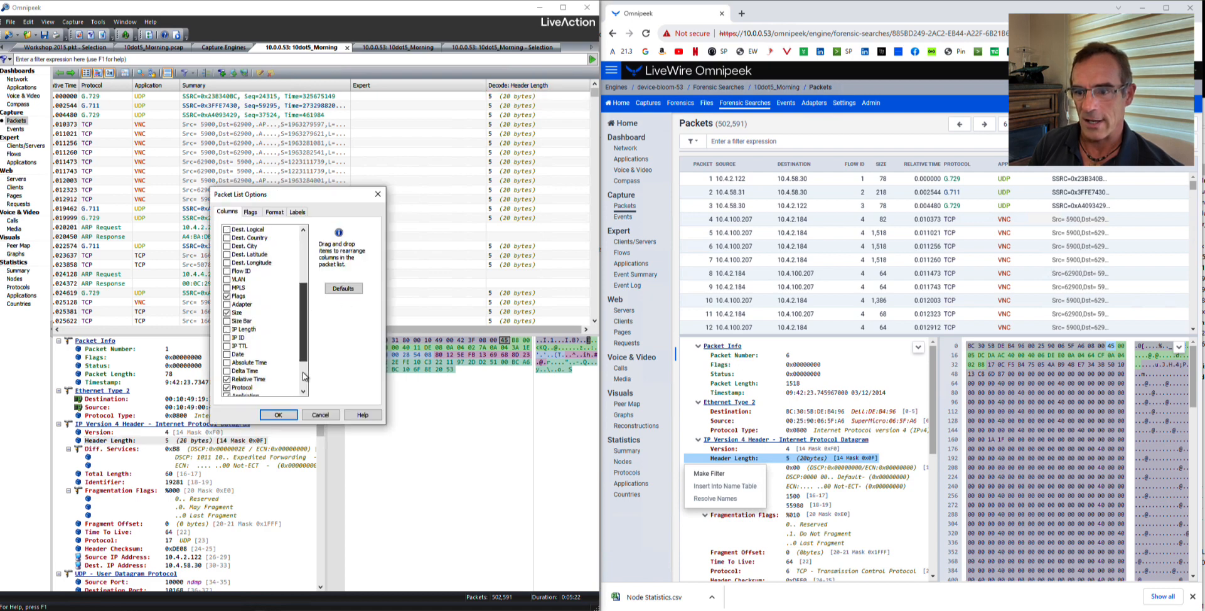
{"action": "left_click_drag", "start_coordinate": [306, 310], "coordinate": [306, 388]}
{"action": "left_click", "coordinate": [227, 390]}
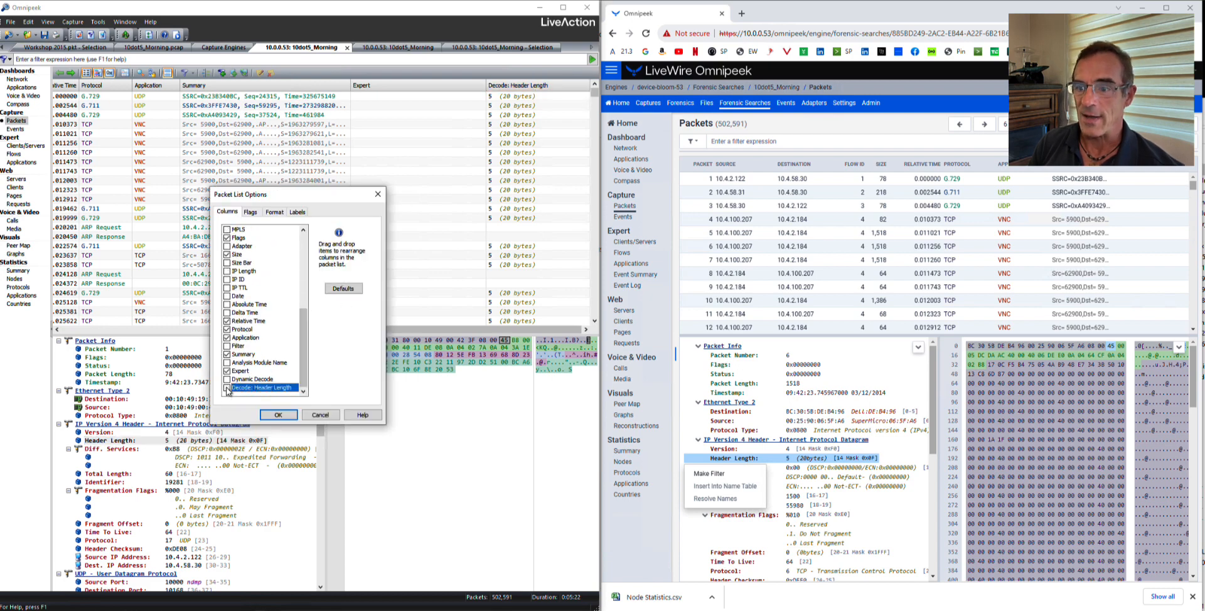
{"action": "left_click", "coordinate": [278, 415]}
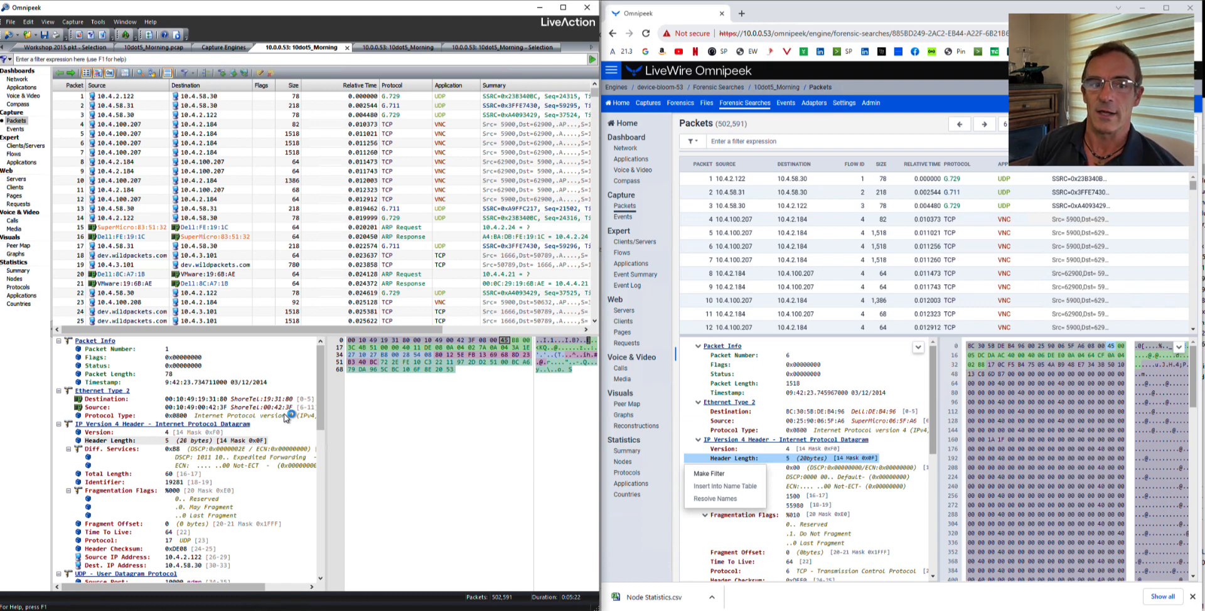
Step: Examine the decodes and related-packet highlighting of desktop packets 11, 15, 19, 13, 23 and 25, and view packet 10 in the web list
{"action": "left_click", "coordinate": [210, 190]}
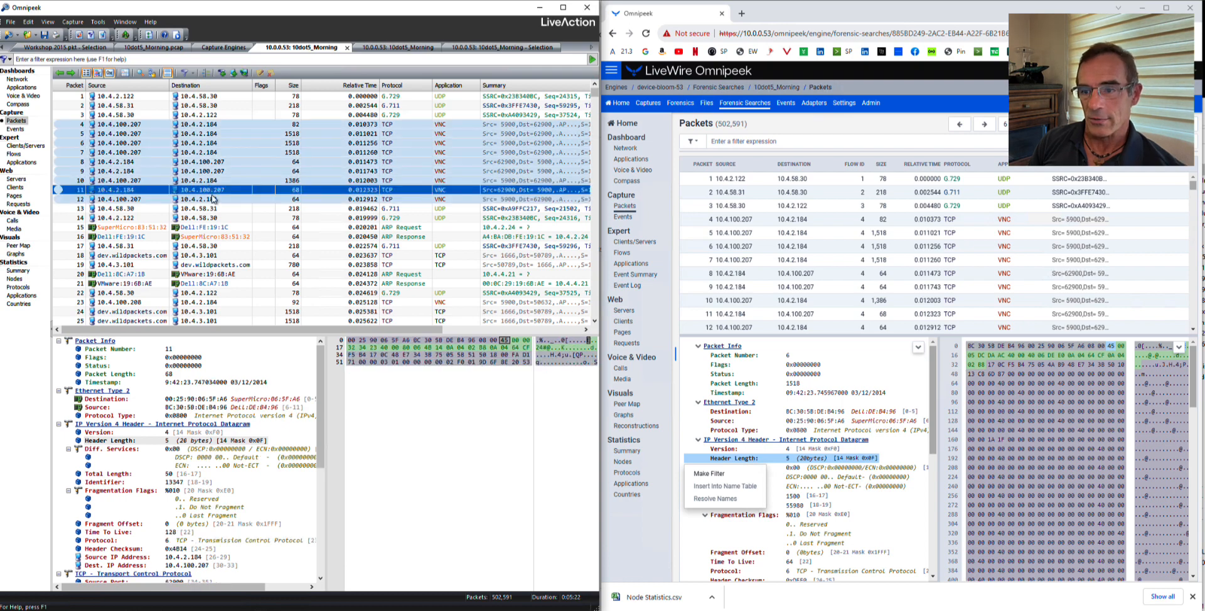
{"action": "left_click", "coordinate": [253, 228]}
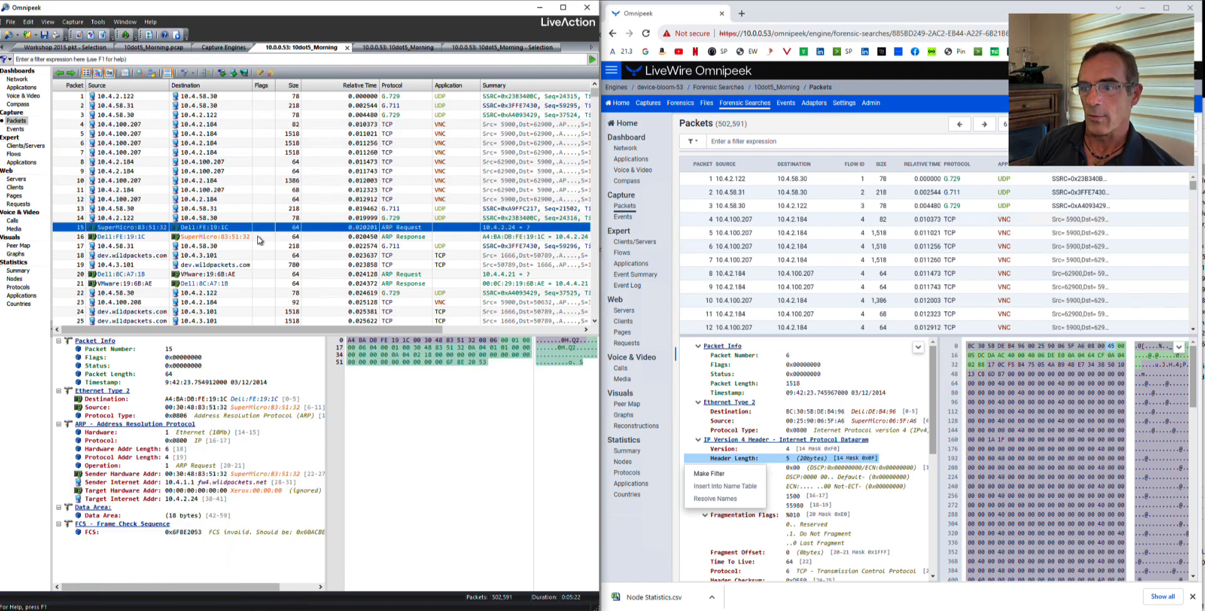
{"action": "left_click", "coordinate": [260, 266]}
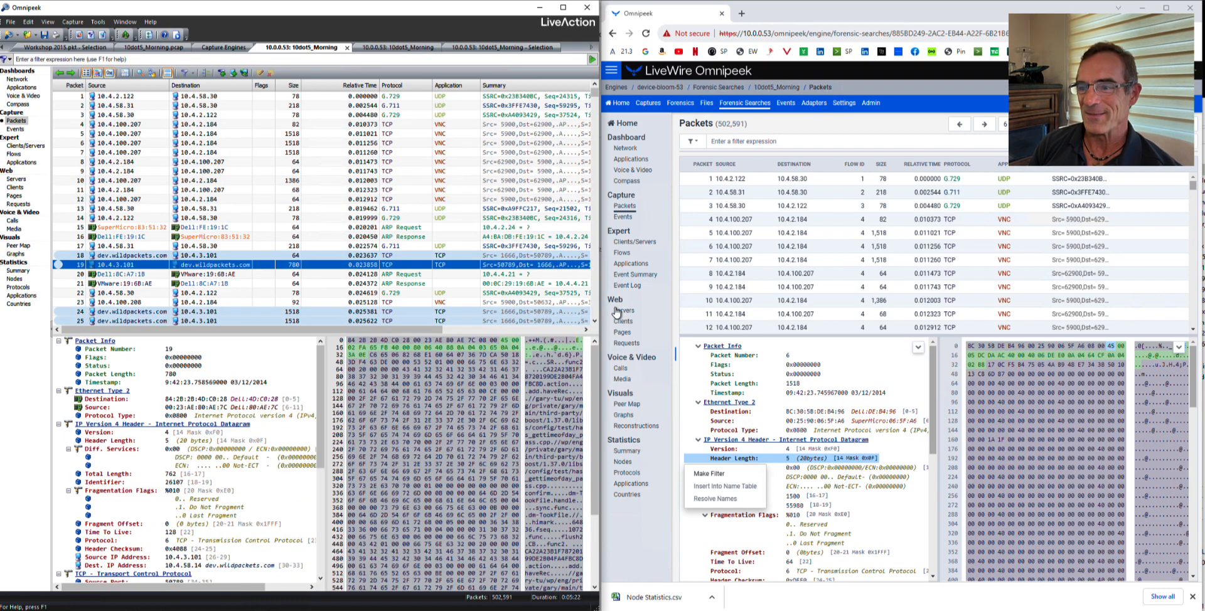
{"action": "scroll", "coordinate": [595, 320], "scroll_direction": "down", "scroll_amount": 2}
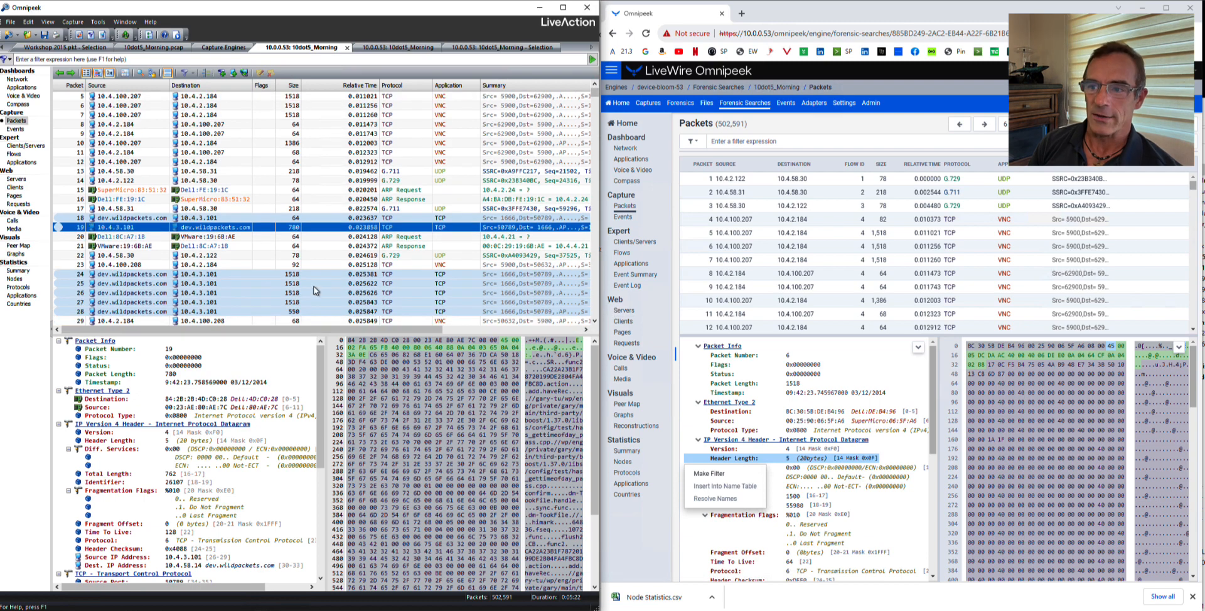
{"action": "left_click", "coordinate": [256, 170]}
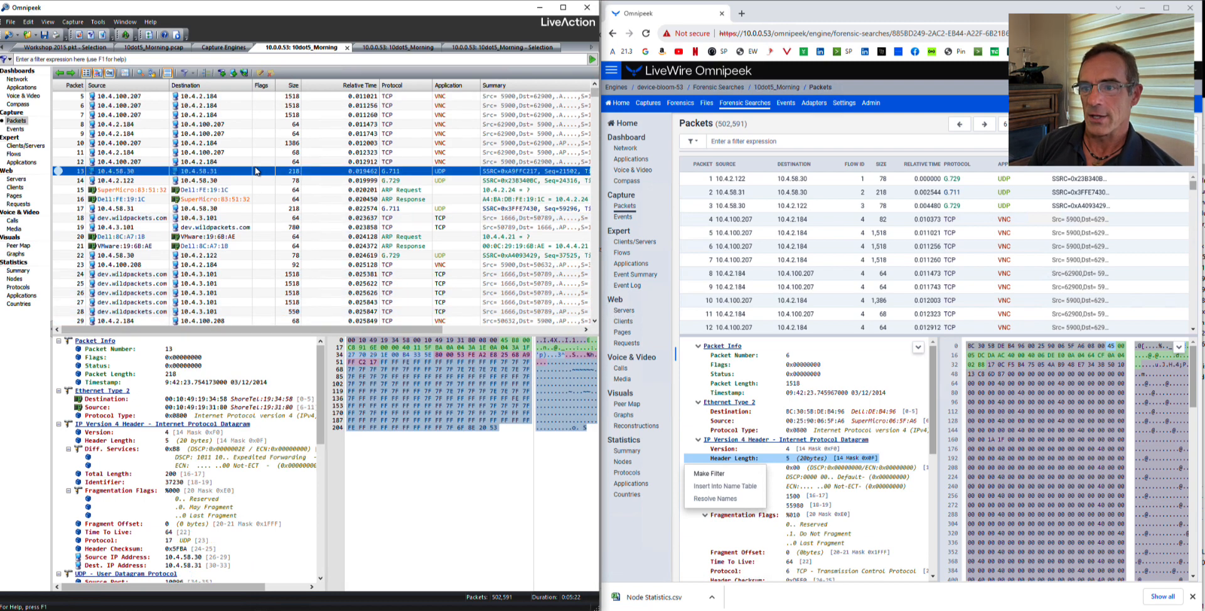
{"action": "left_click", "coordinate": [260, 265]}
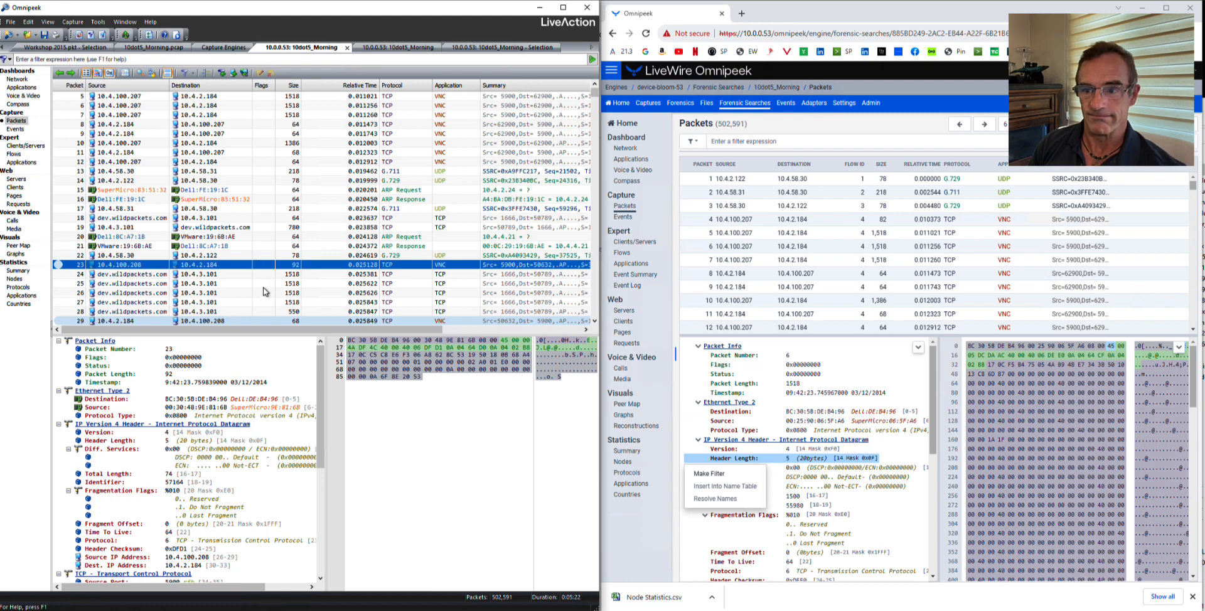
{"action": "left_click", "coordinate": [264, 284]}
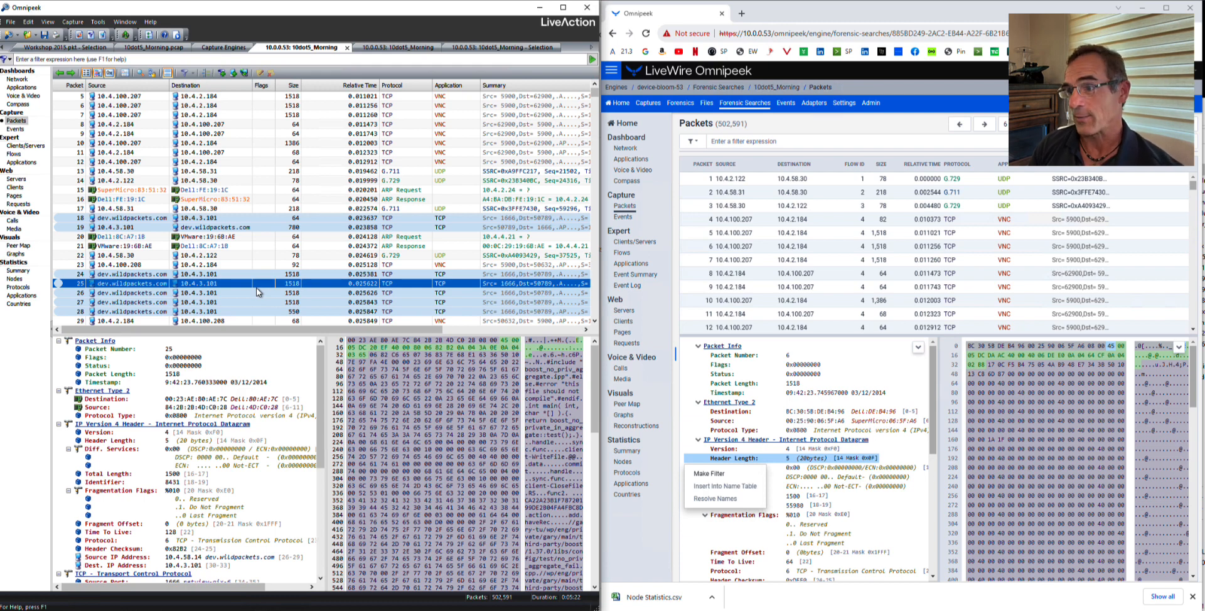
{"action": "left_click", "coordinate": [760, 237]}
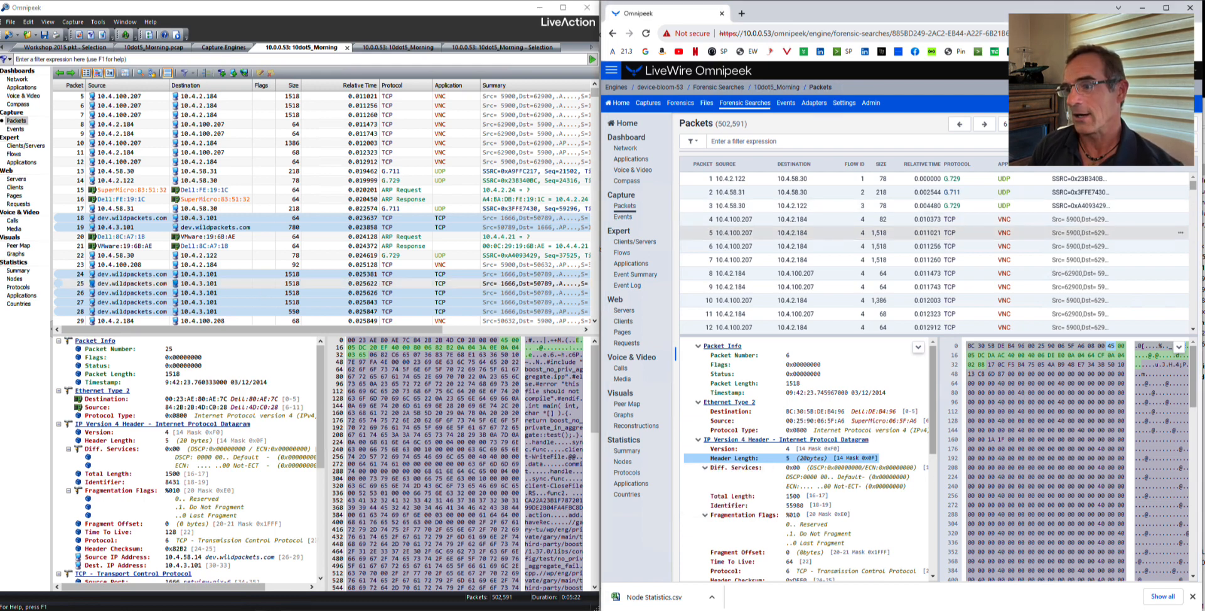
{"action": "left_click", "coordinate": [758, 300]}
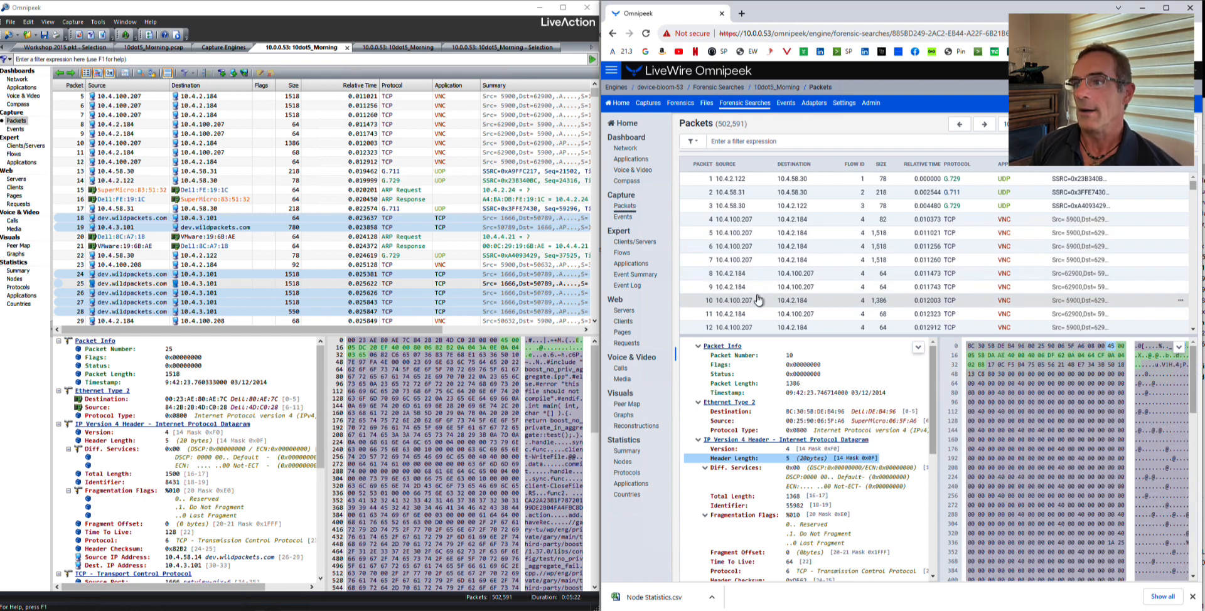